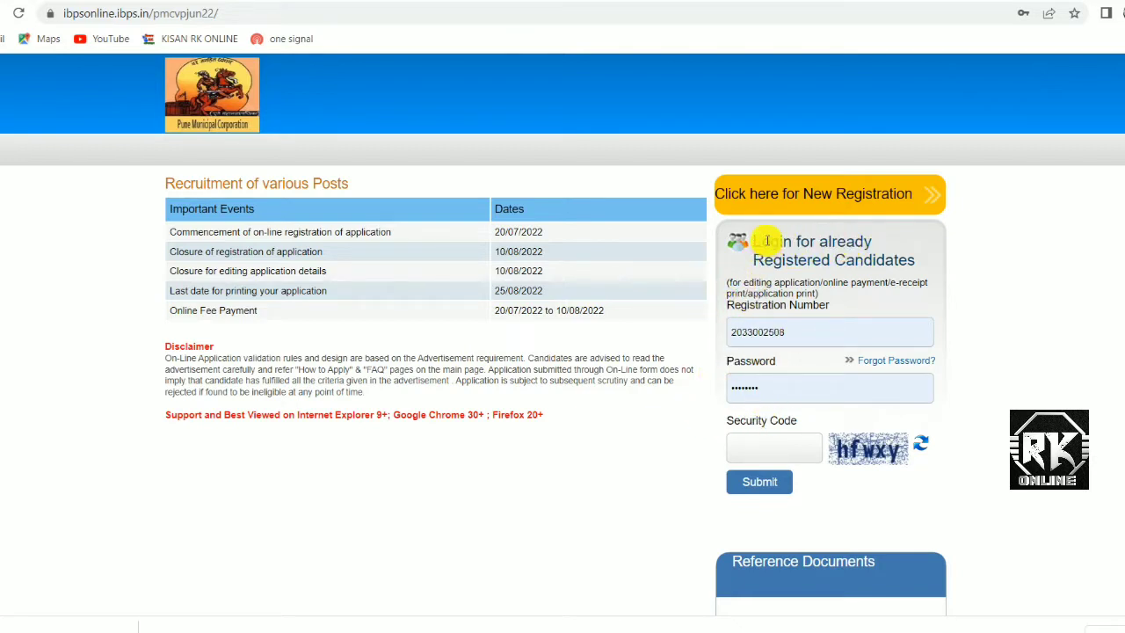
- Open the new registration form for the Pune Municipal Corporation recruitment and look over its basic info fields
click(805, 203)
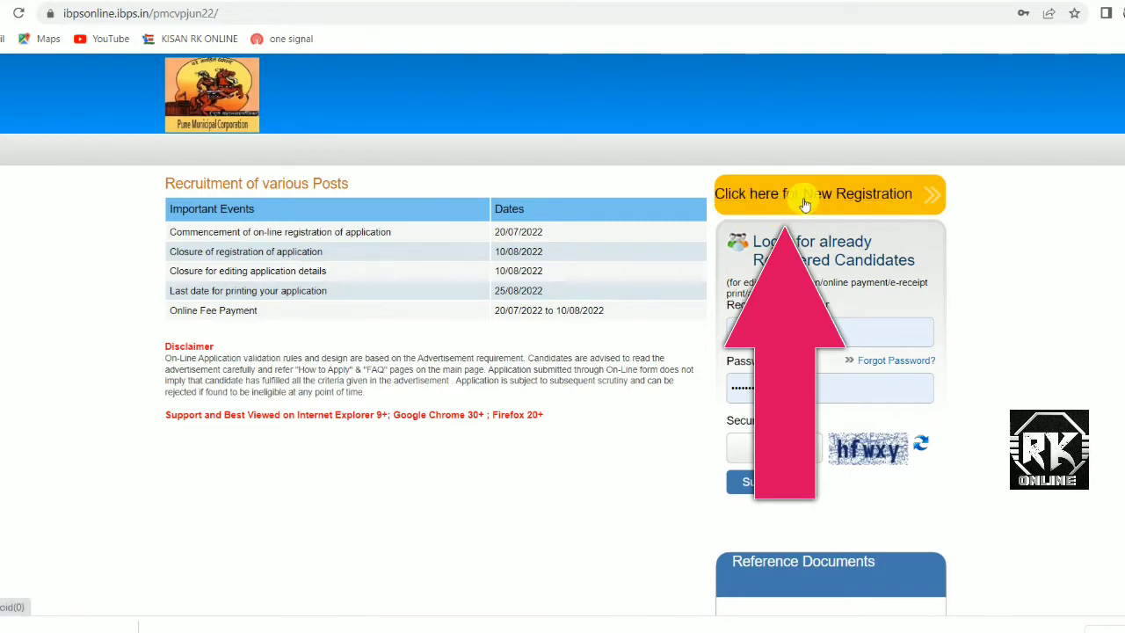
click(804, 202)
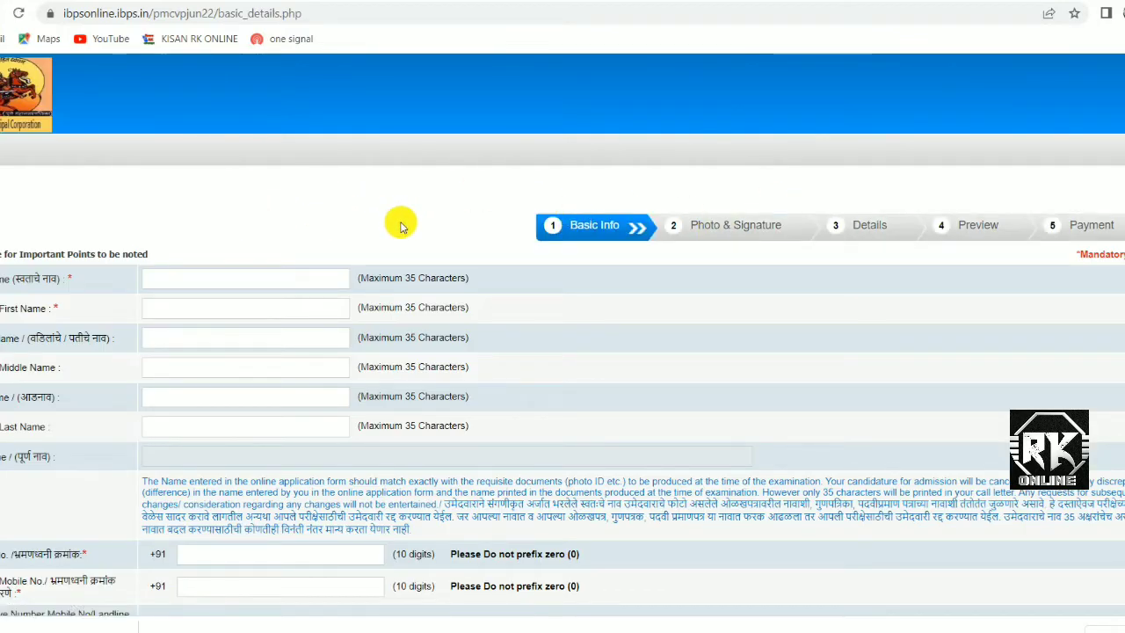
scroll(424, 255, down, 5)
scroll(427, 301, up, 5)
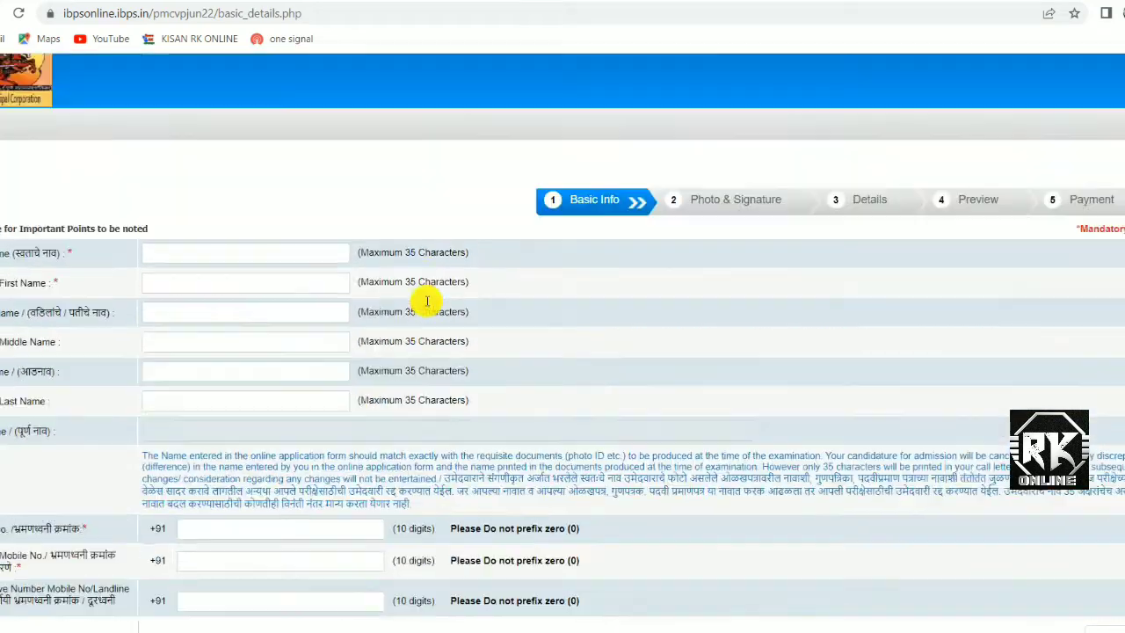
scroll(427, 301, up, 1)
scroll(425, 304, down, 3)
scroll(432, 317, up, 1)
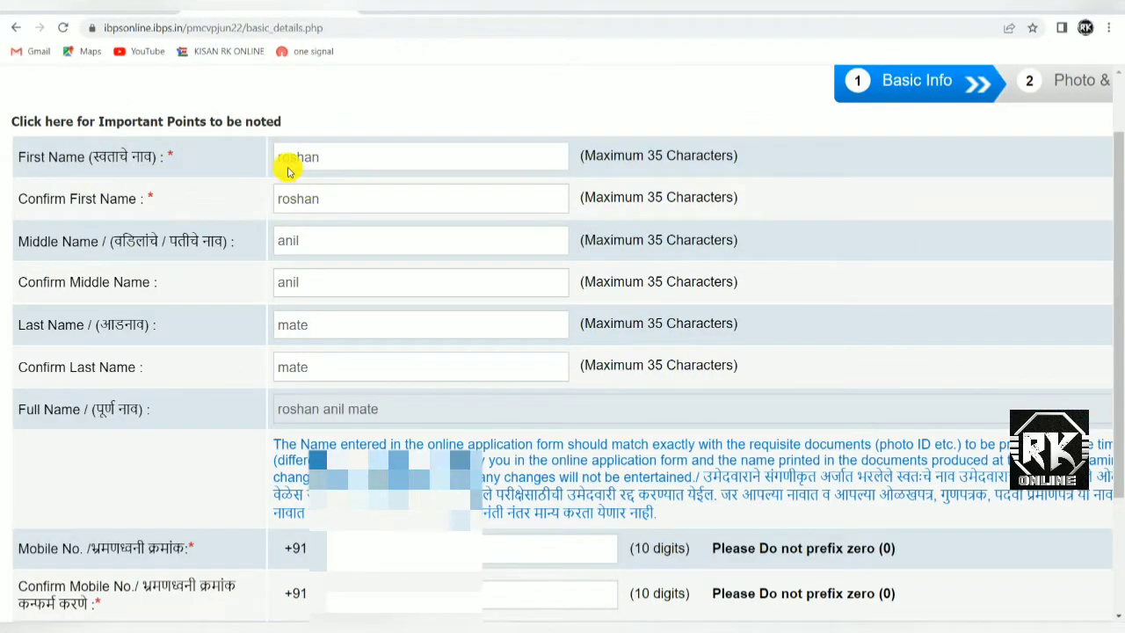
- Review the completed name and mobile number fields, and choose gmail.com as the e-mail domain
scroll(326, 194, down, 1)
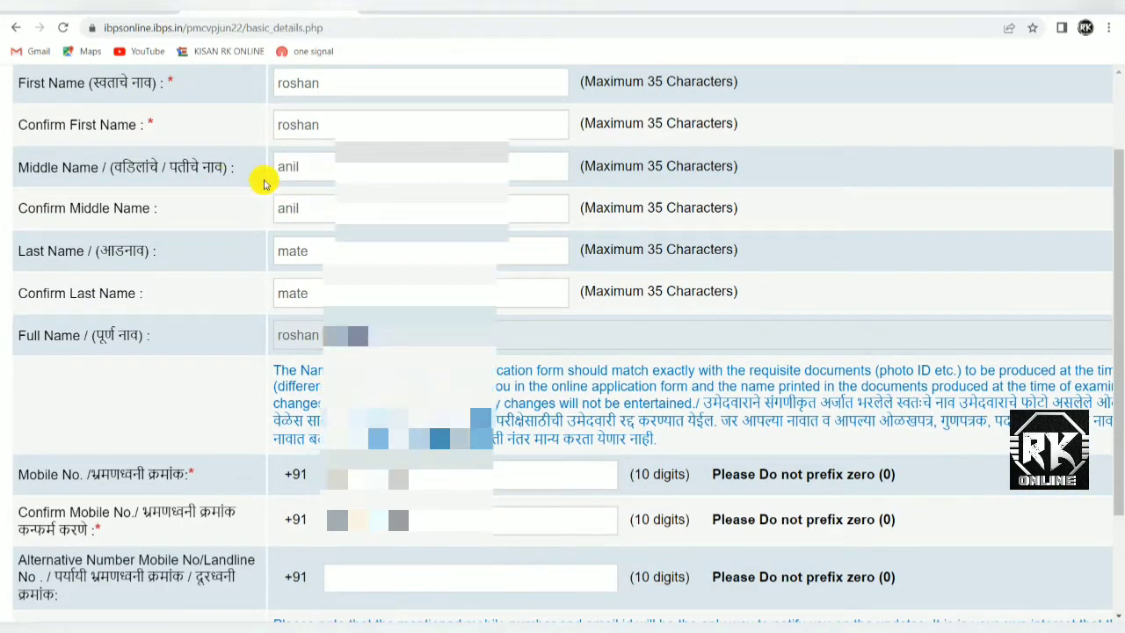
scroll(284, 193, down, 2)
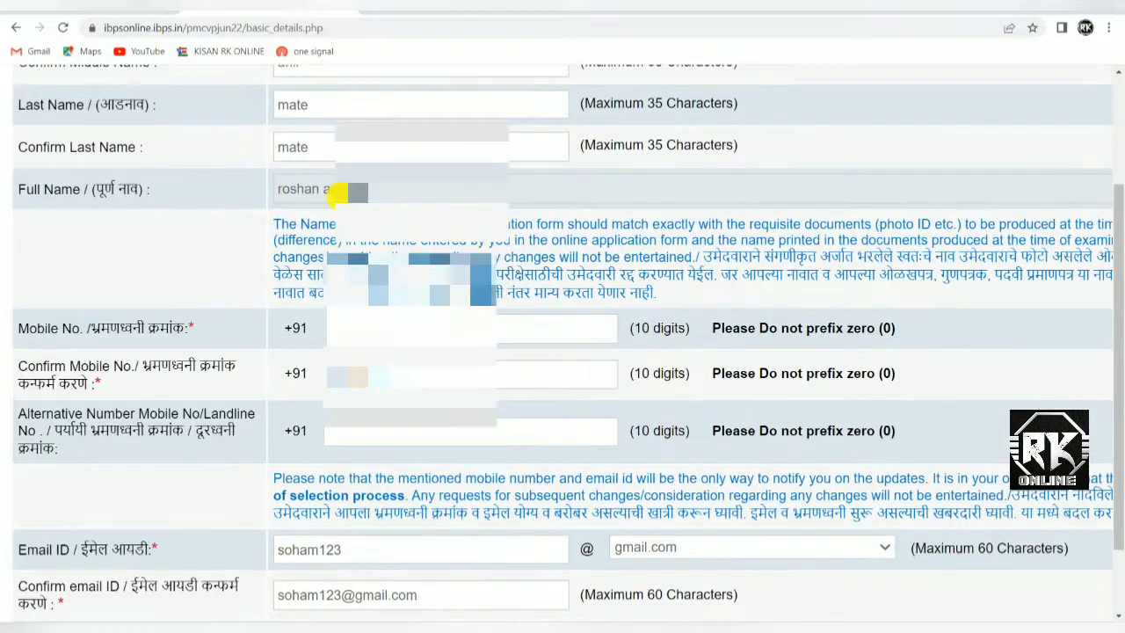
scroll(296, 246, down, 1)
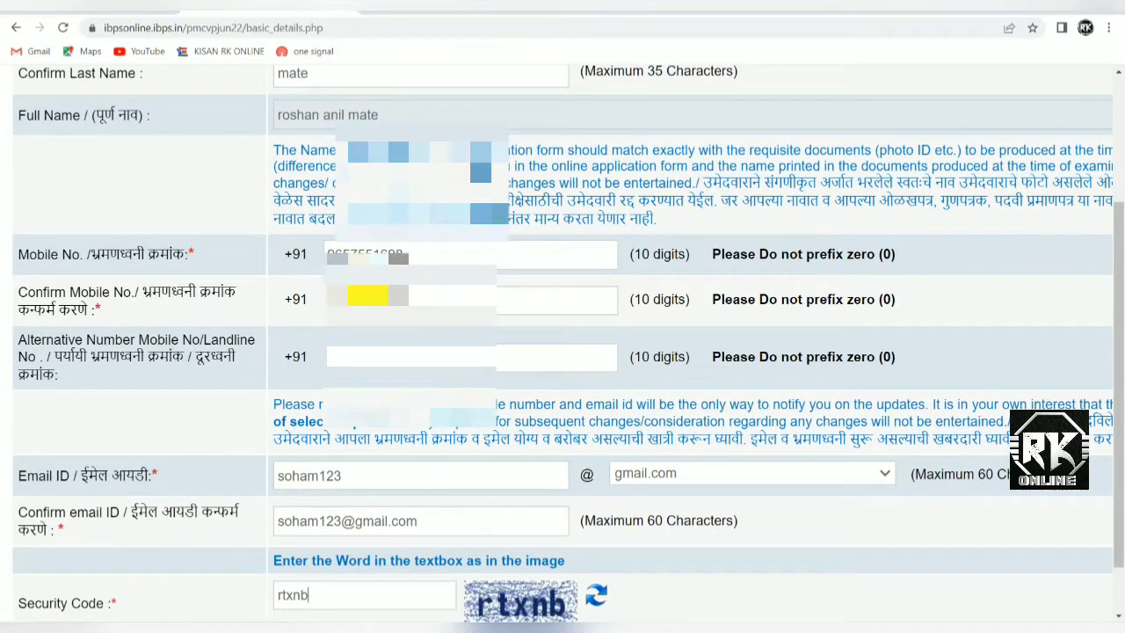
scroll(369, 294, down, 1)
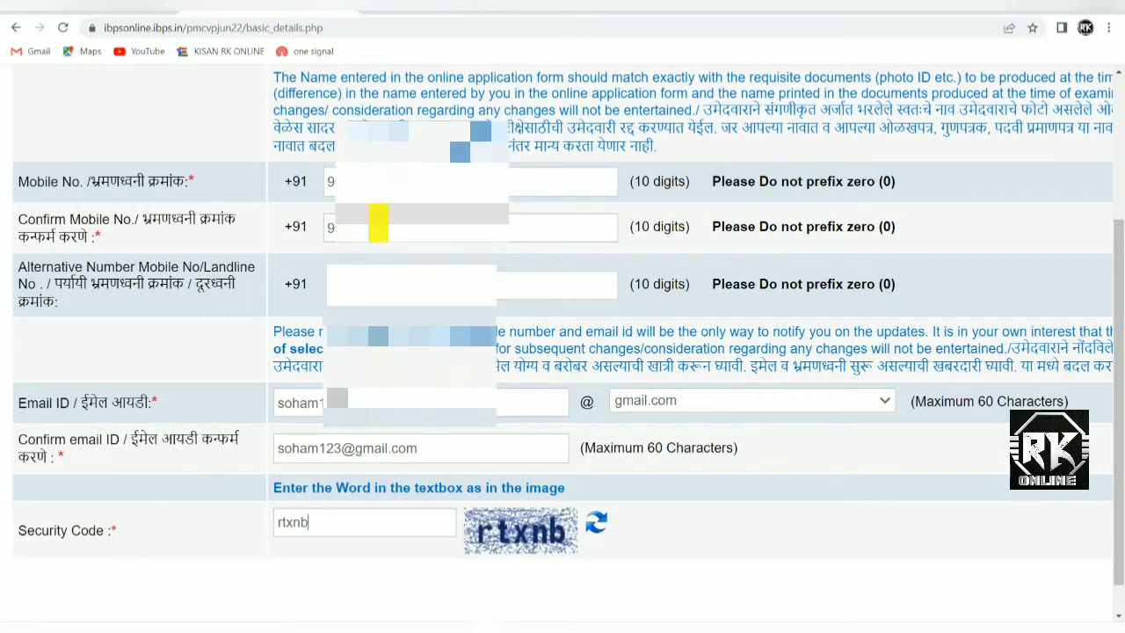
scroll(378, 222, down, 1)
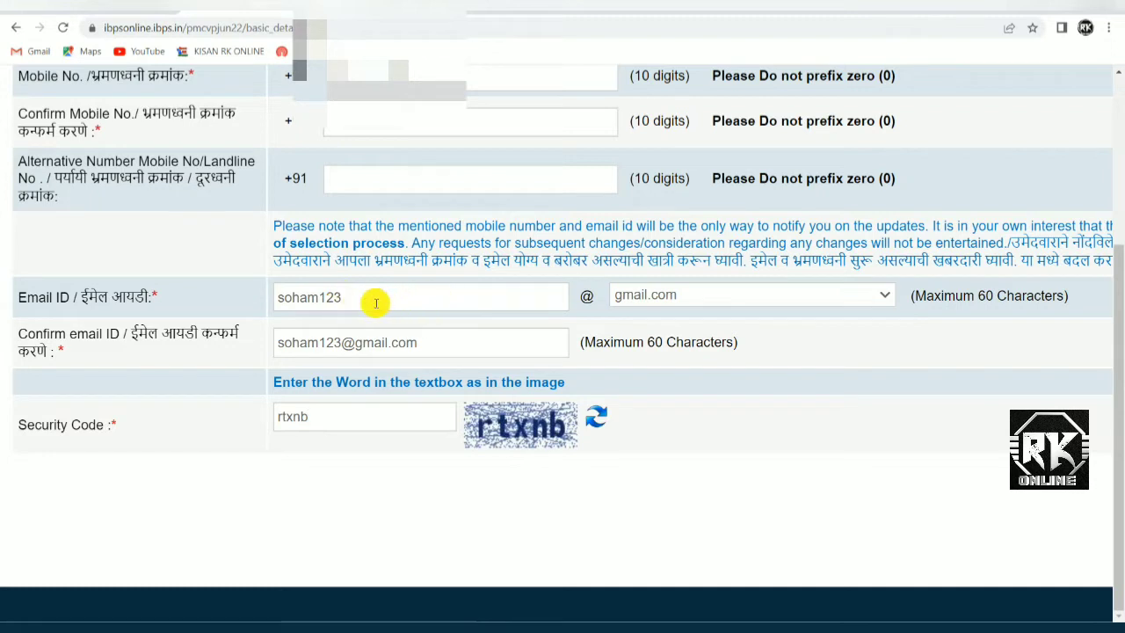
click(675, 295)
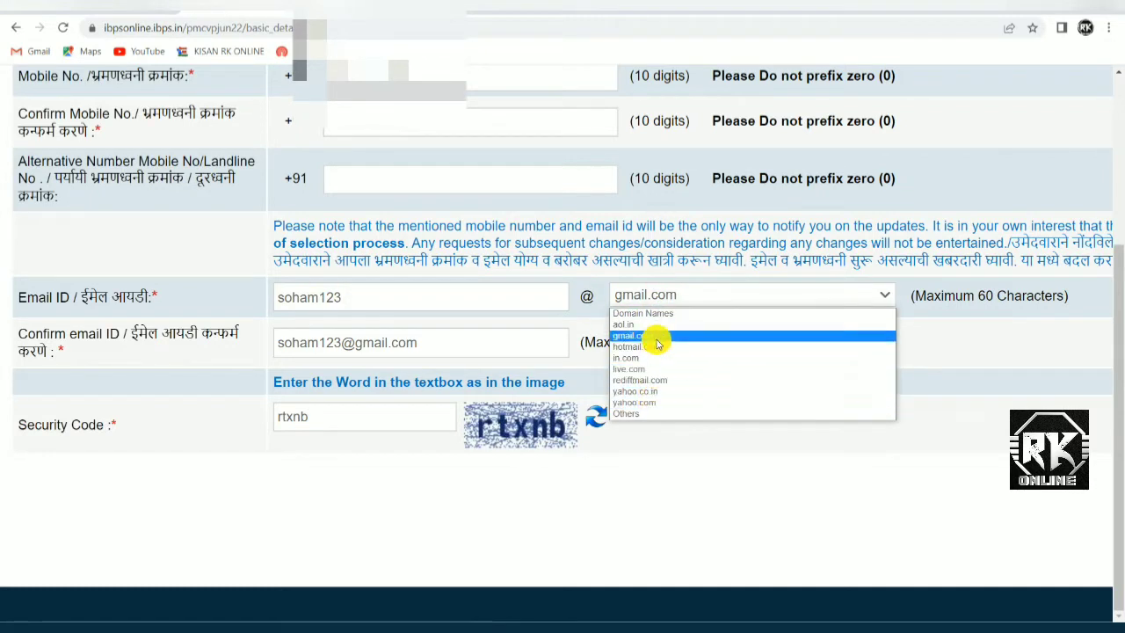
click(654, 341)
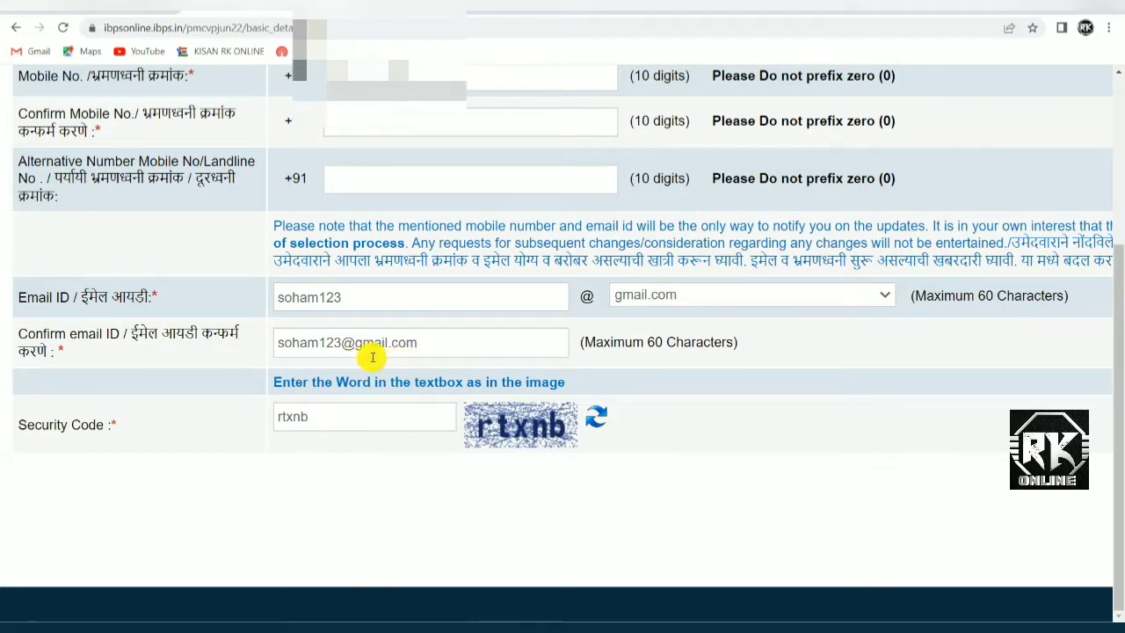
- Save the basic info, confirm that the entered data is correct, and proceed to the photo and signature stage
key(ctrl+minus)
key(ctrl+minus)
key(ctrl+minus)
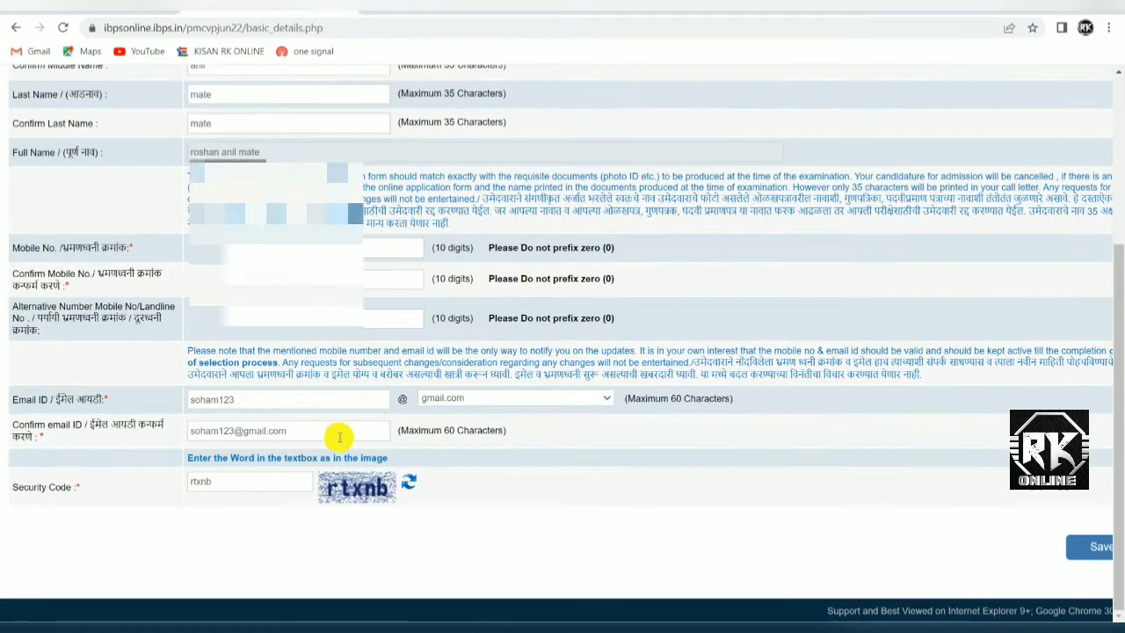
key(ctrl+minus)
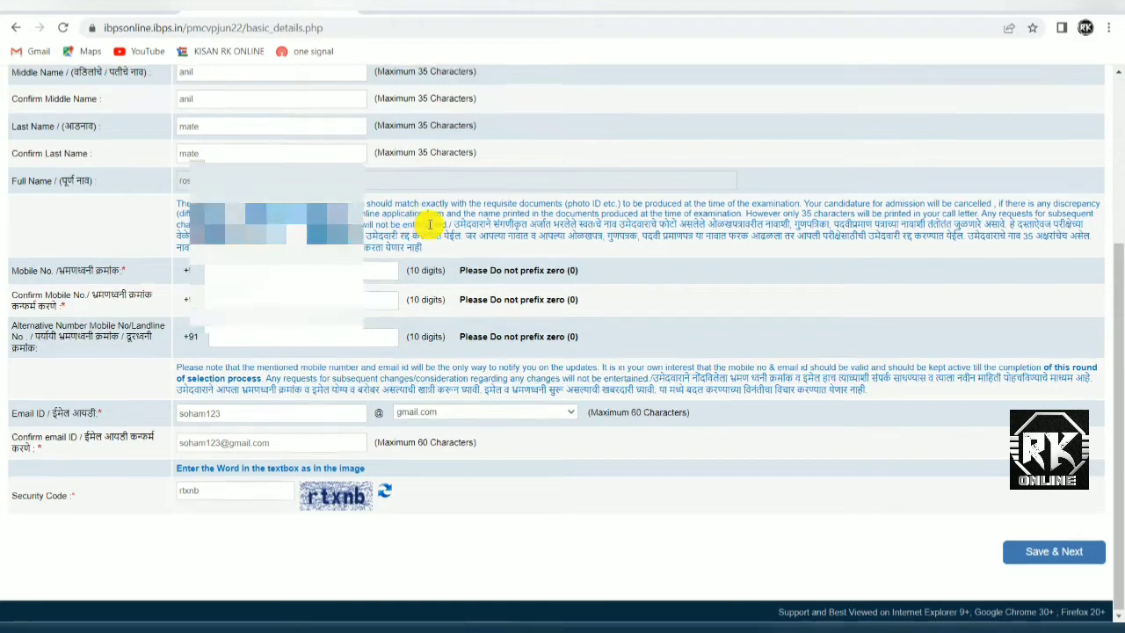
scroll(428, 215, up, 3)
scroll(563, 352, down, 3)
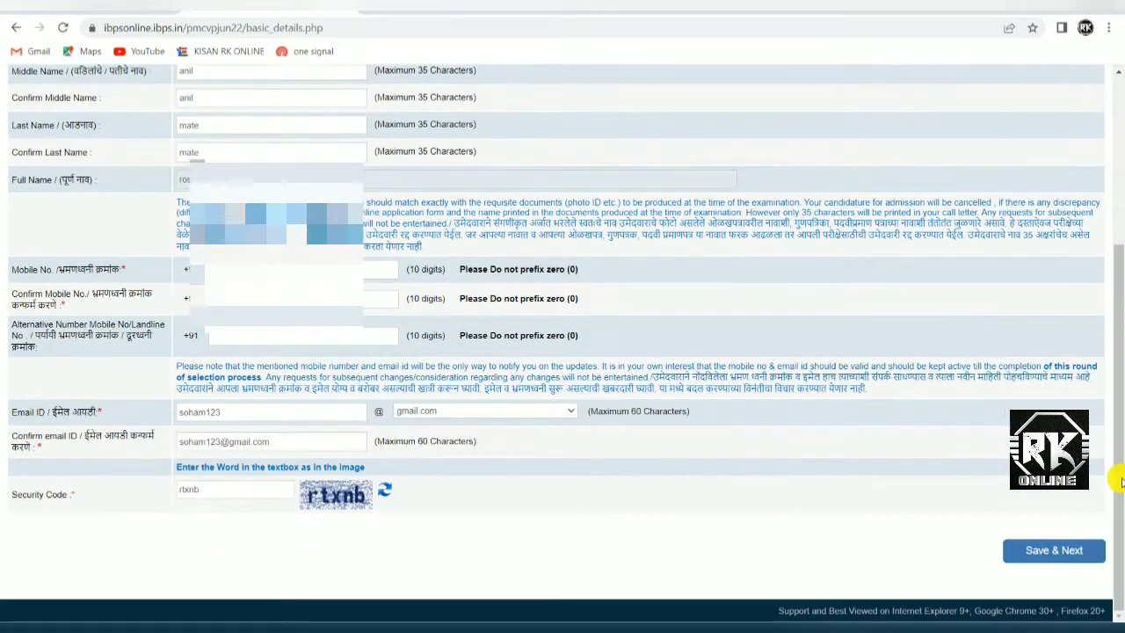
click(1046, 554)
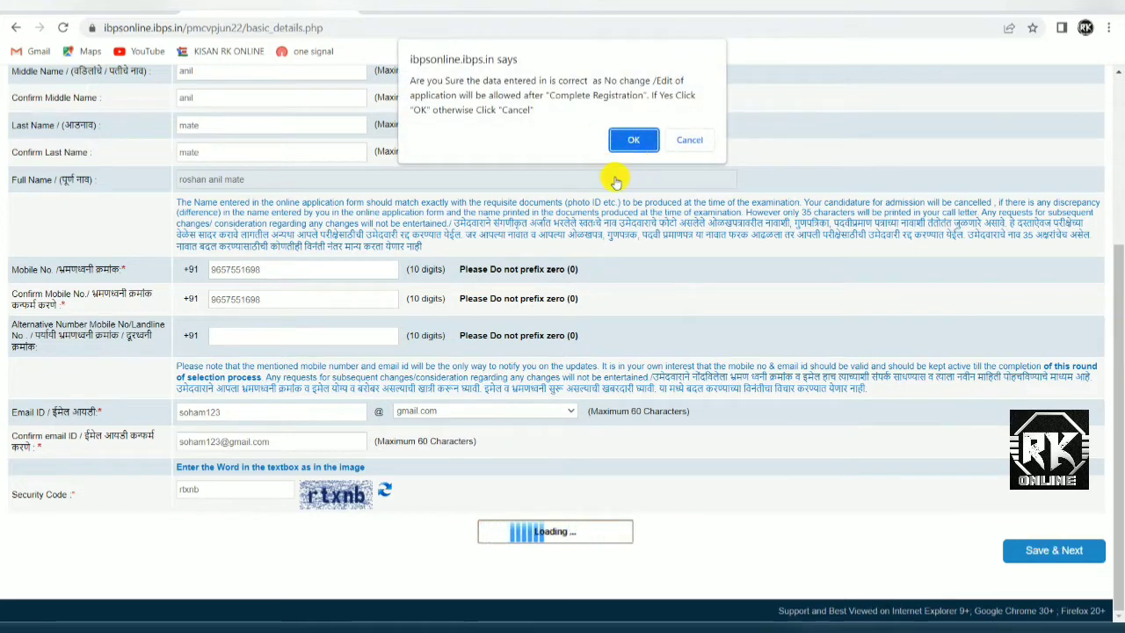
click(634, 139)
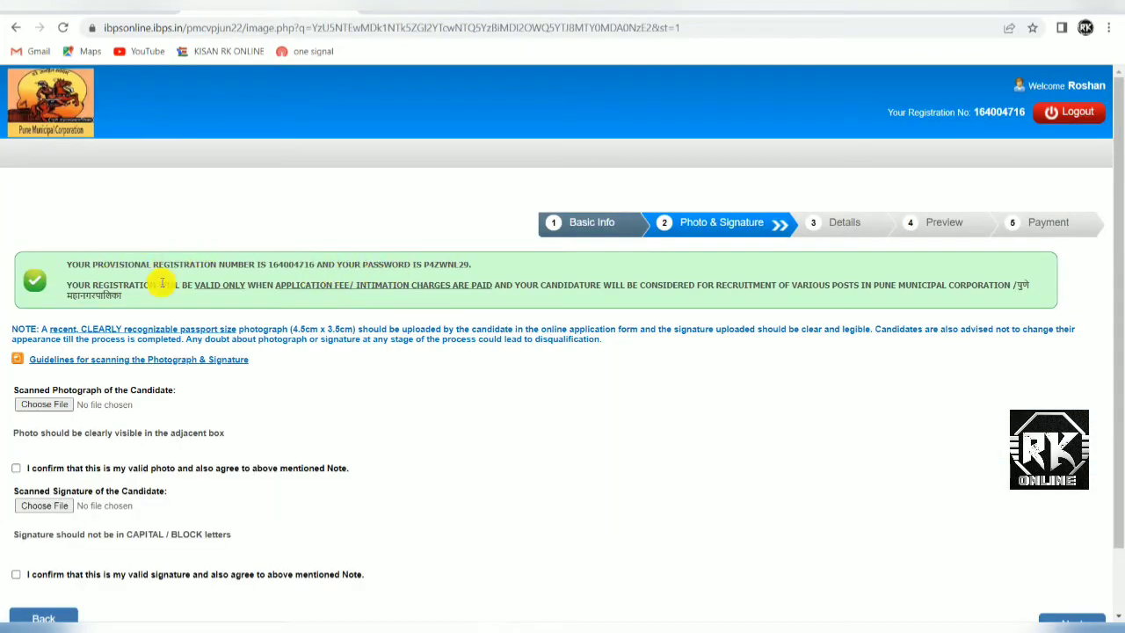
- Examine the provisional registration number and password given in the registration confirmation message
drag(93, 264, 161, 263)
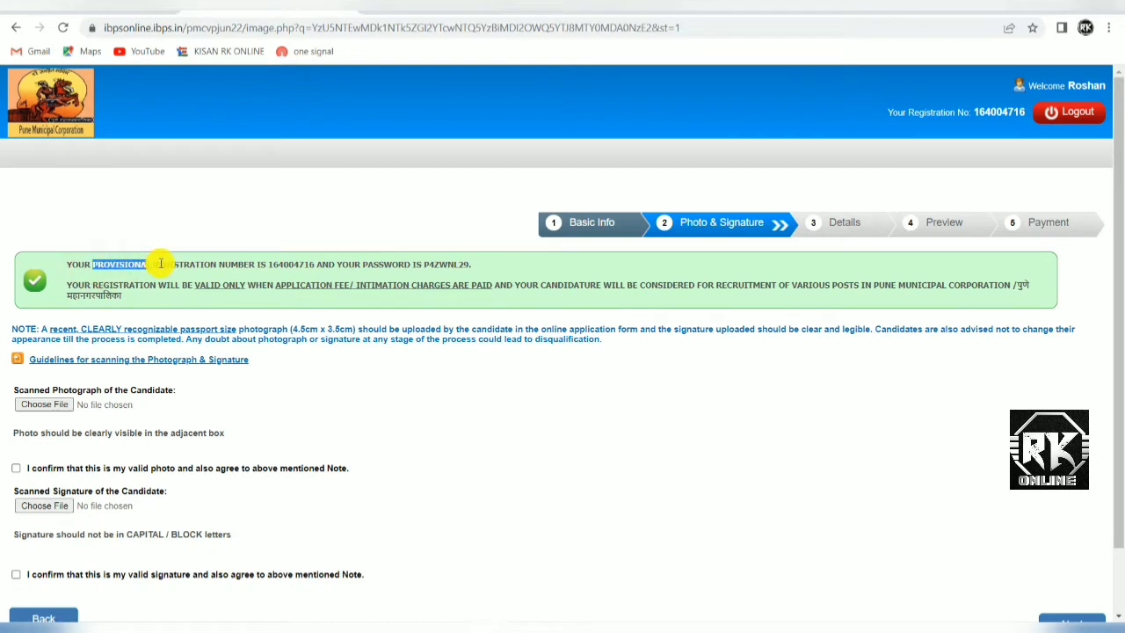
double_click(281, 263)
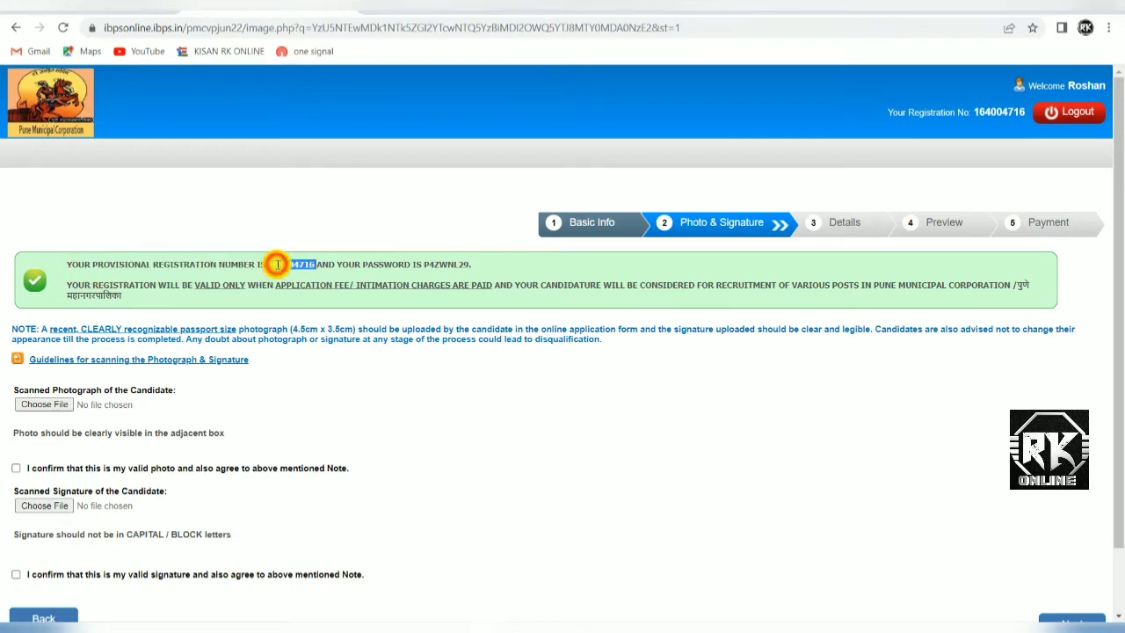
click(451, 265)
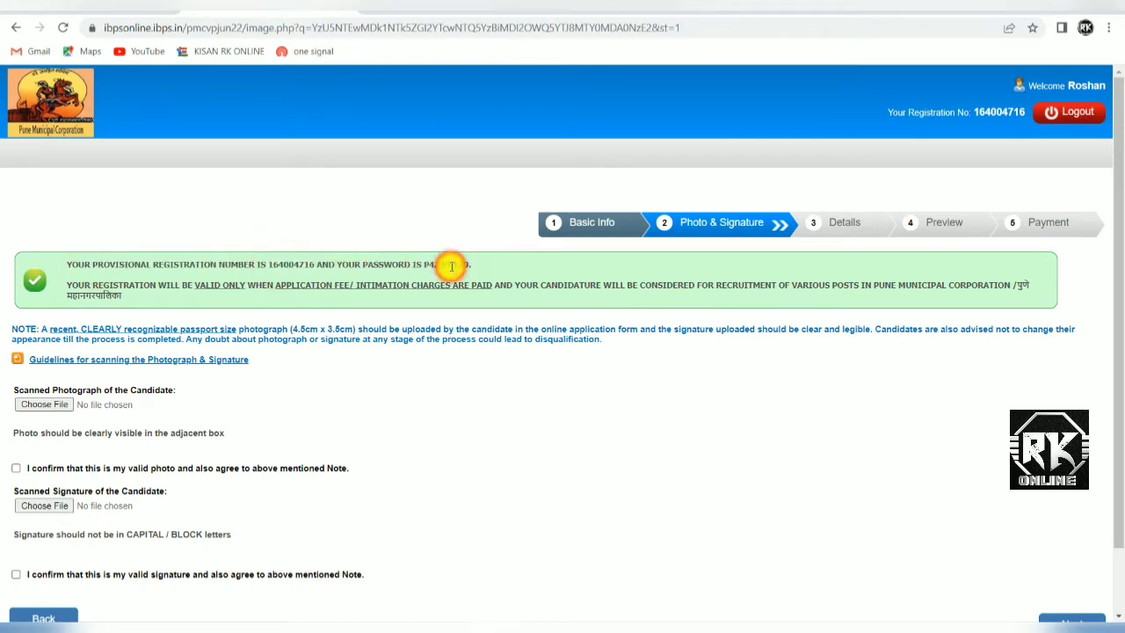
drag(437, 264, 414, 253)
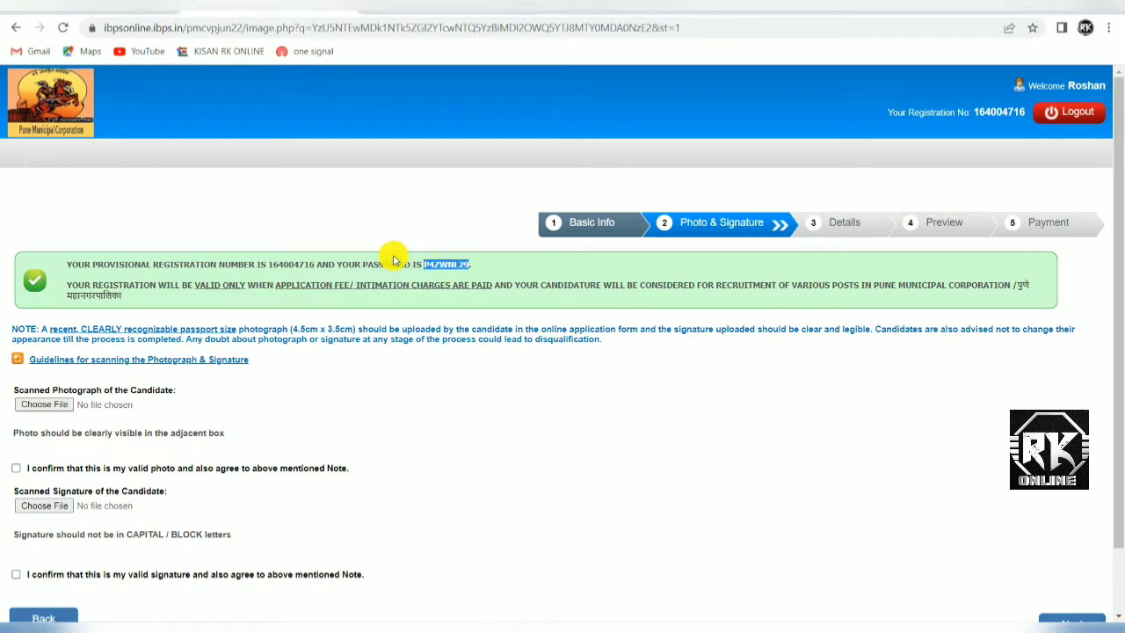
drag(126, 263, 260, 260)
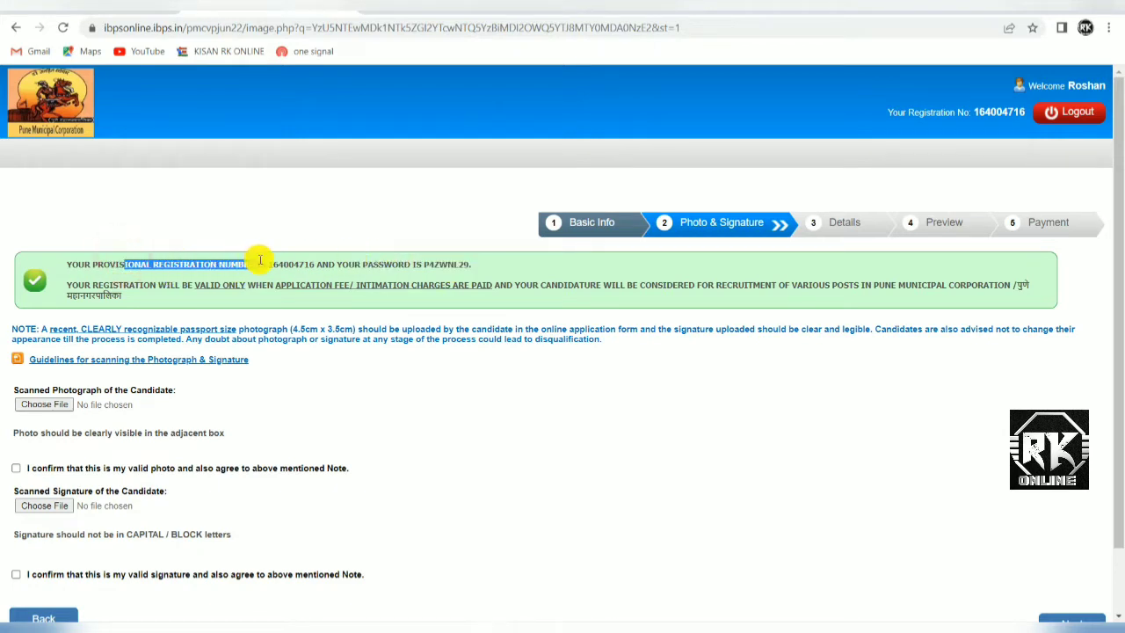
click(374, 273)
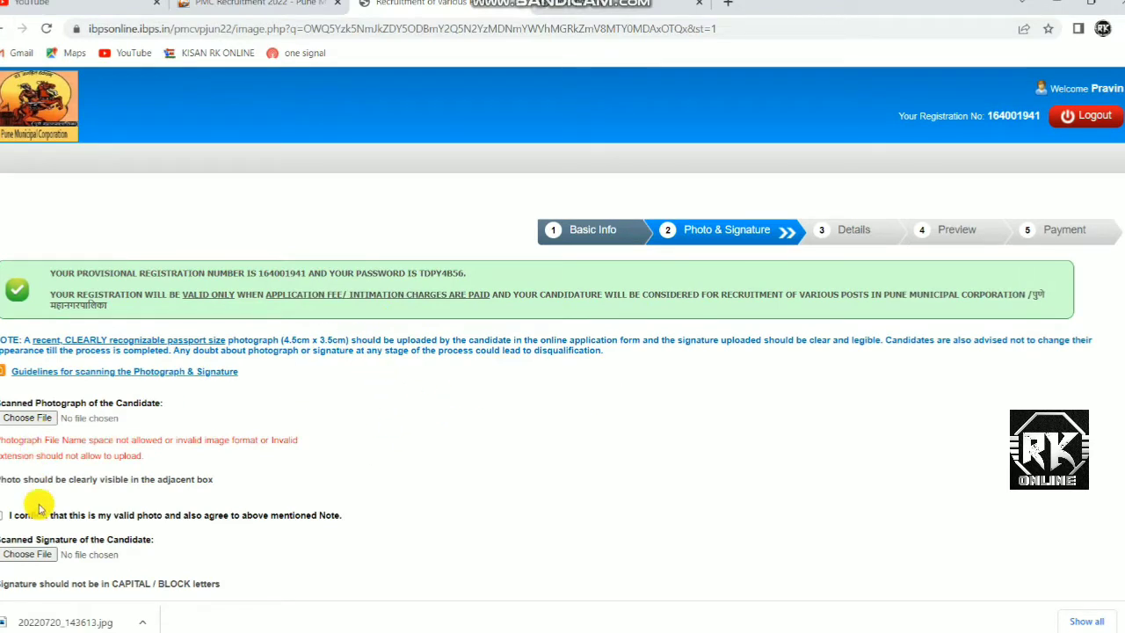
- Read the photo and signature size and scanning requirements in the guidelines PDF, and return to the upload page
scroll(82, 473, down, 1)
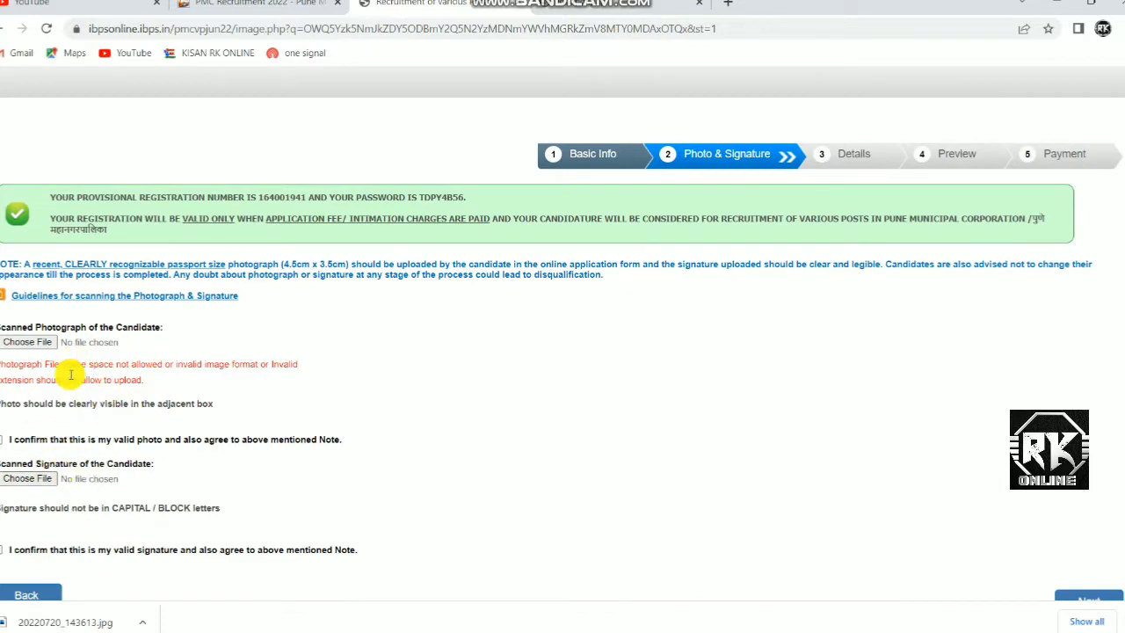
click(432, 14)
scroll(431, 275, down, 1)
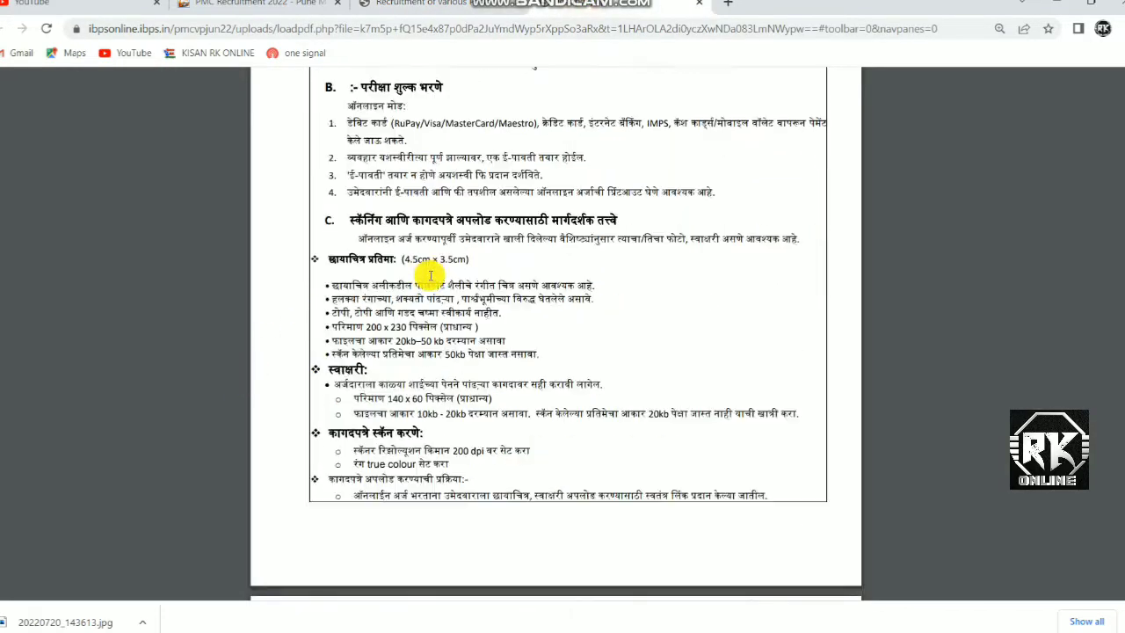
scroll(430, 275, up, 10)
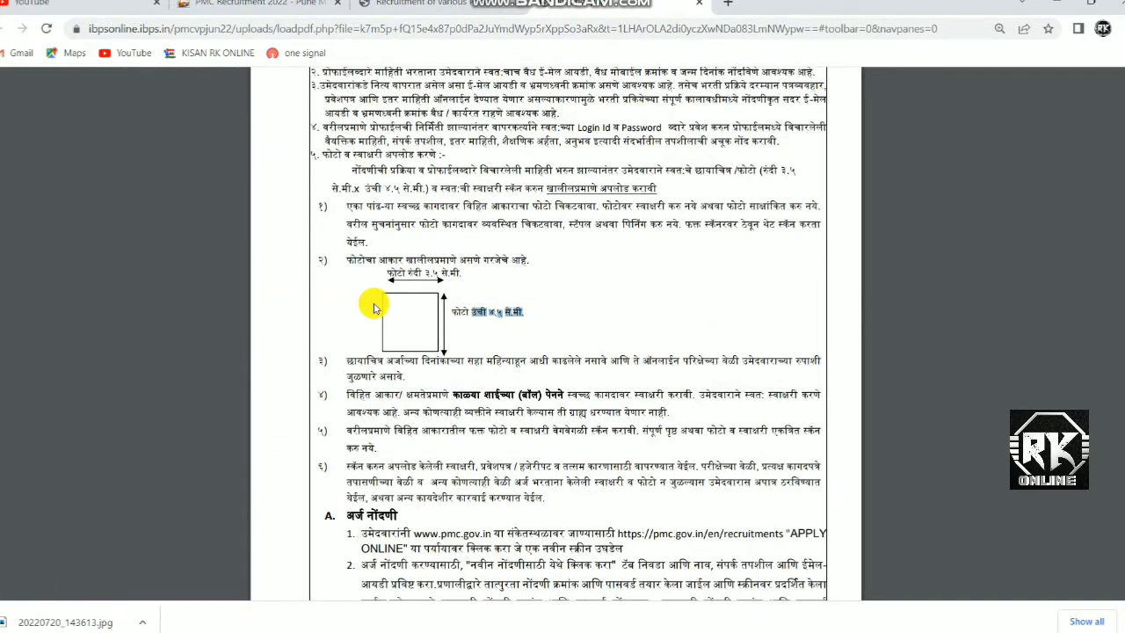
drag(389, 264, 504, 328)
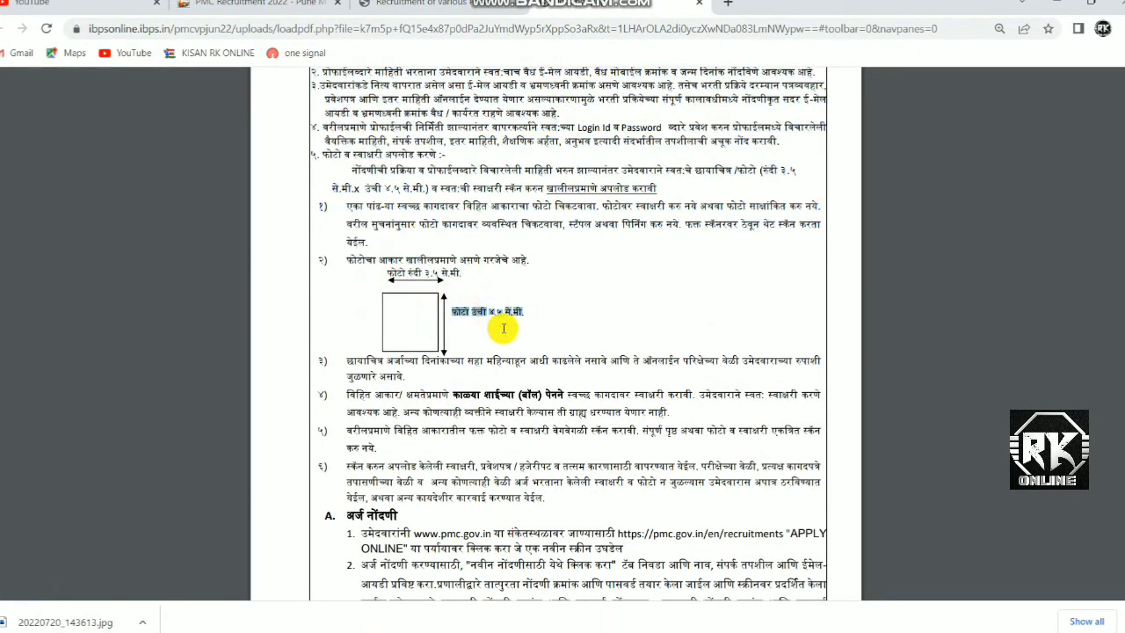
scroll(501, 332, down, 6)
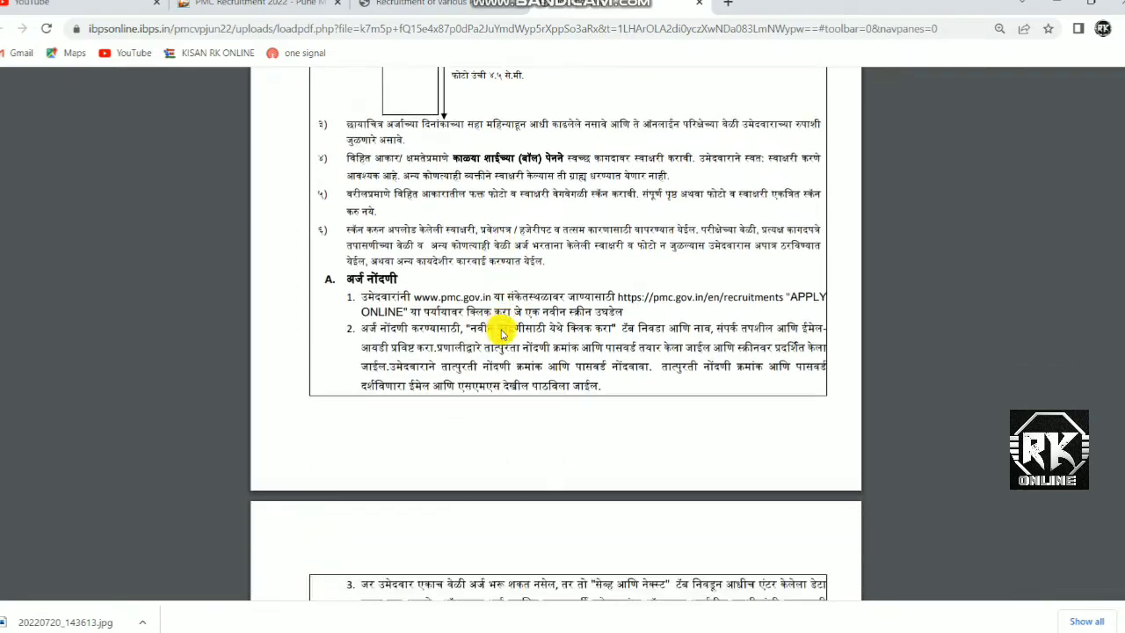
scroll(501, 333, down, 10)
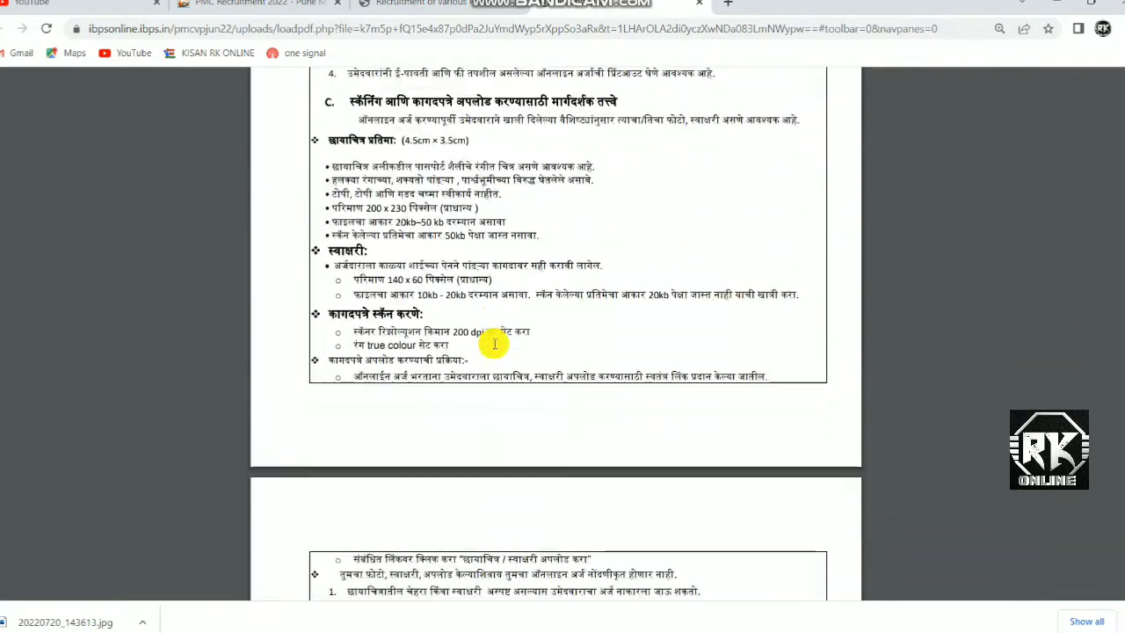
scroll(495, 344, up, 12)
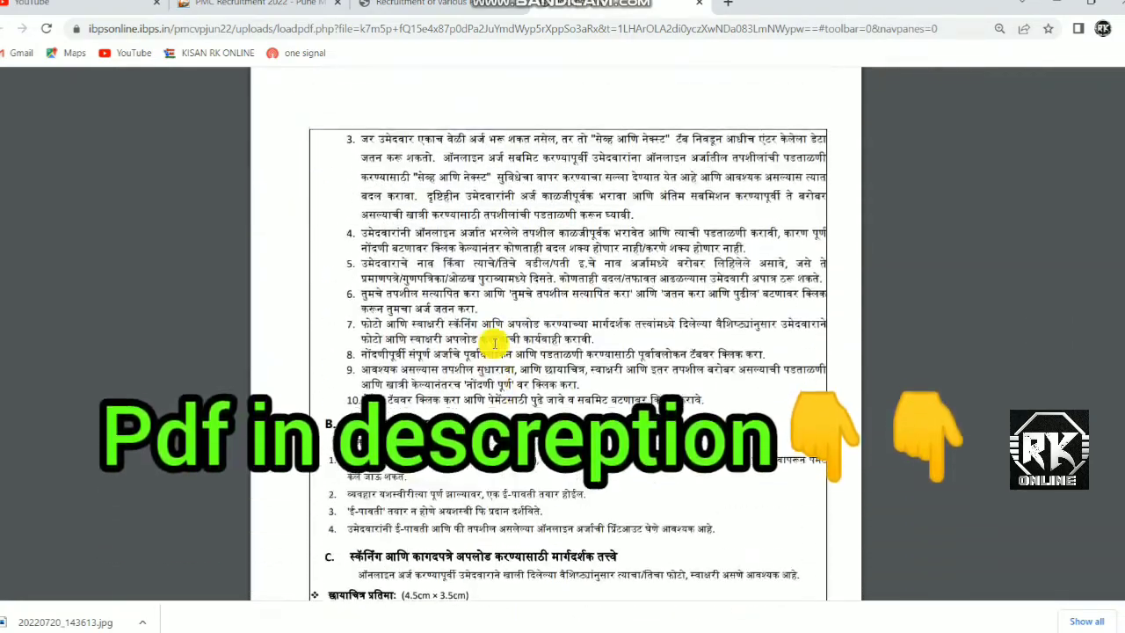
scroll(495, 344, up, 2)
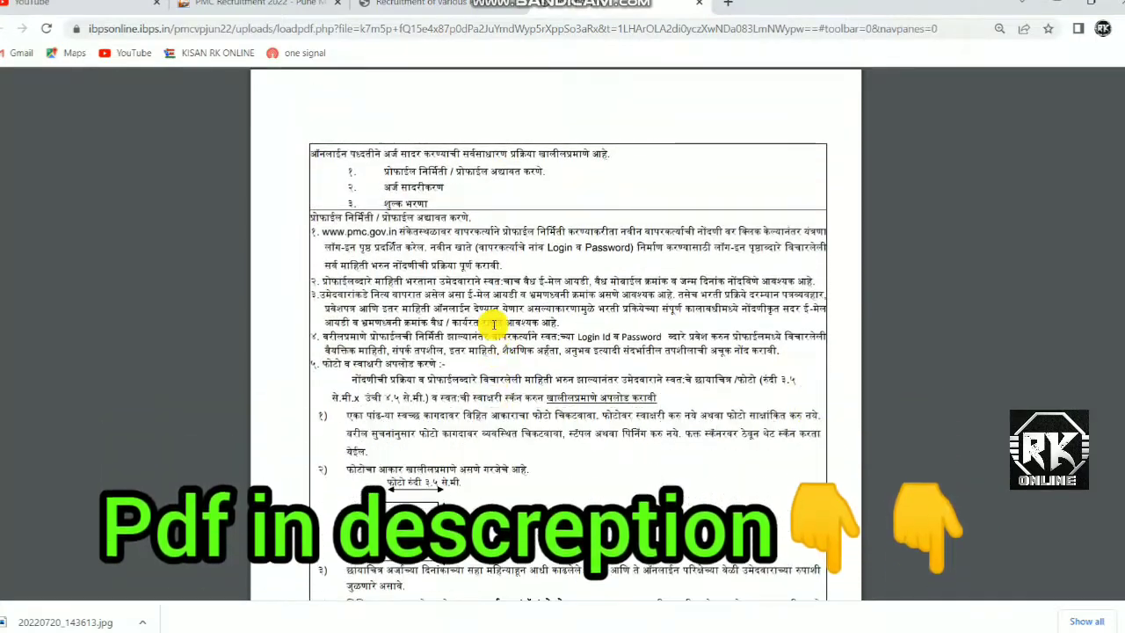
click(444, 18)
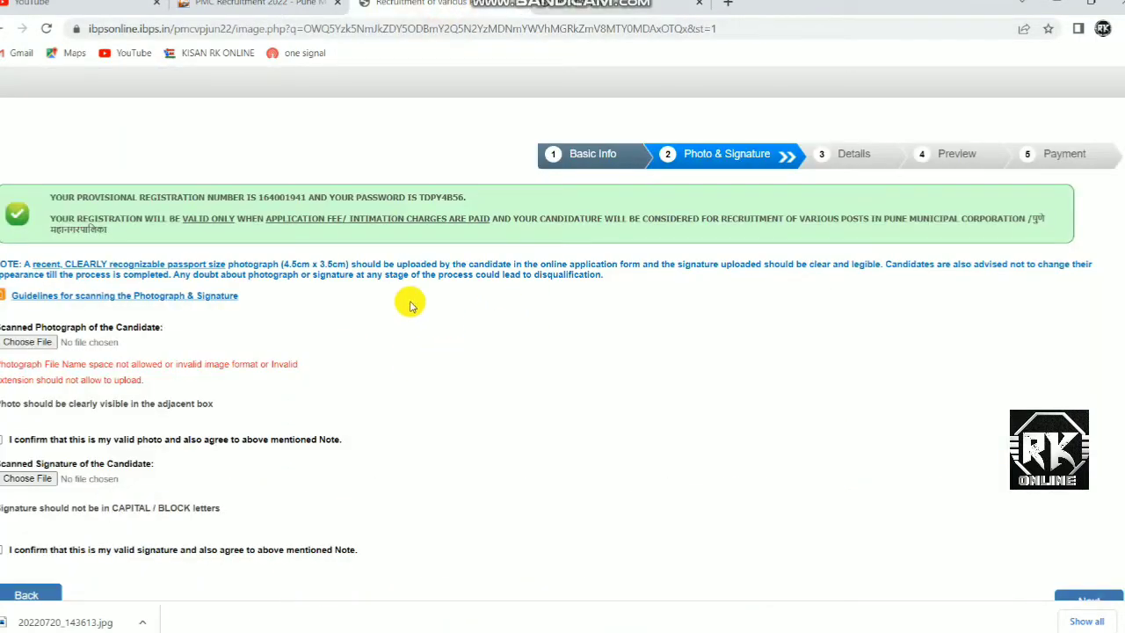
- Try to upload the candidate's portrait photo from the Desktop folder as the scanned photograph
click(26, 343)
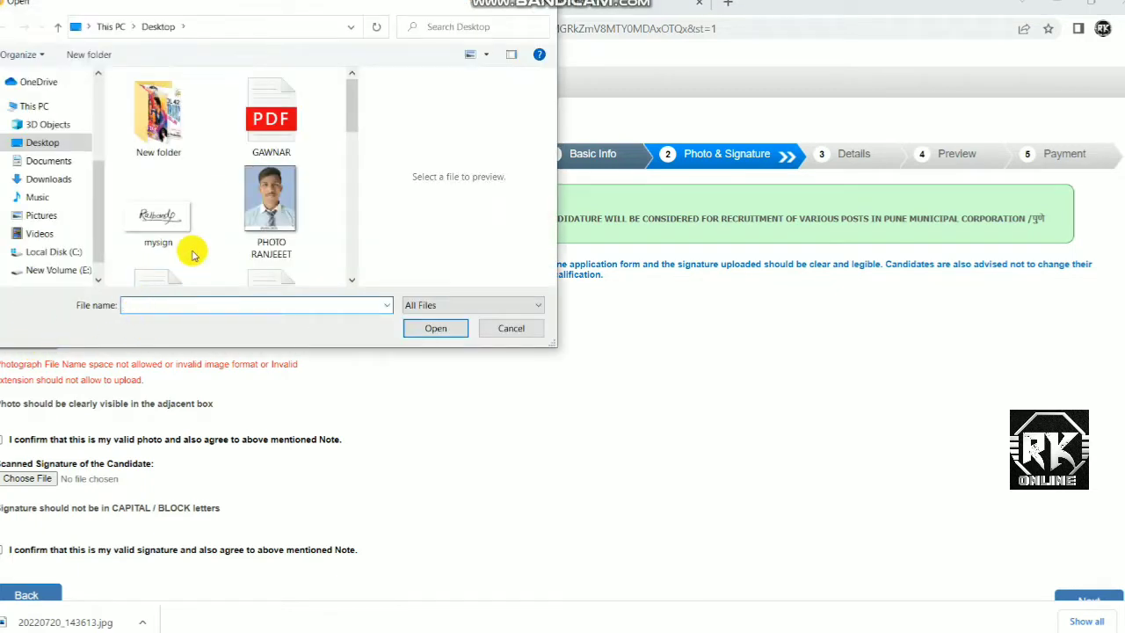
scroll(204, 216, down, 5)
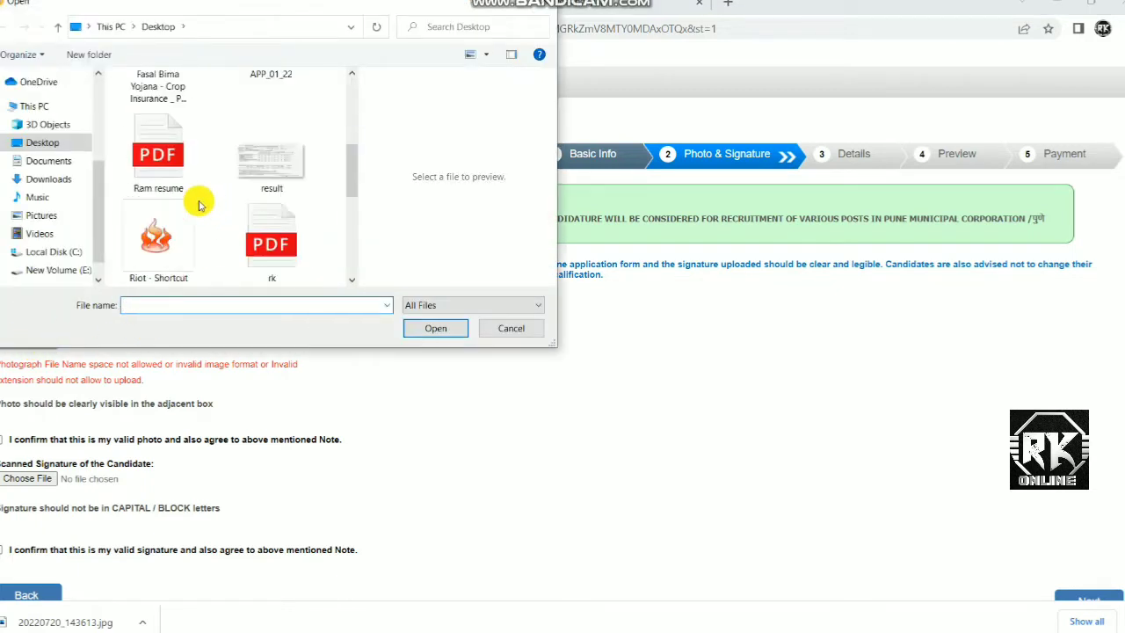
scroll(201, 211, up, 2)
scroll(202, 210, up, 3)
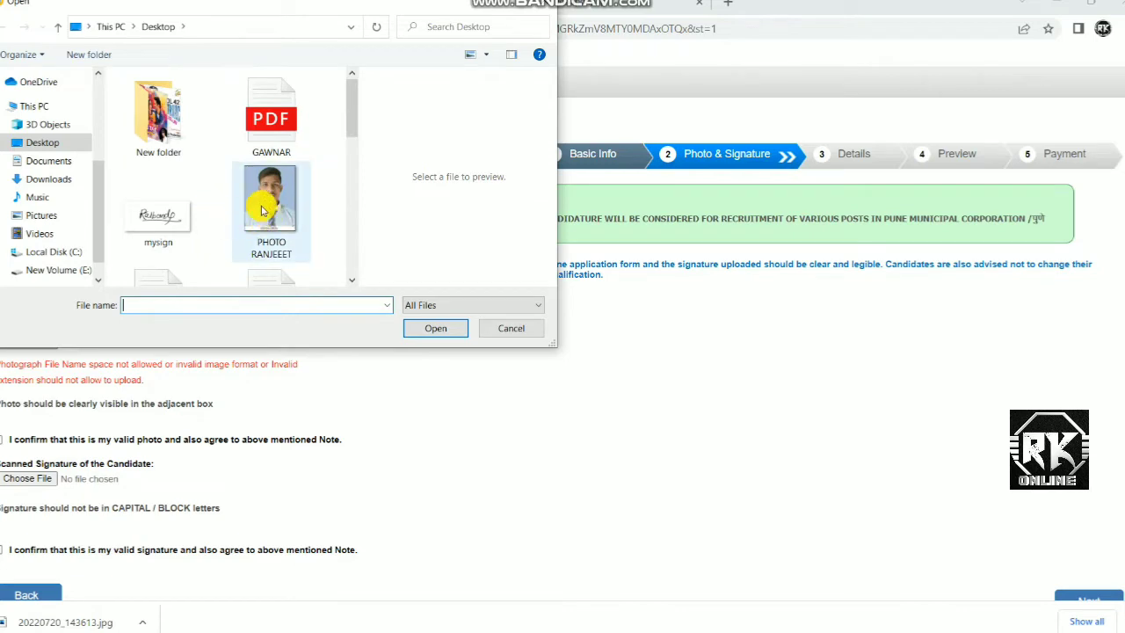
double_click(272, 224)
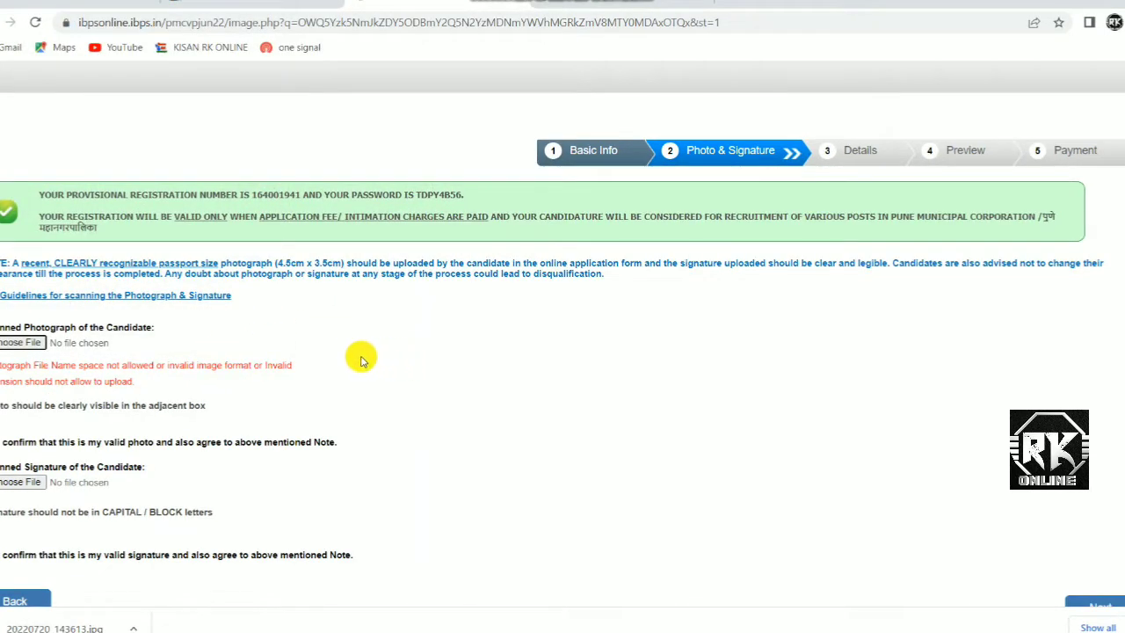
- Examine the error message under the scanned photograph upload for its file name, image format and extension rules
drag(2, 362, 156, 387)
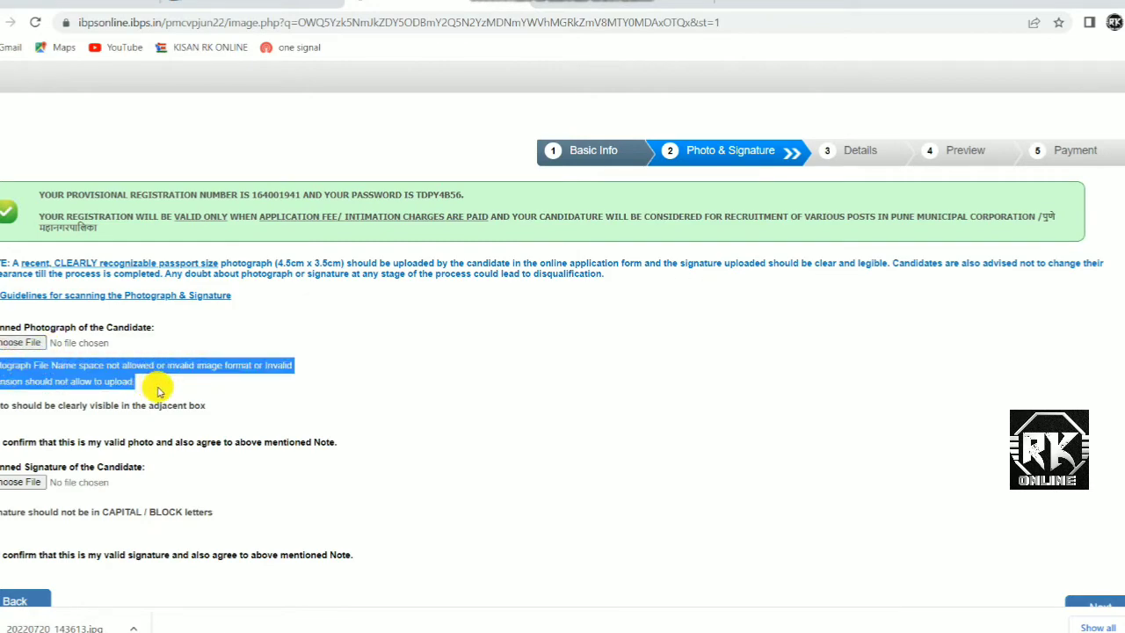
scroll(157, 387, up, 3)
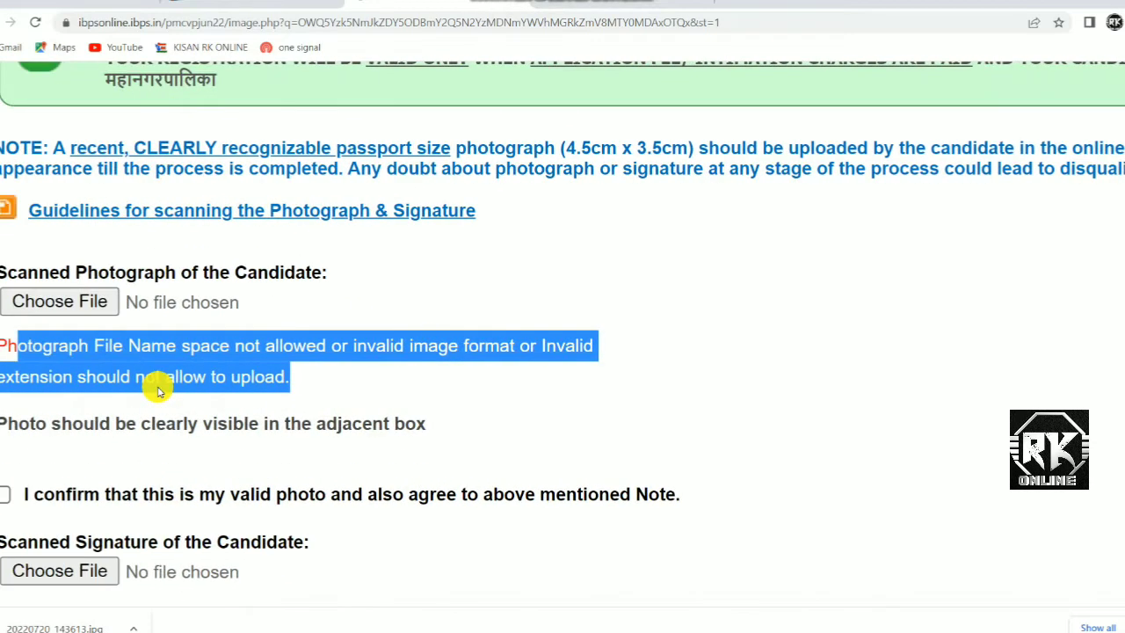
scroll(158, 392, up, 3)
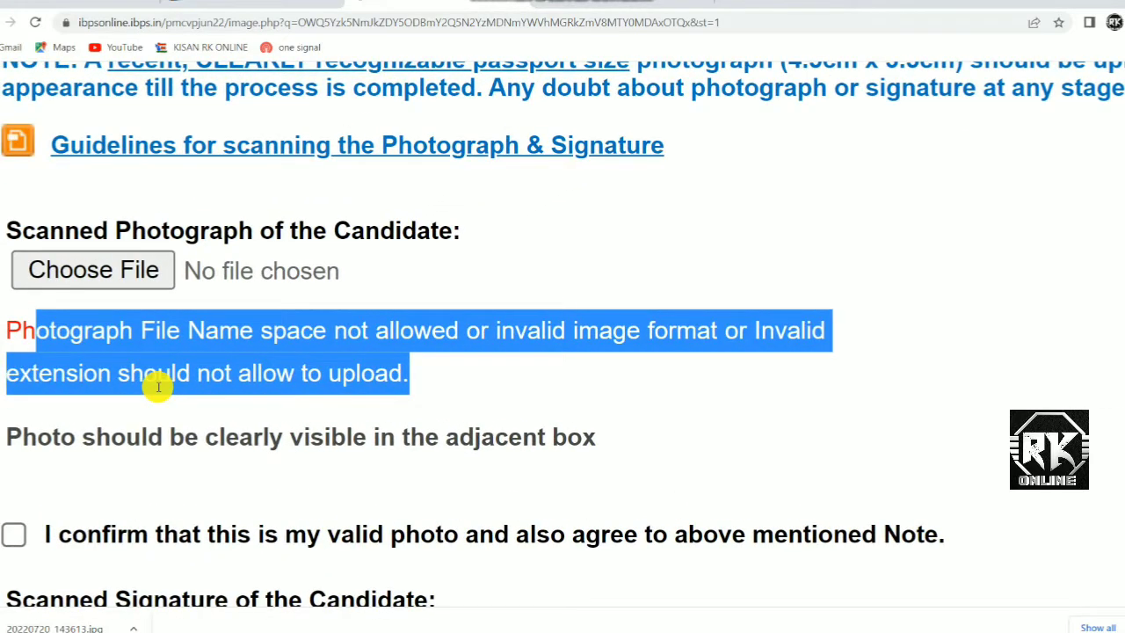
click(312, 330)
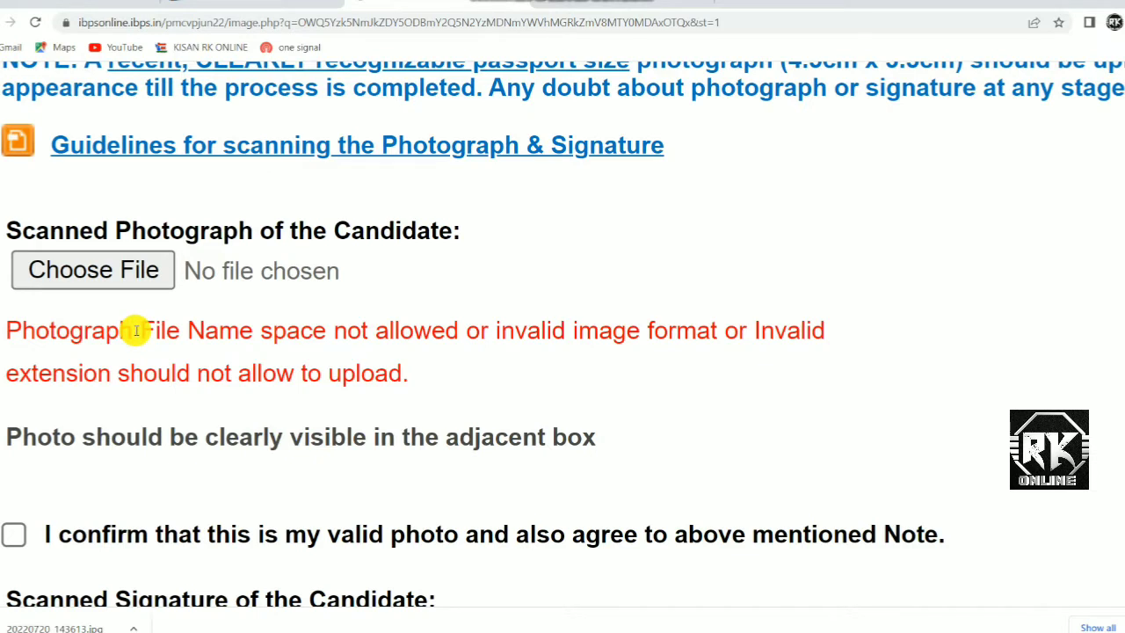
drag(136, 330, 319, 339)
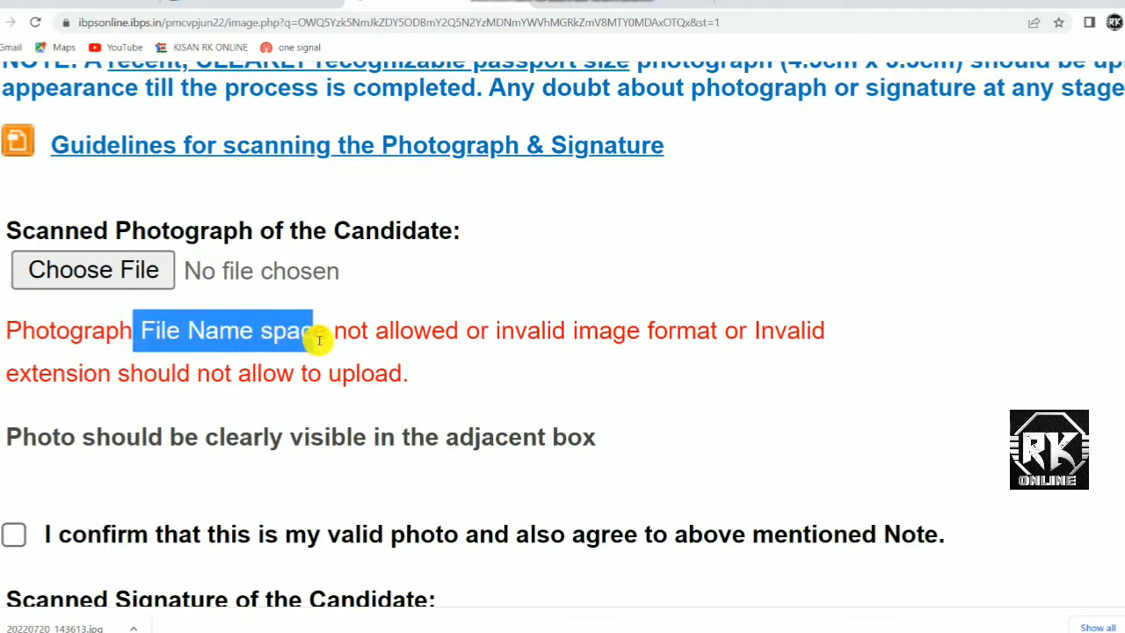
double_click(265, 332)
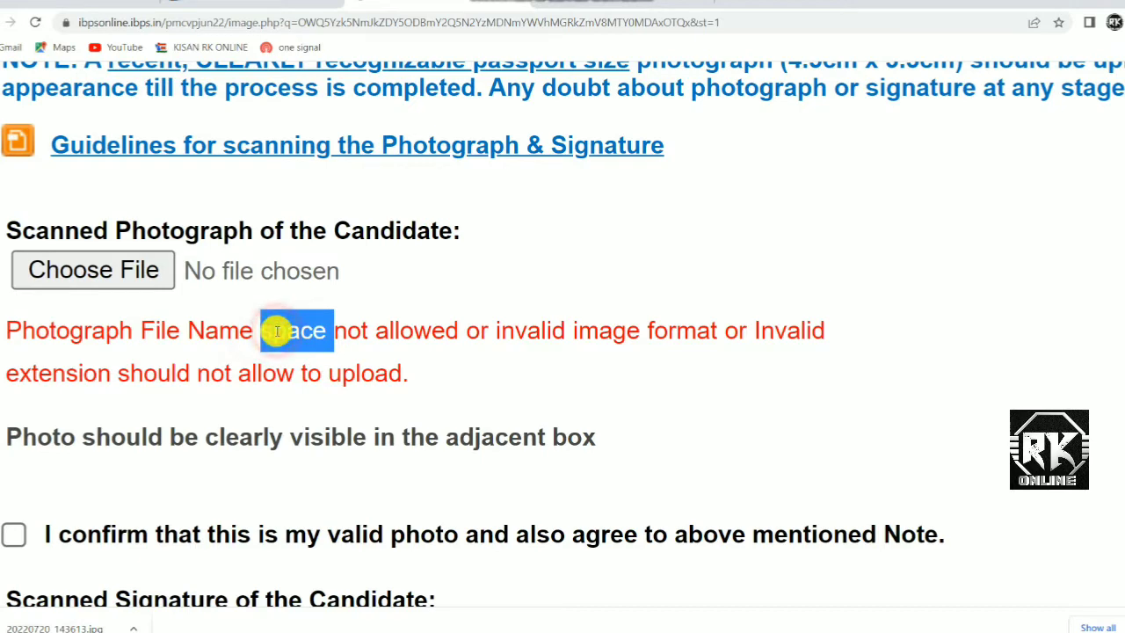
triple_click(278, 332)
click(312, 318)
scroll(301, 367, down, 1)
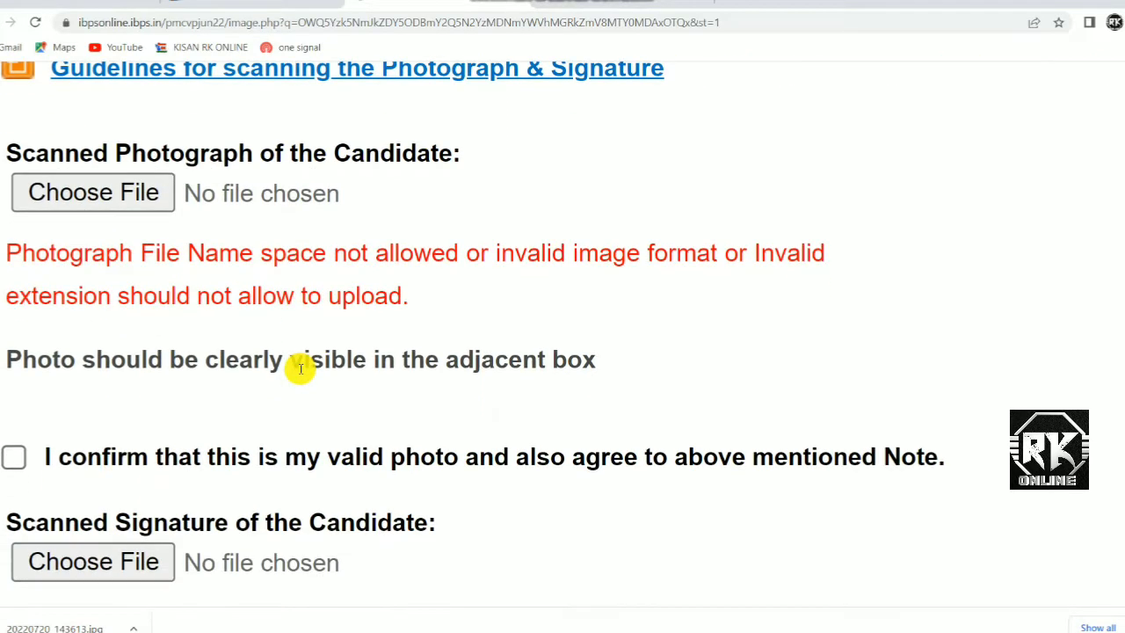
scroll(299, 369, up, 3)
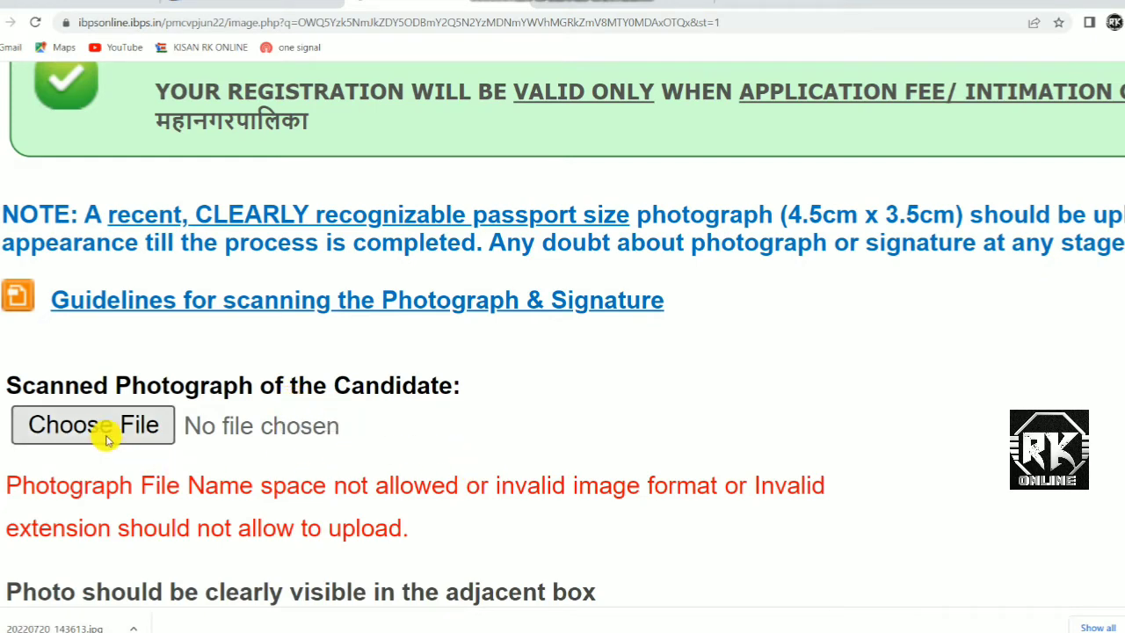
scroll(129, 440, down, 2)
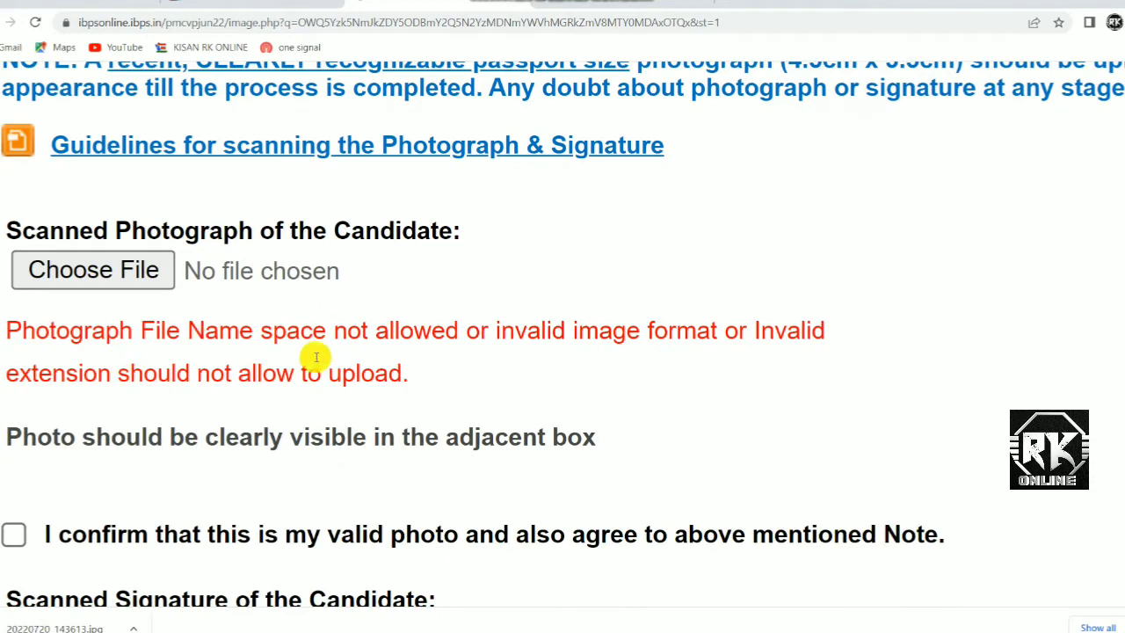
- Upload rkphoto.jpg from the Desktop folder as the candidate's scanned photograph and confirm that it is a valid photo
click(68, 278)
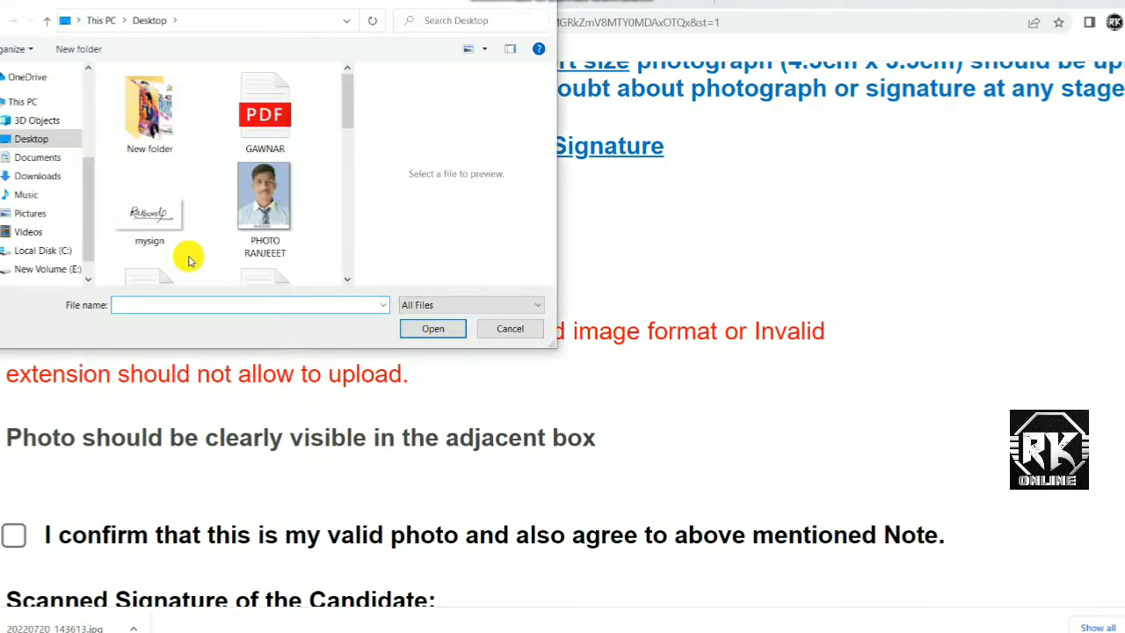
scroll(197, 253, down, 2)
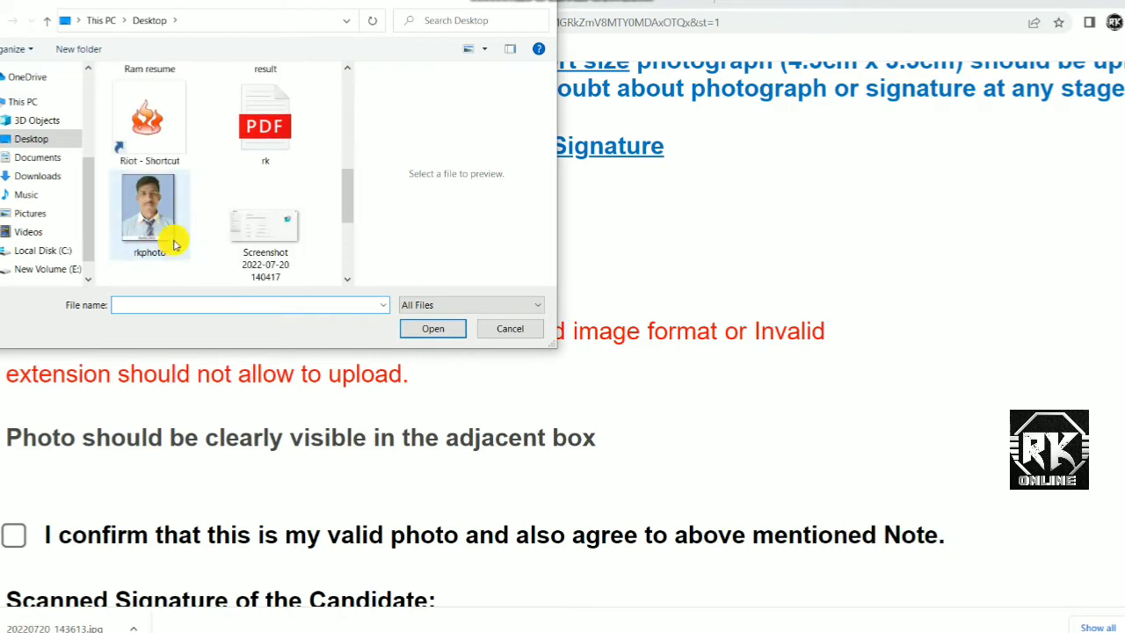
double_click(151, 230)
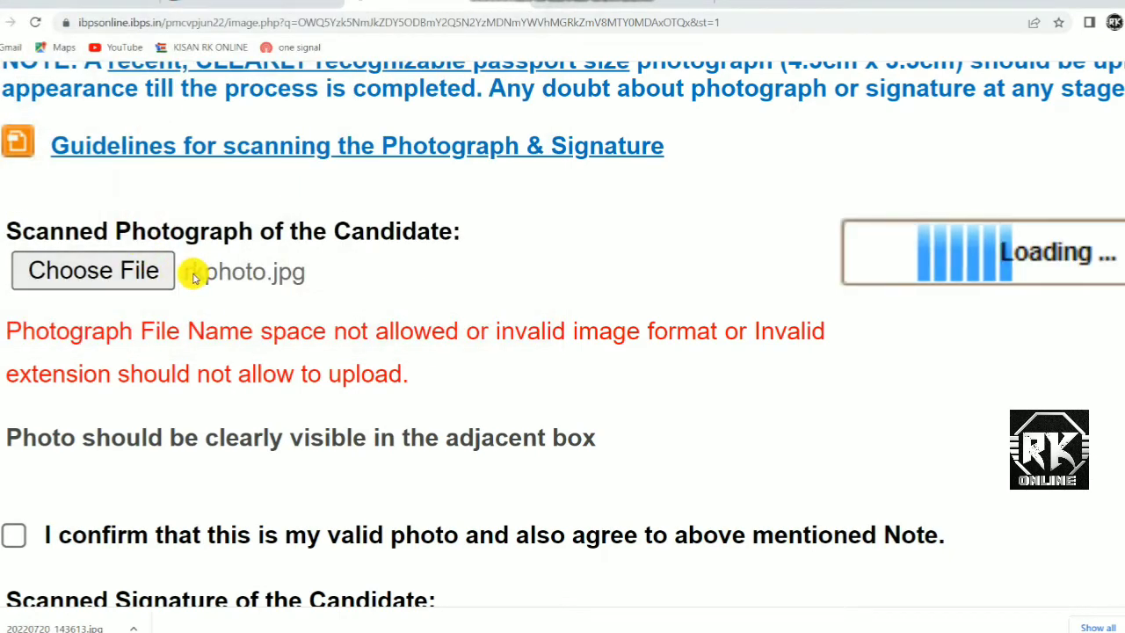
scroll(607, 370, down, 3)
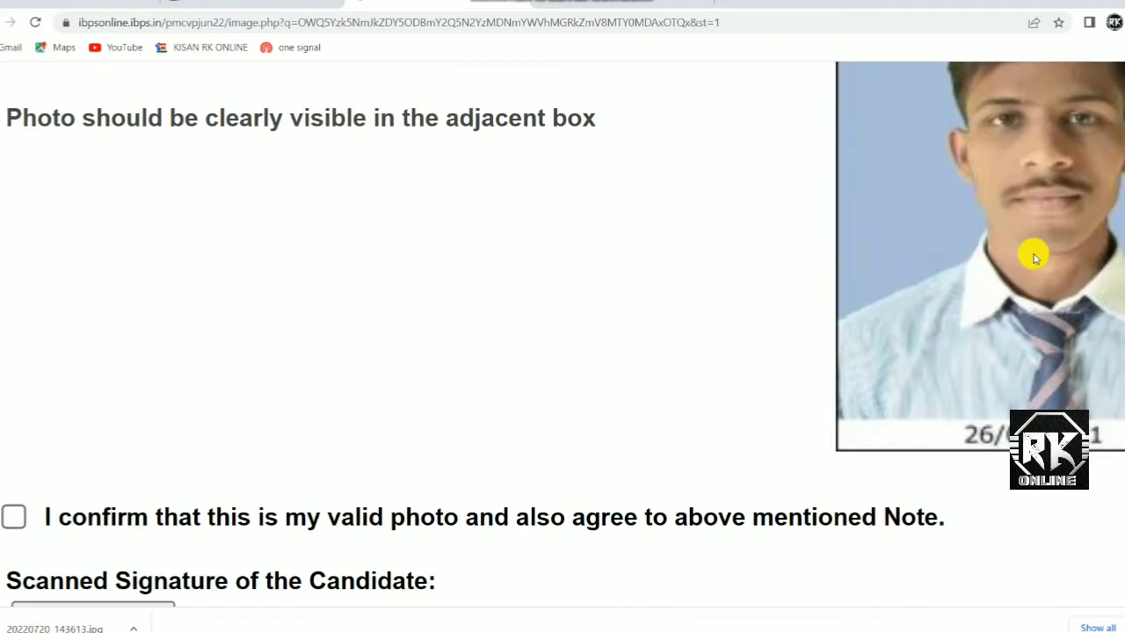
key(ctrl+minus)
key(ctrl+minus)
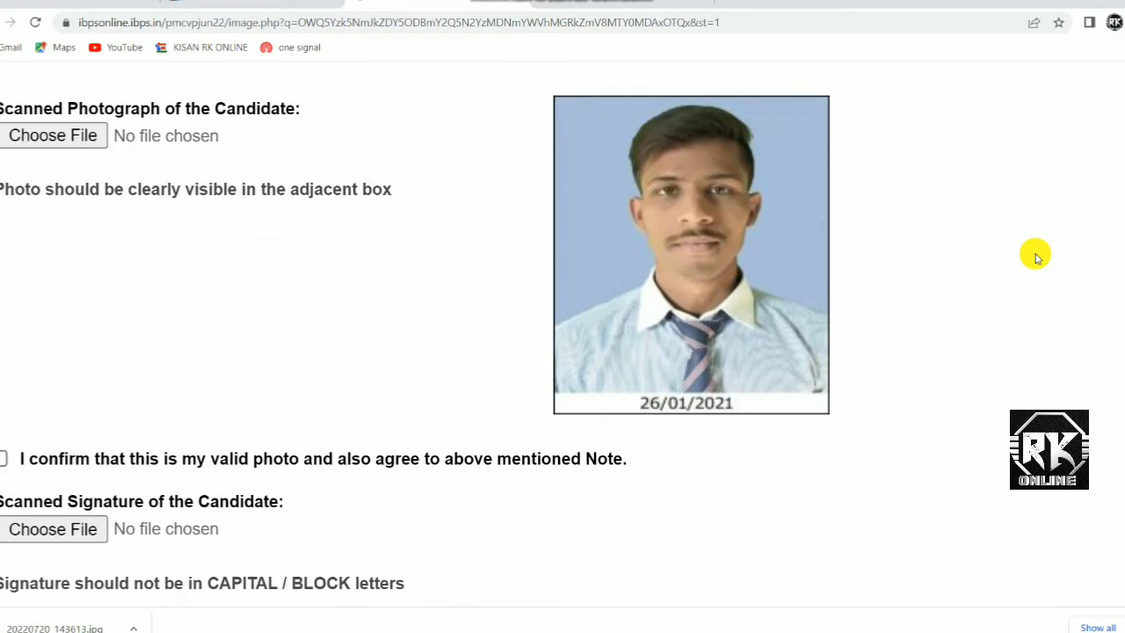
scroll(404, 381, down, 2)
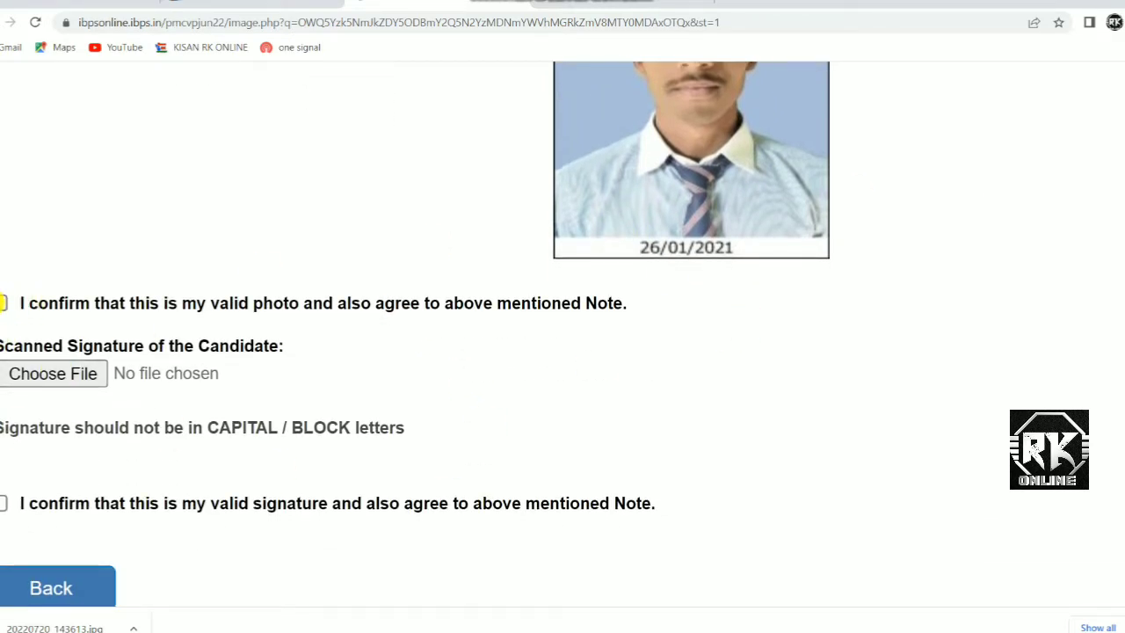
click(5, 304)
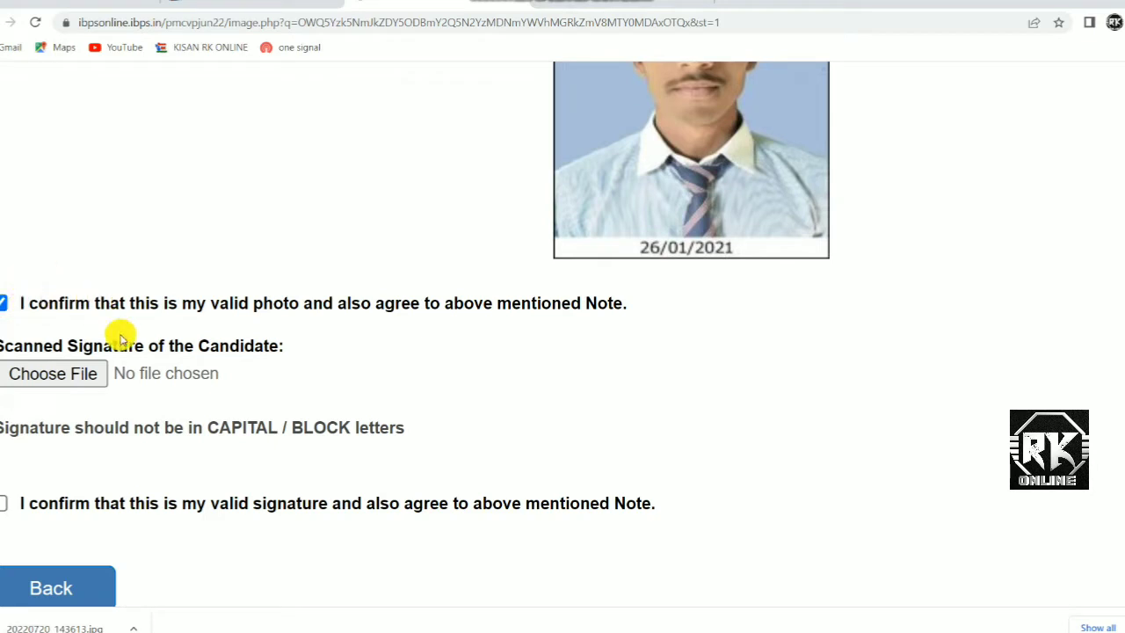
- Upload the mysign image as the candidate's scanned signature and confirm that it is a valid signature
click(72, 376)
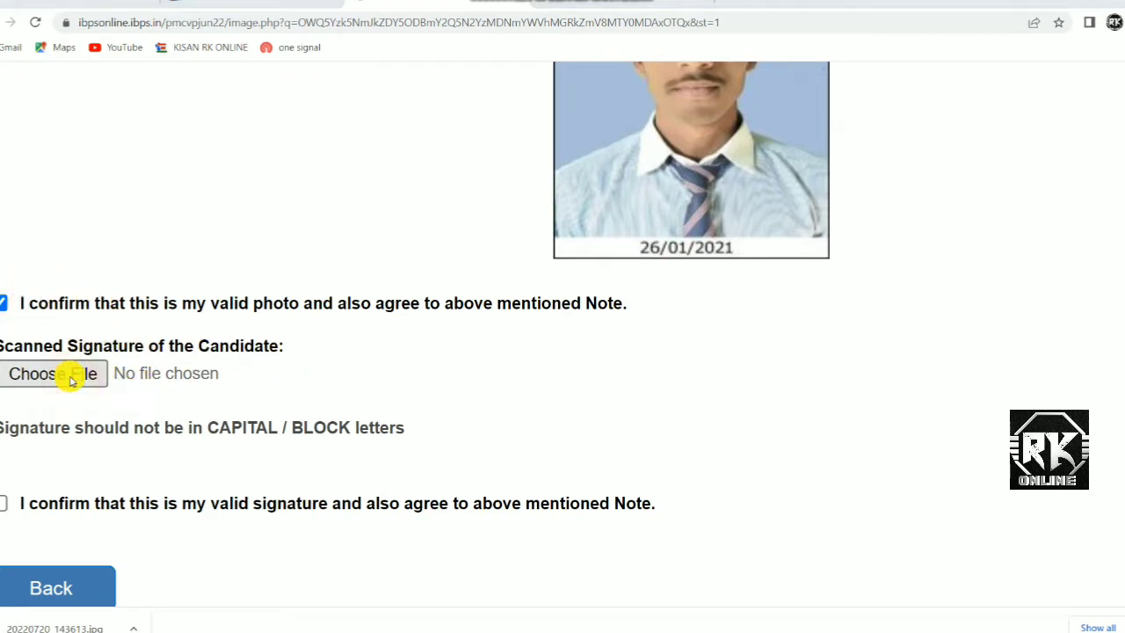
double_click(148, 221)
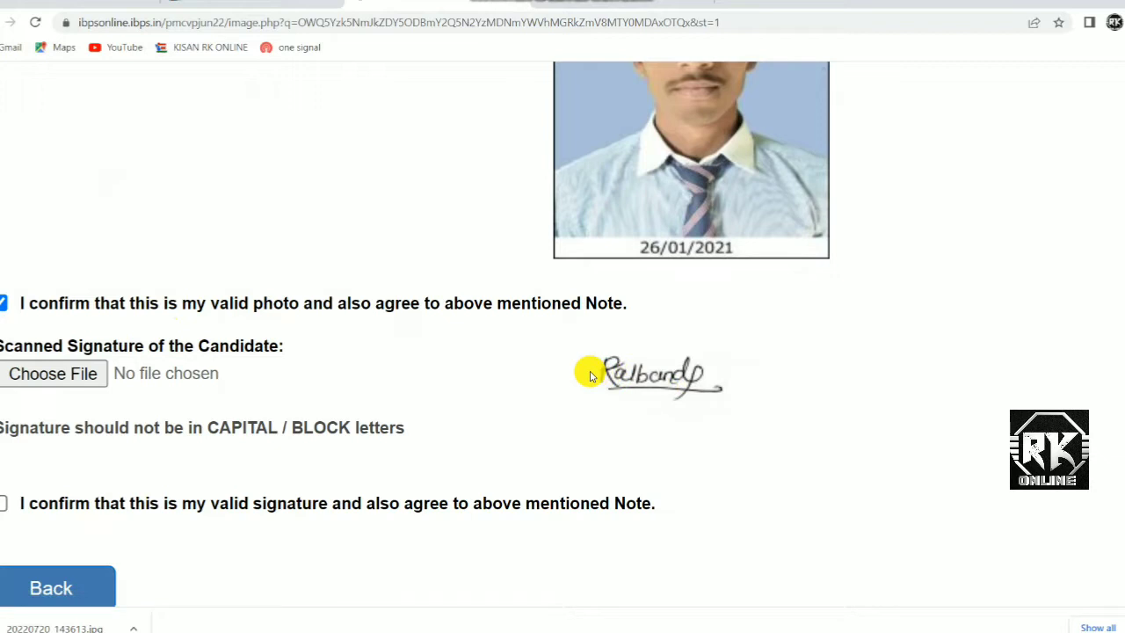
scroll(220, 428, down, 3)
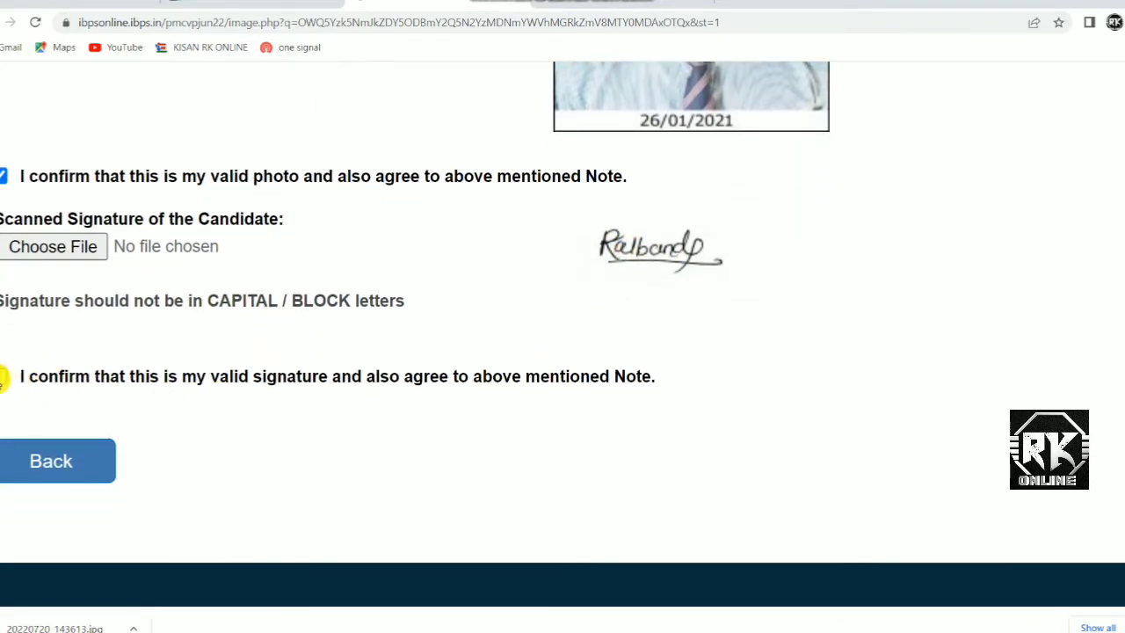
click(3, 376)
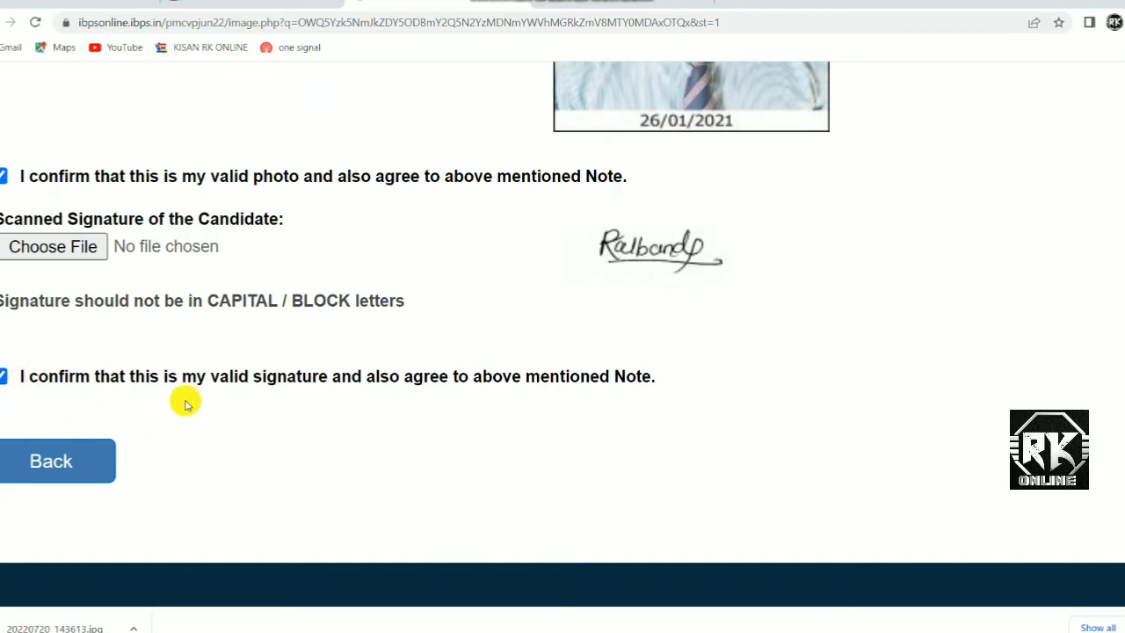
- Submit the uploaded photo and signature and proceed to the Details stage of the application form
key(ctrl+minus)
key(ctrl+minus)
key(ctrl+minus)
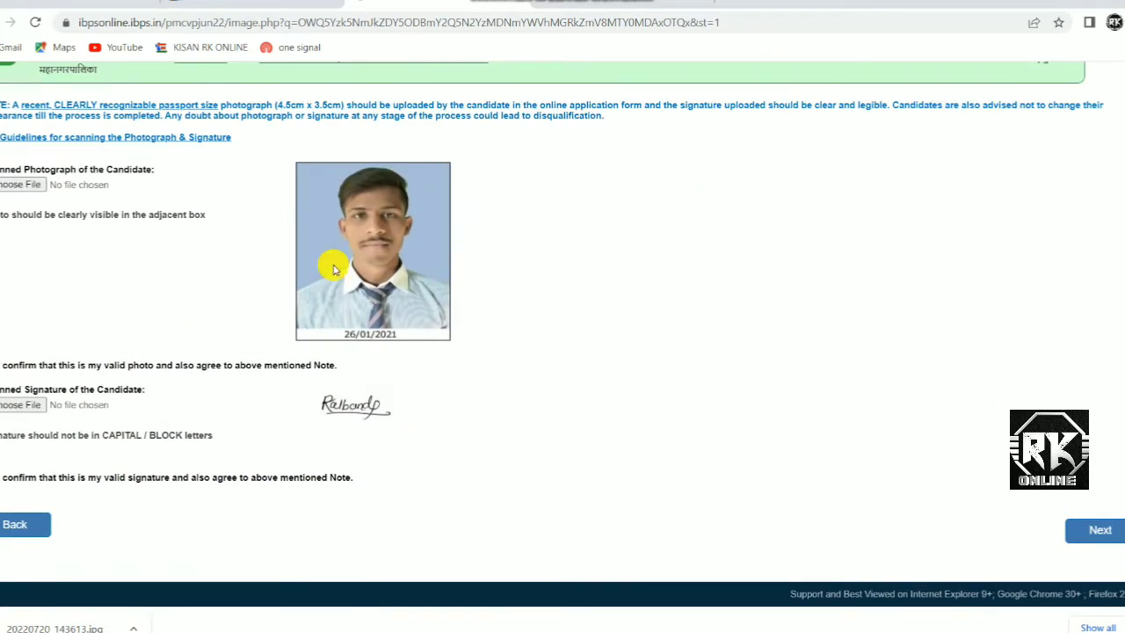
click(1099, 532)
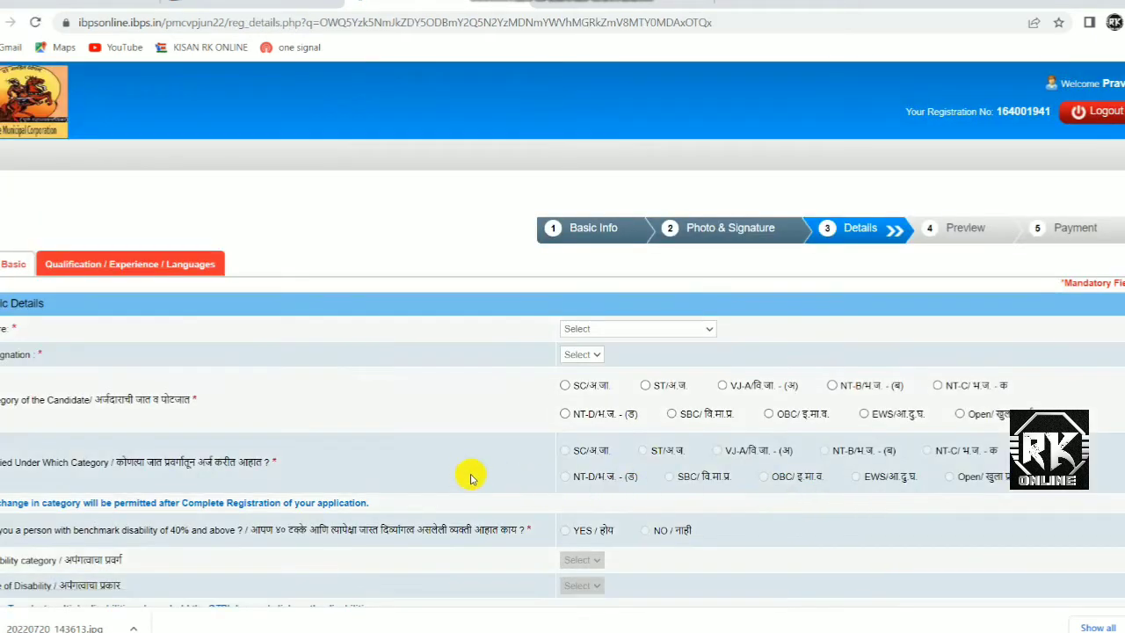
scroll(378, 428, down, 15)
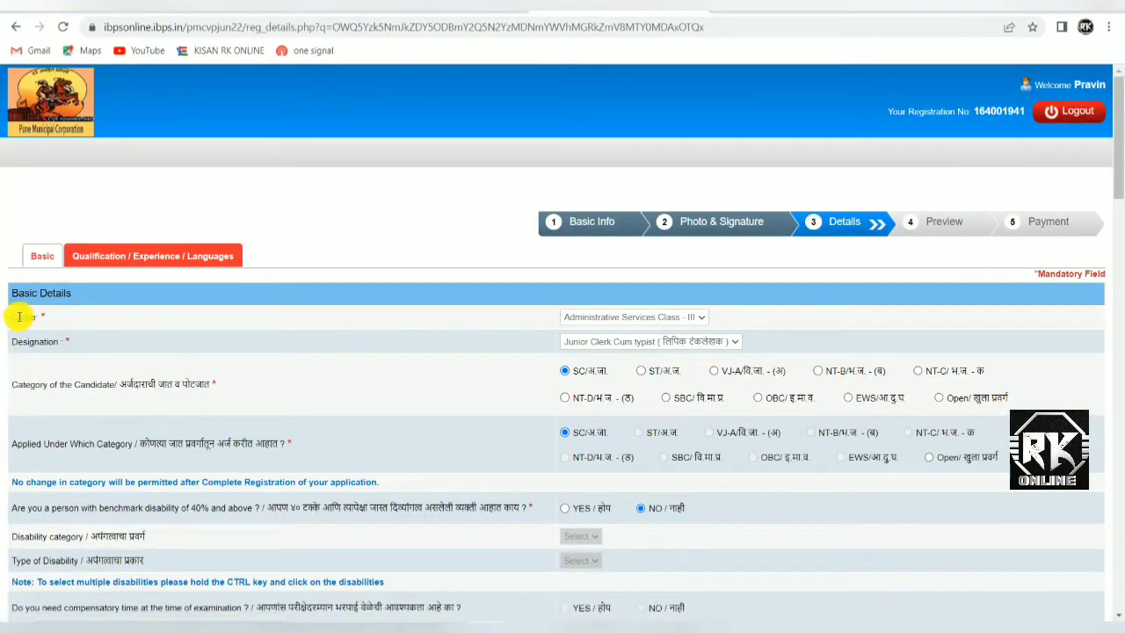
- Examine the application schedule and the category-wise vacancy tables for each post in the recruitment advertisement PDF on Google Drive
click(668, 318)
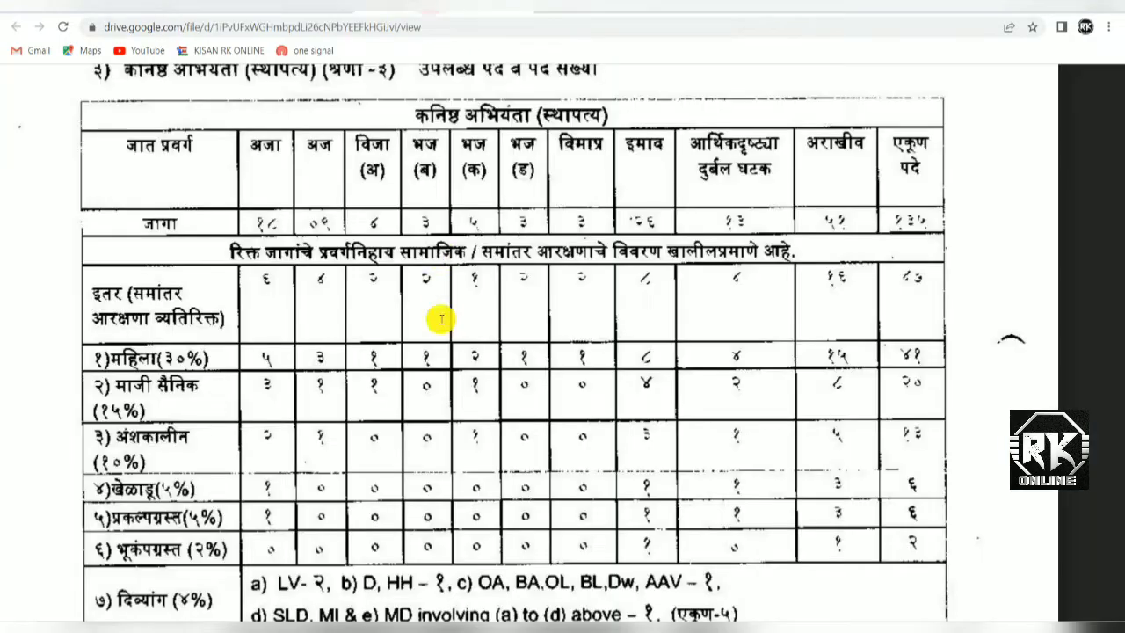
scroll(398, 368, down, 3)
scroll(398, 369, up, 15)
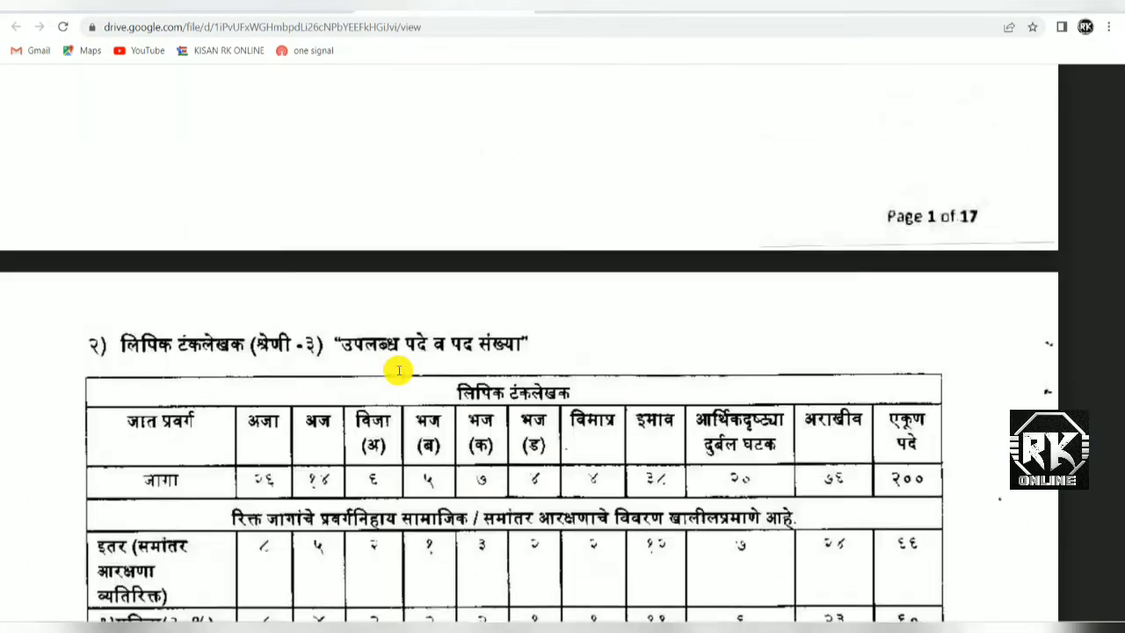
scroll(398, 370, up, 10)
scroll(398, 370, down, 4)
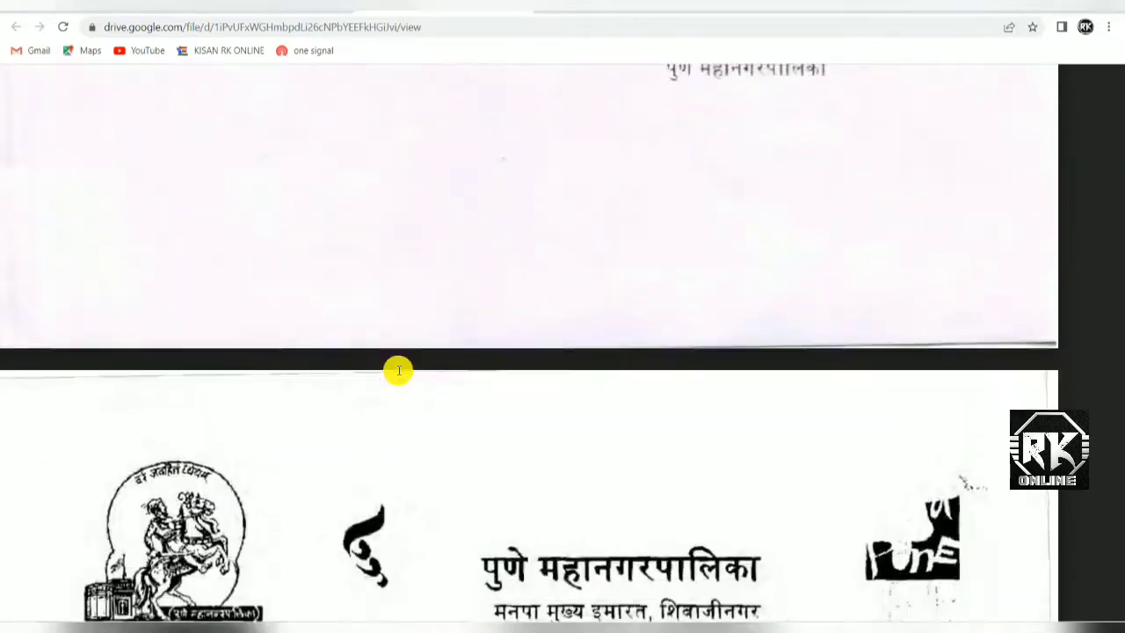
scroll(399, 370, down, 3)
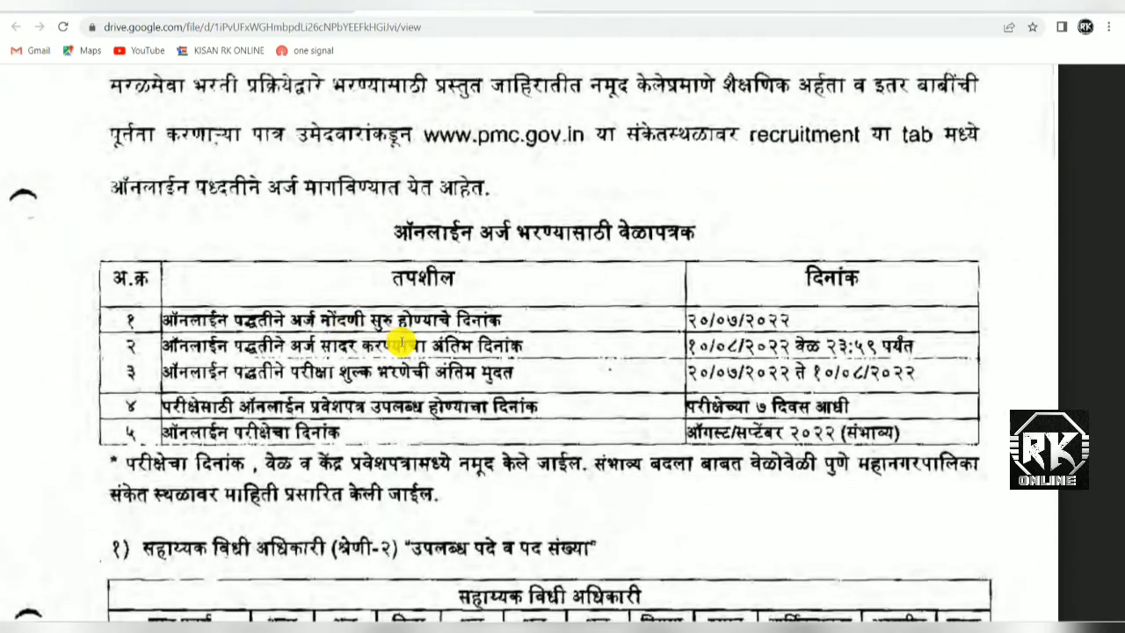
scroll(386, 339, down, 4)
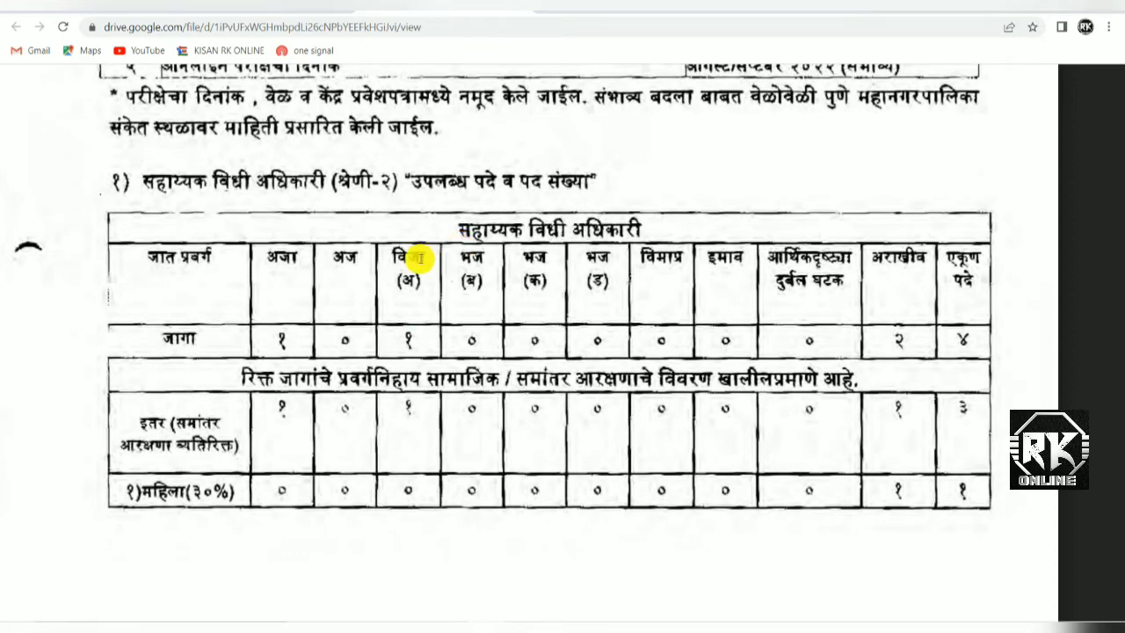
scroll(414, 262, down, 6)
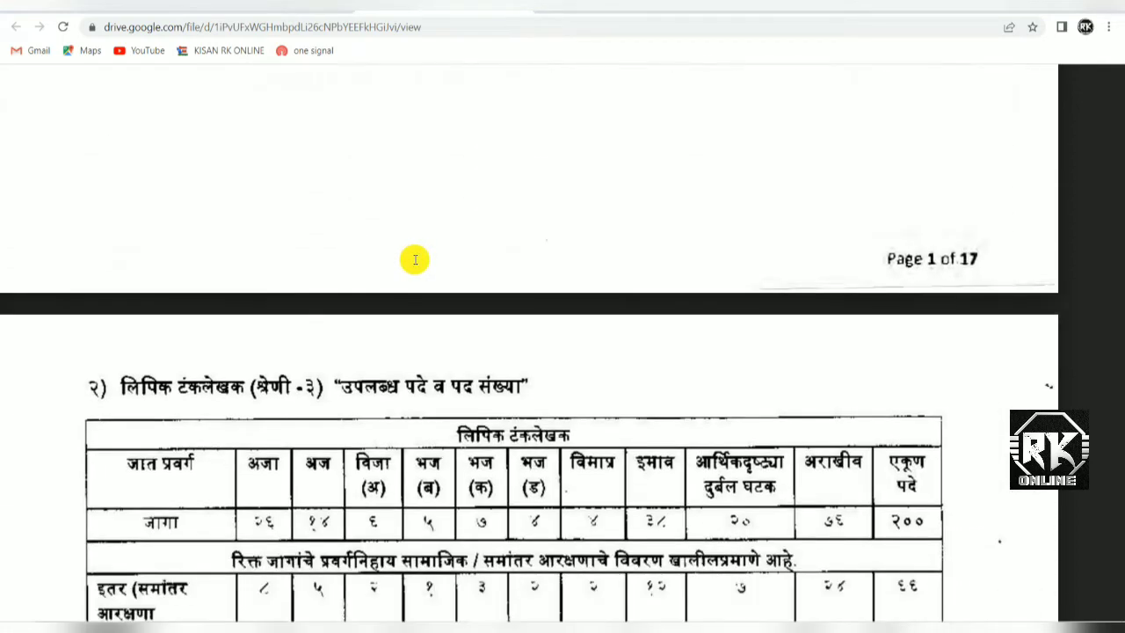
scroll(397, 294, down, 2)
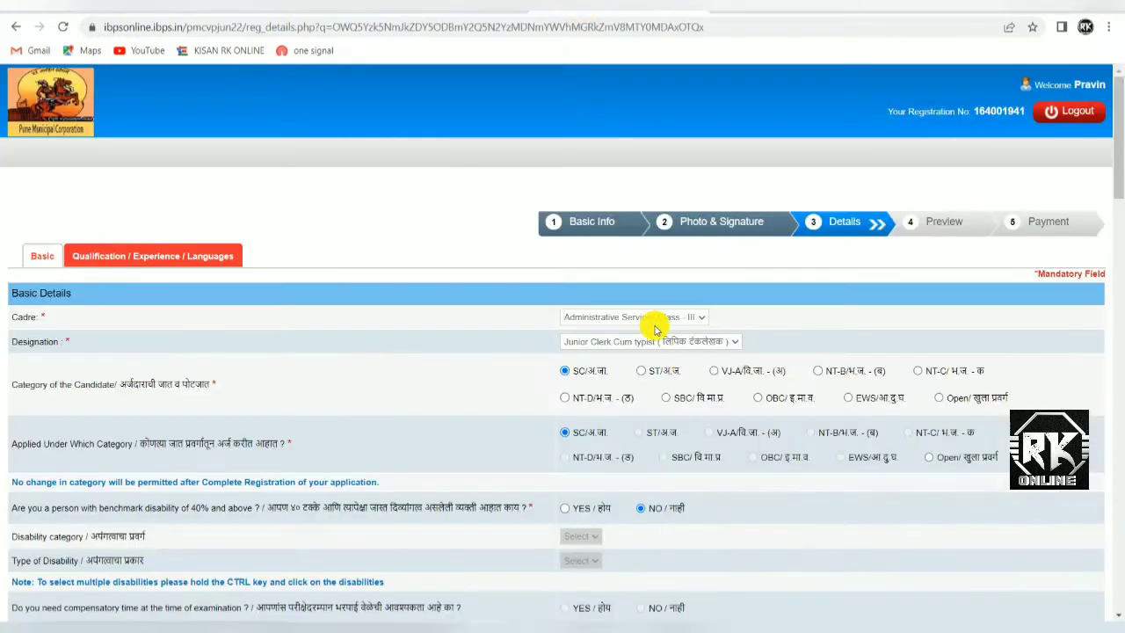
- In the application's basic details, set the cadre to Administrative Services Class - III and the designation to Junior Clerk Cum typist
click(655, 318)
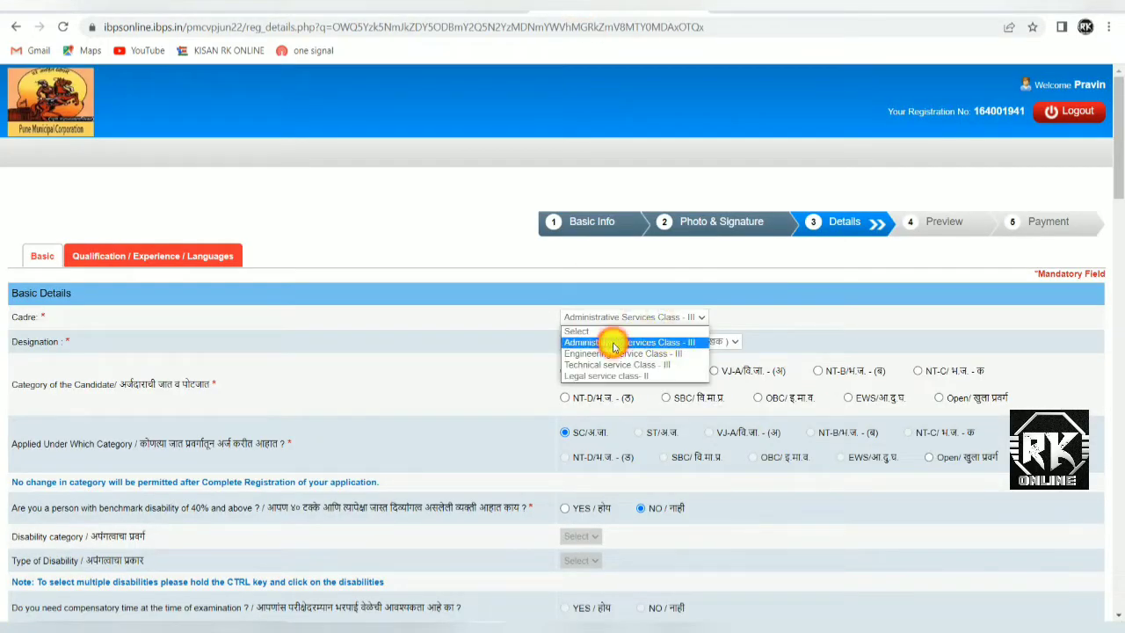
click(613, 343)
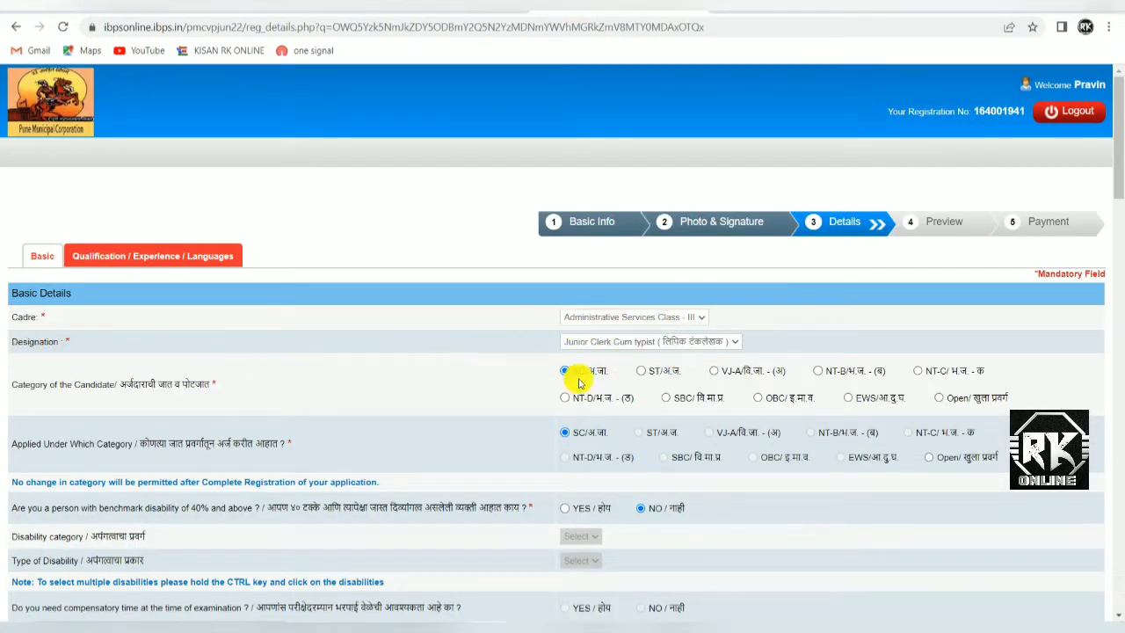
click(645, 341)
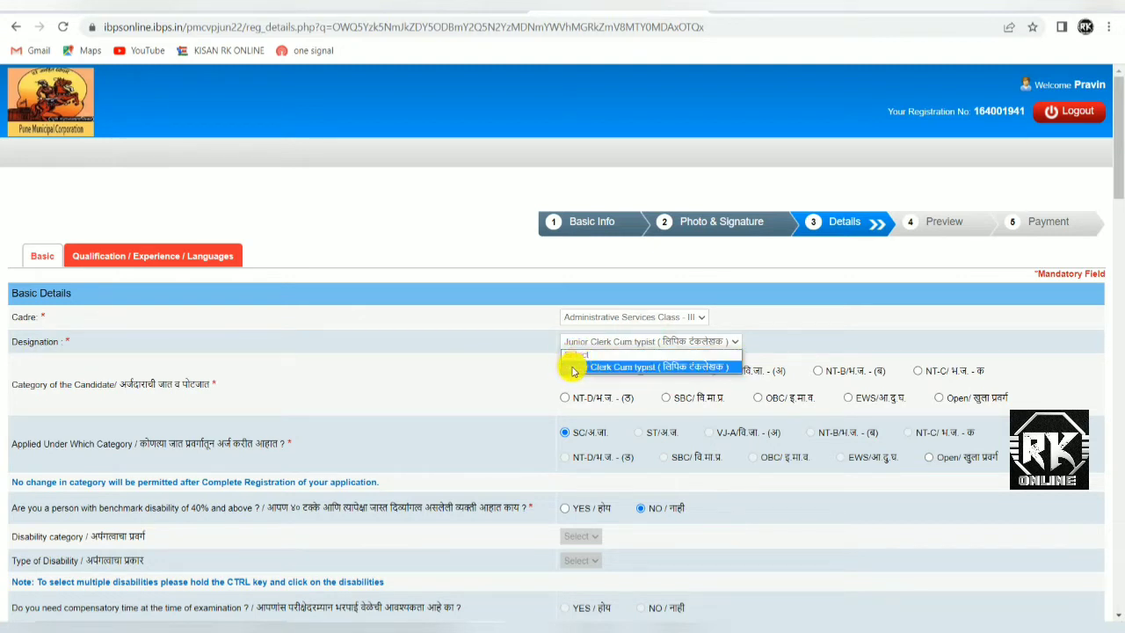
click(678, 368)
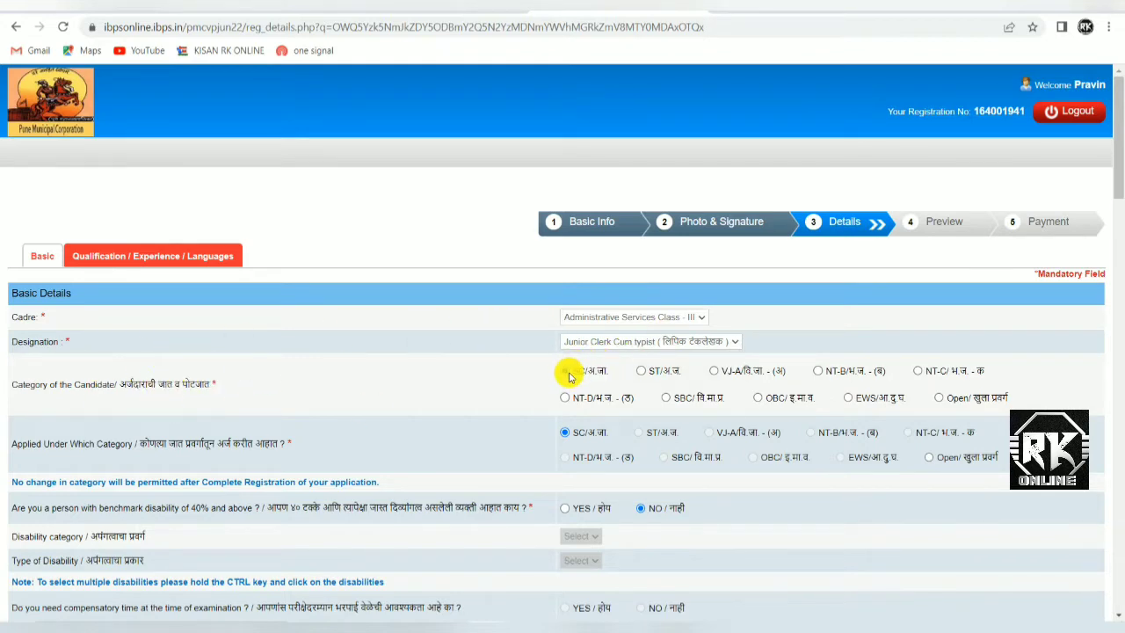
scroll(569, 377, down, 1)
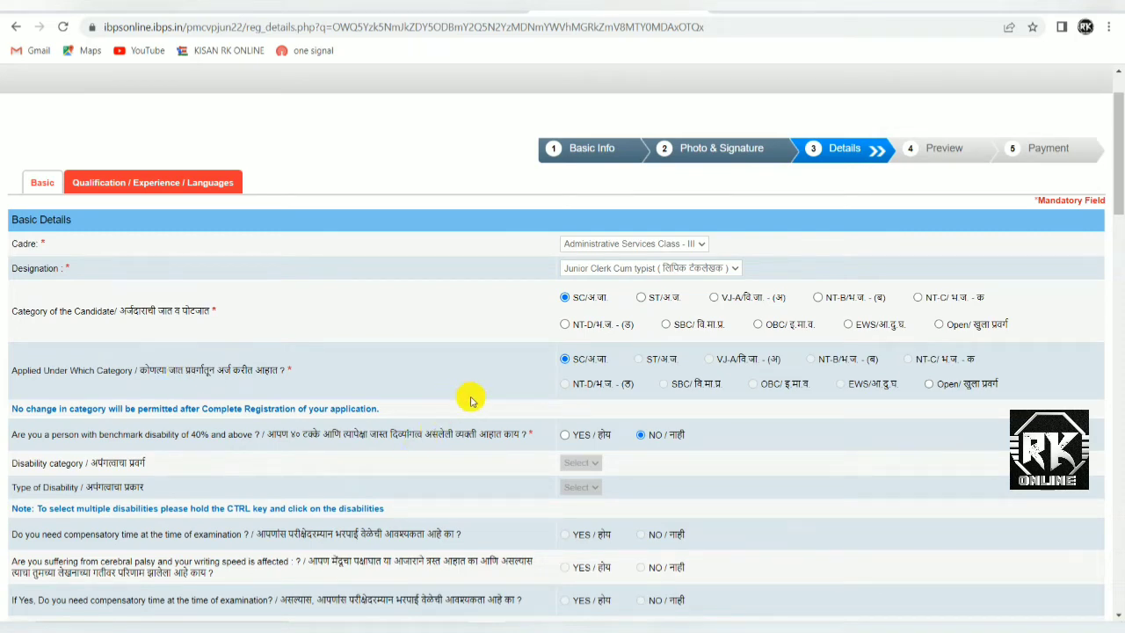
- Try answering Yes to the 40% benchmark disability question and return the answer to No
scroll(563, 366, down, 2)
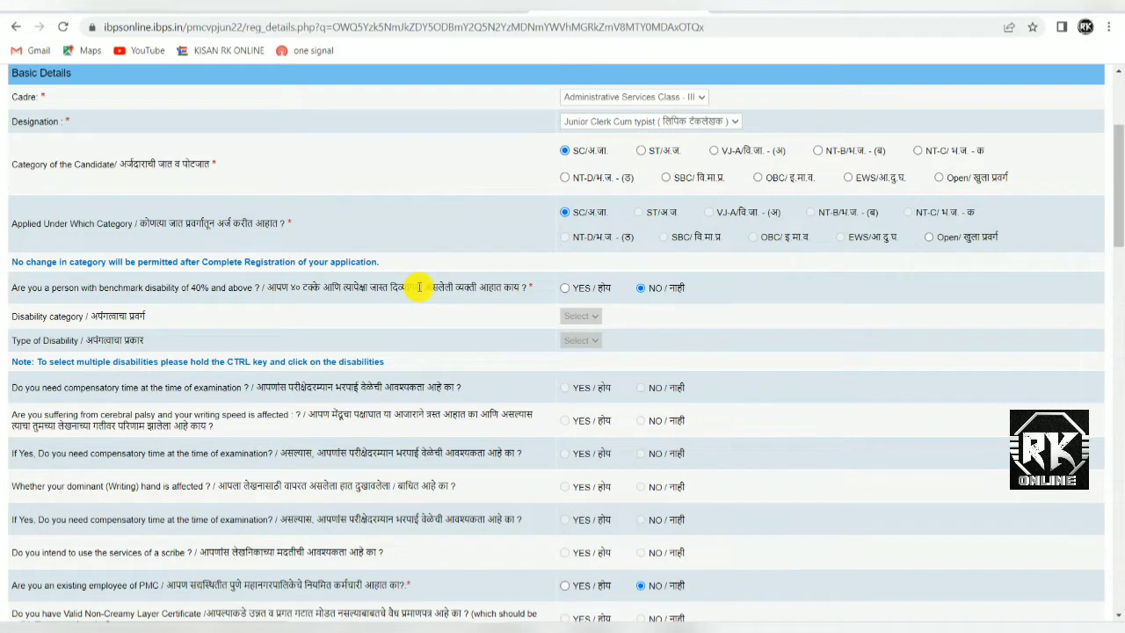
click(566, 290)
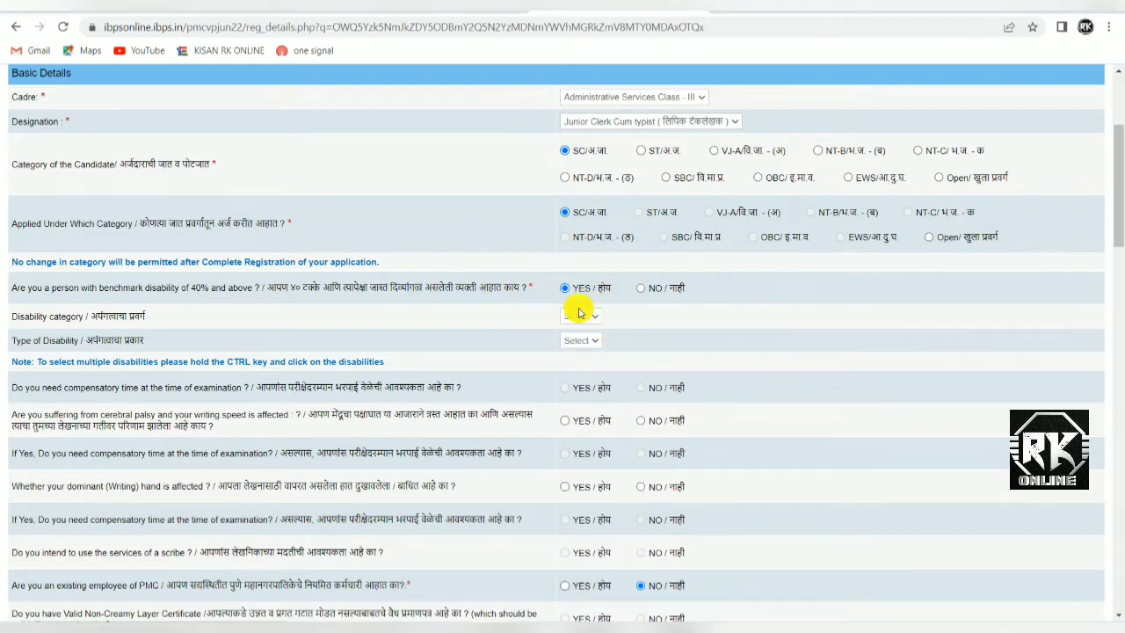
click(442, 284)
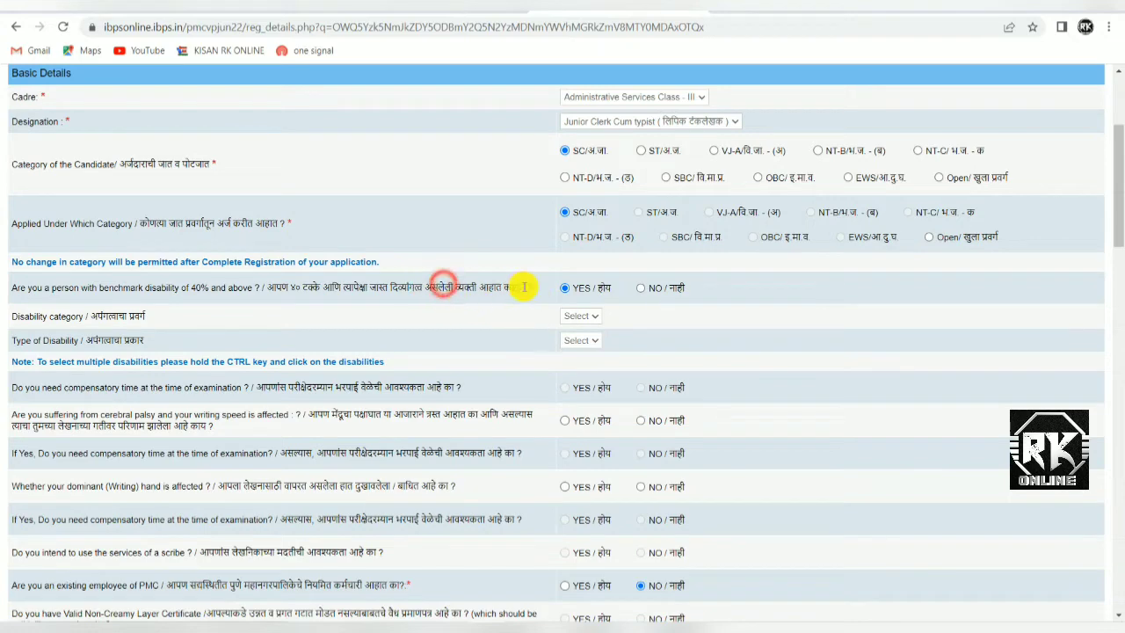
click(643, 291)
- Try to answer the questions on compensatory time, cerebral palsy and an affected dominant writing hand
scroll(616, 322, down, 1)
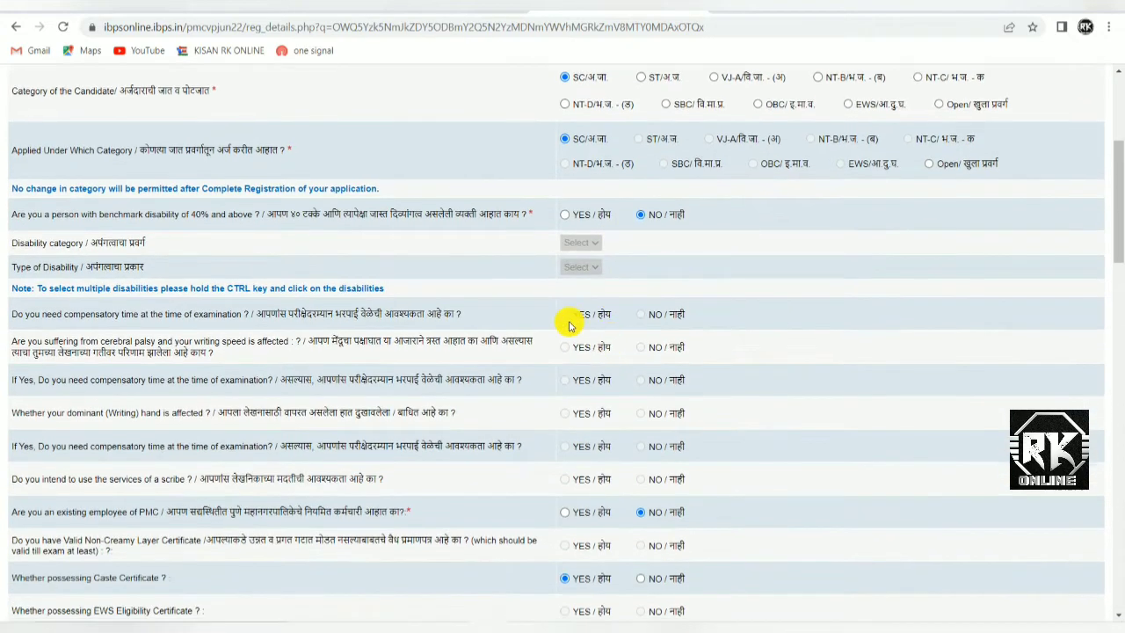
click(562, 332)
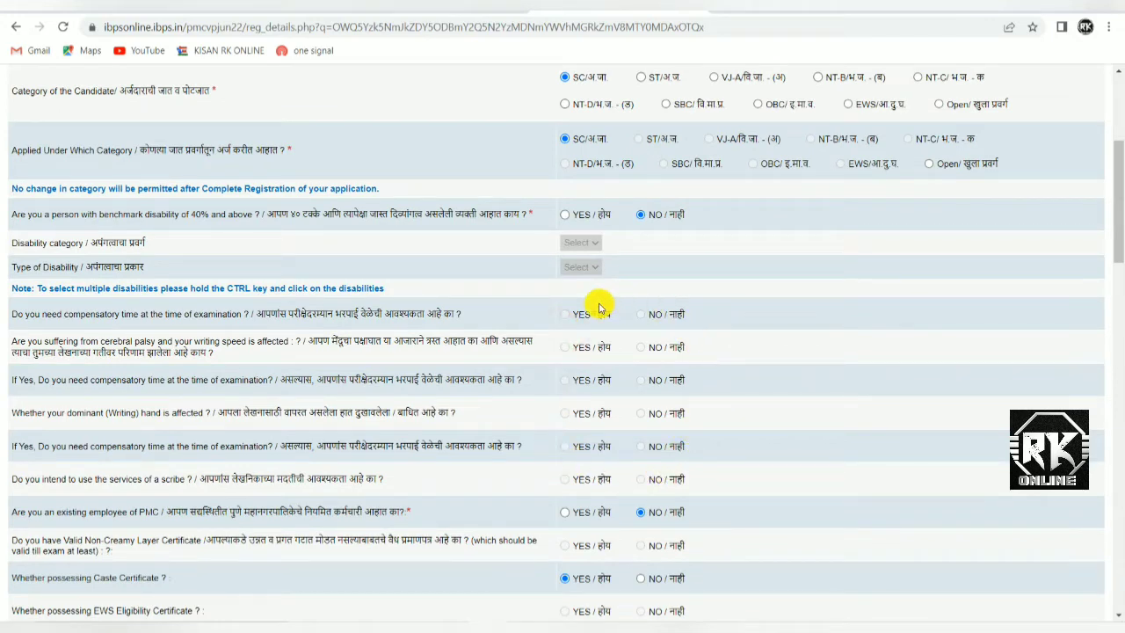
click(642, 412)
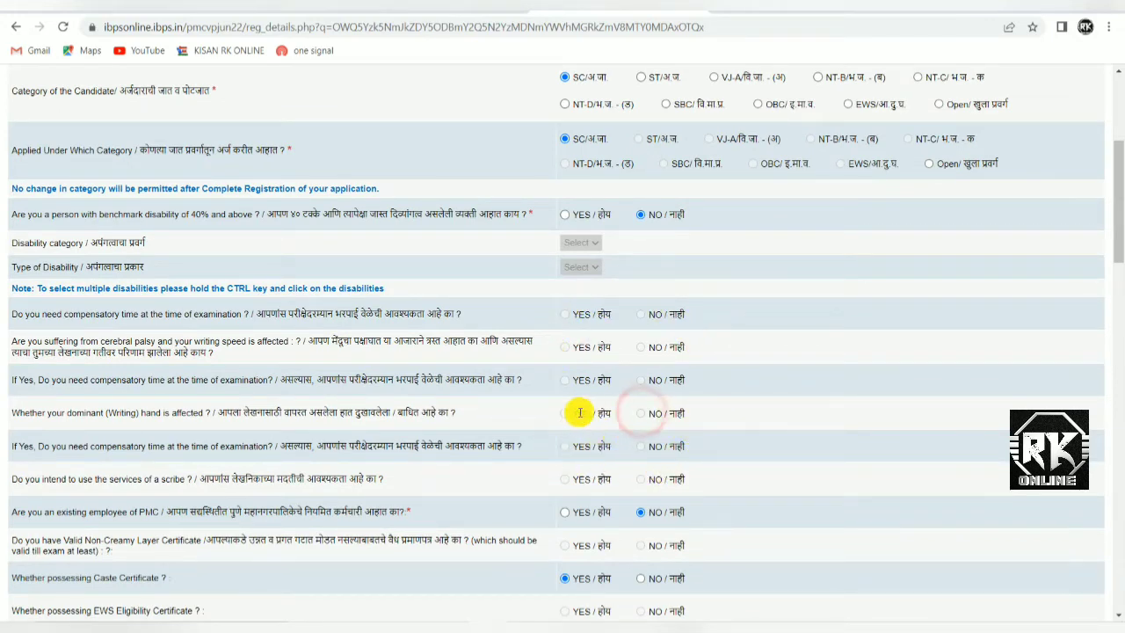
click(564, 412)
click(569, 363)
click(564, 345)
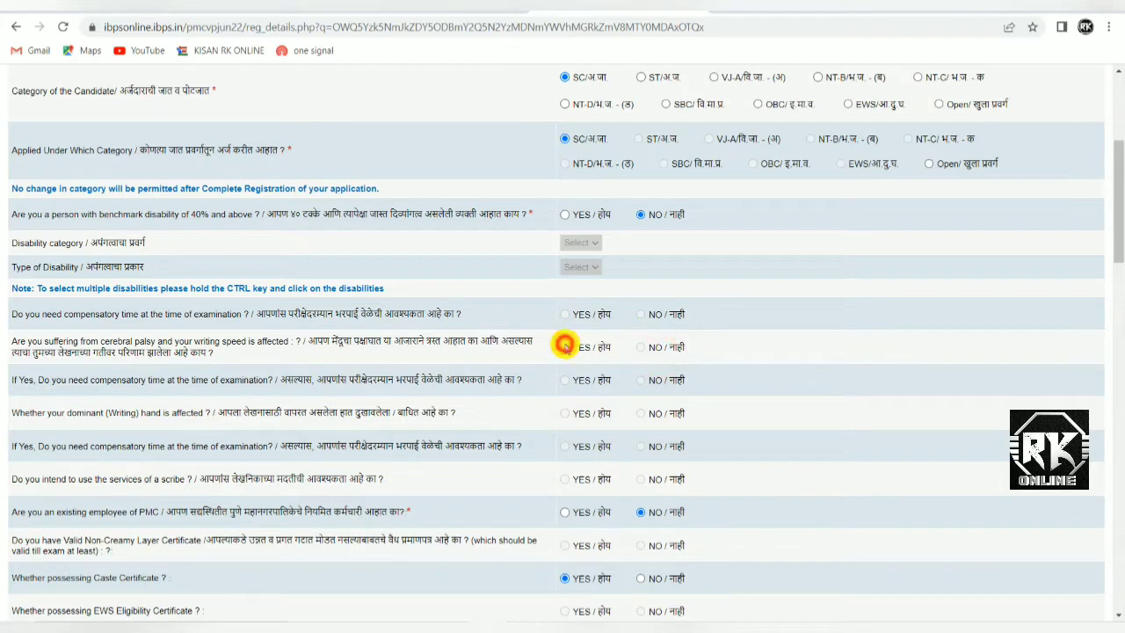
click(563, 313)
click(646, 316)
- Answer No to being an existing PMC employee, Yes to possessing a Caste Certificate and No to possessing a Caste Validity Certificate
scroll(647, 318, down, 2)
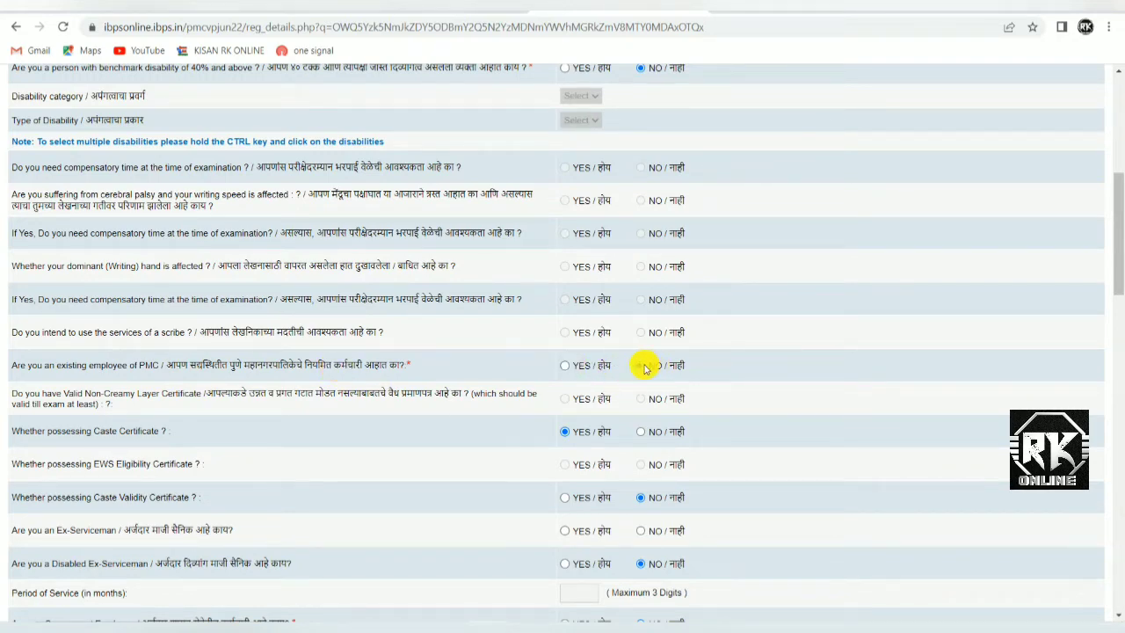
click(641, 365)
scroll(644, 368, down, 3)
click(114, 284)
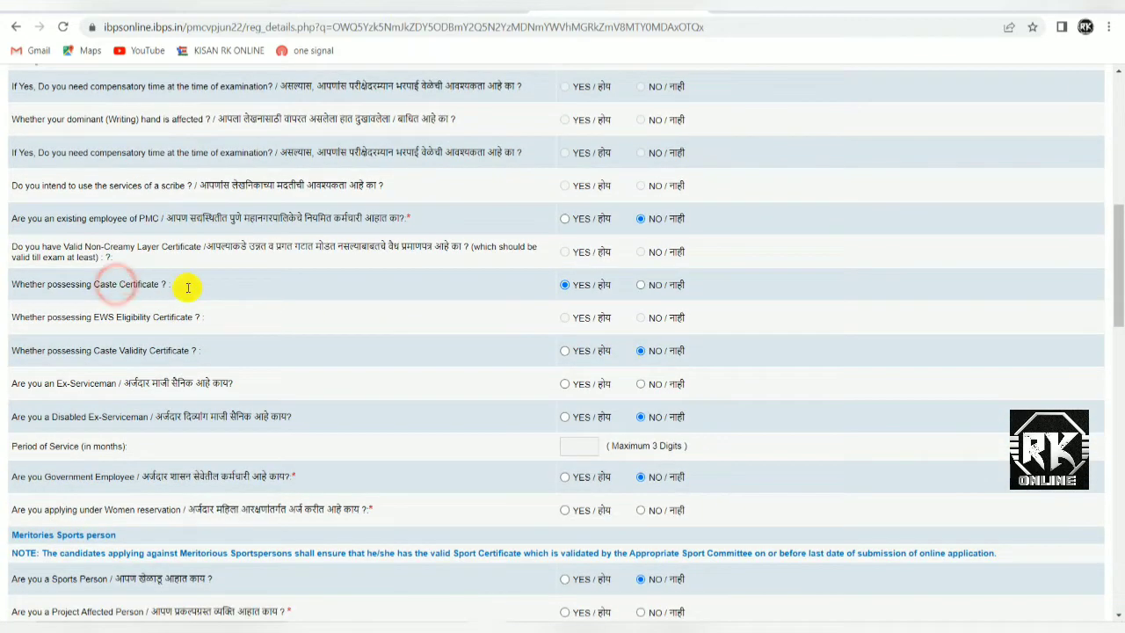
click(564, 284)
scroll(564, 287, down, 2)
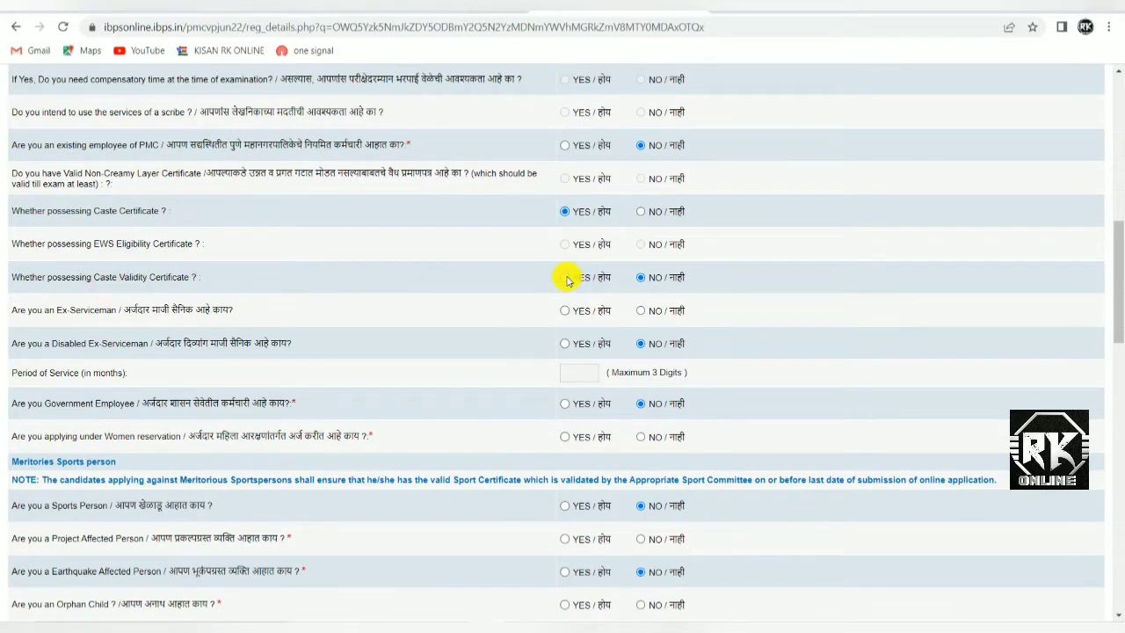
click(644, 278)
- Answer Yes to the question about being a domicile of Maharashtra
scroll(642, 274, down, 2)
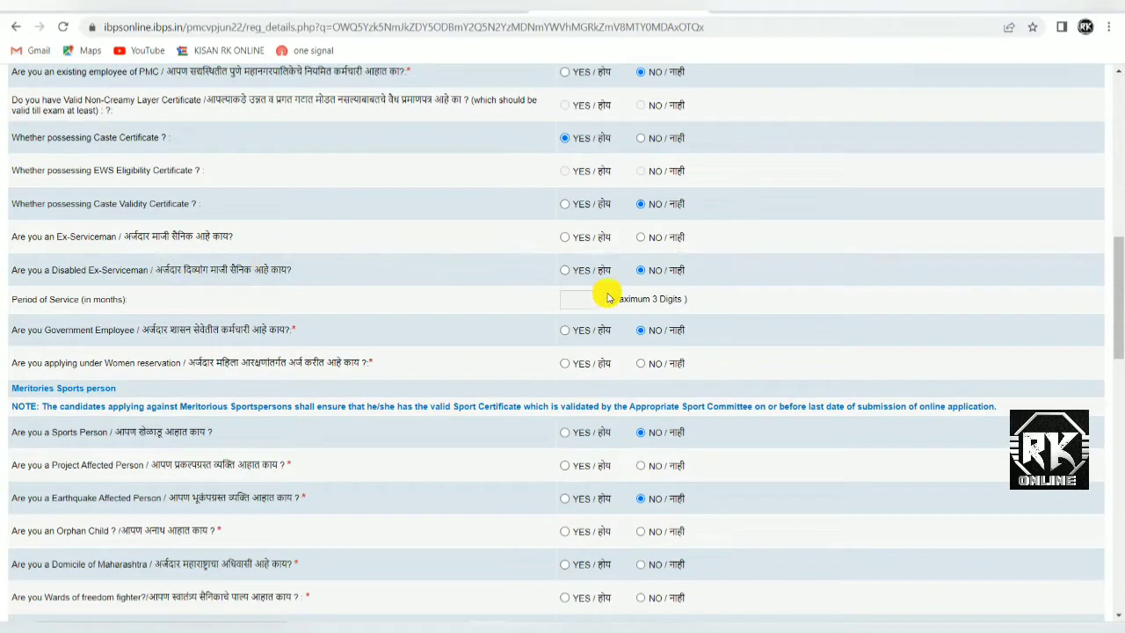
scroll(653, 280, down, 2)
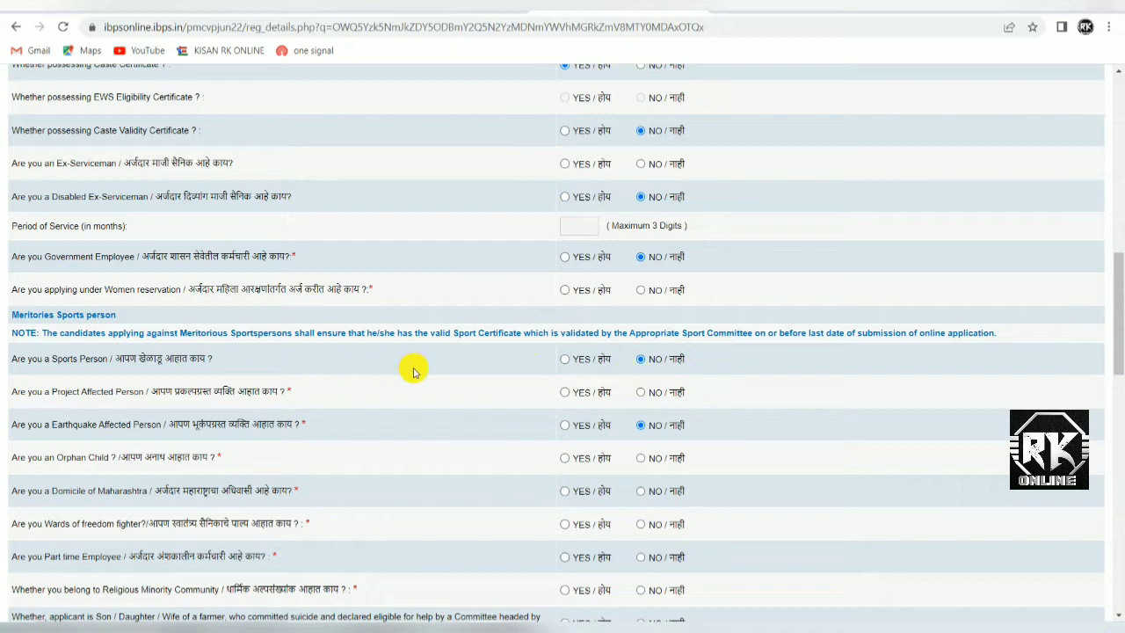
scroll(624, 370, down, 1)
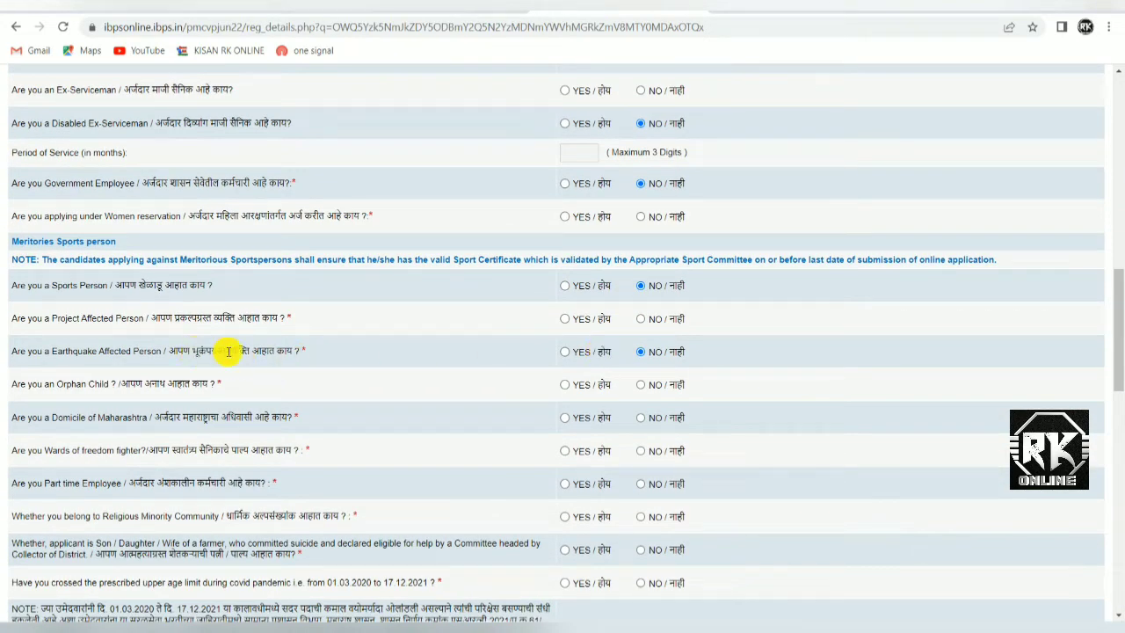
scroll(656, 348, down, 1)
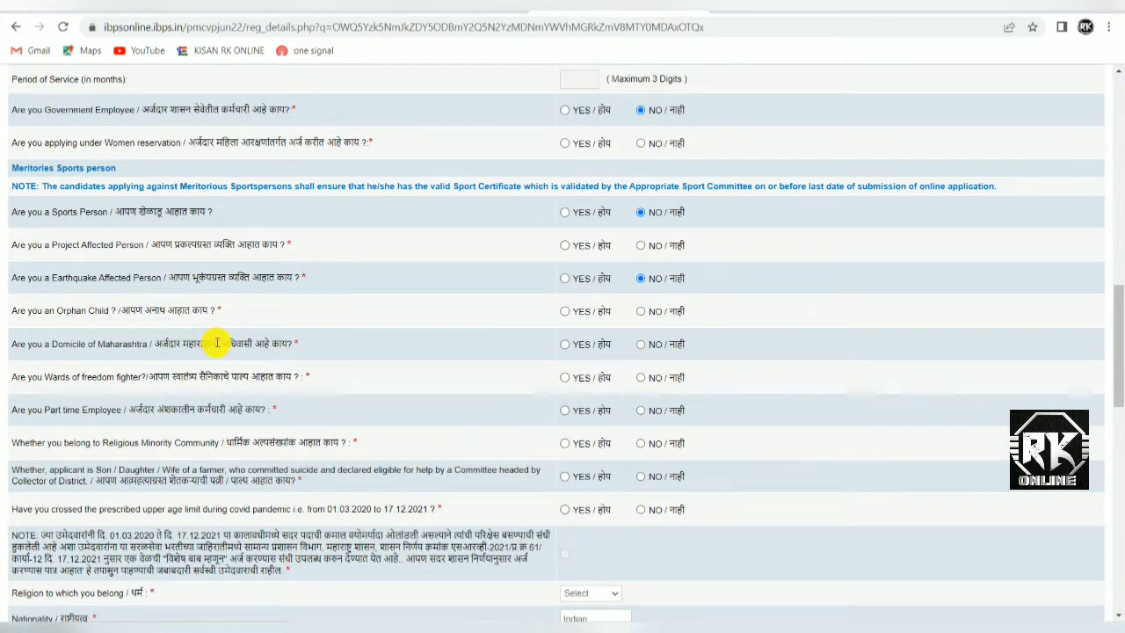
click(565, 344)
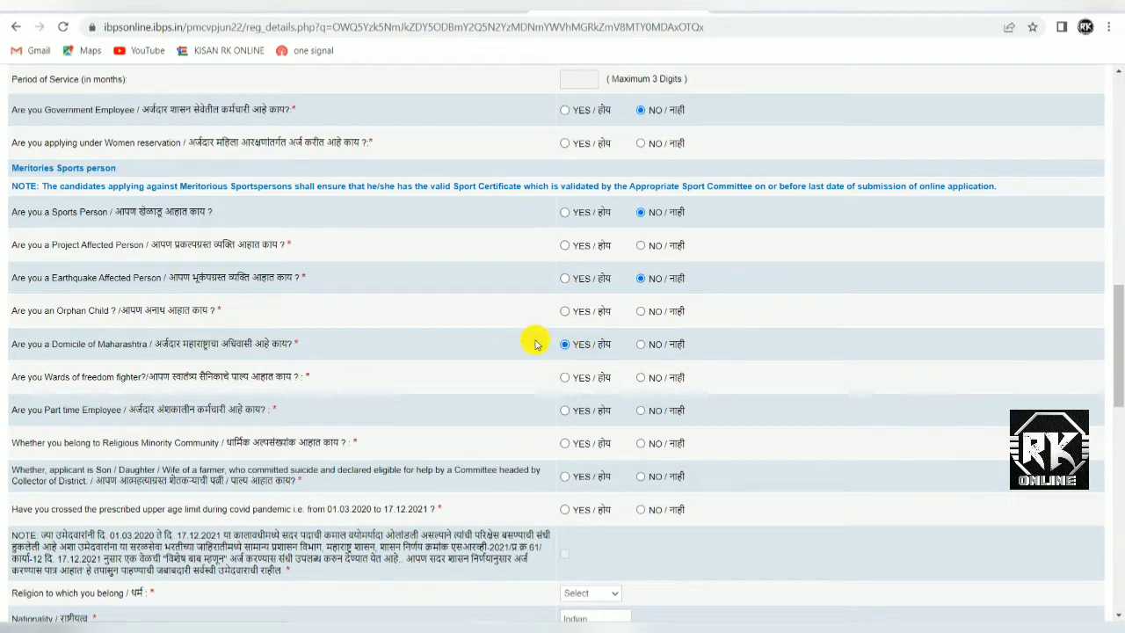
- Answer No to the ward of freedom fighter, part-time employee, religious minority community and farmer-suicide family questions
scroll(573, 346, down, 1)
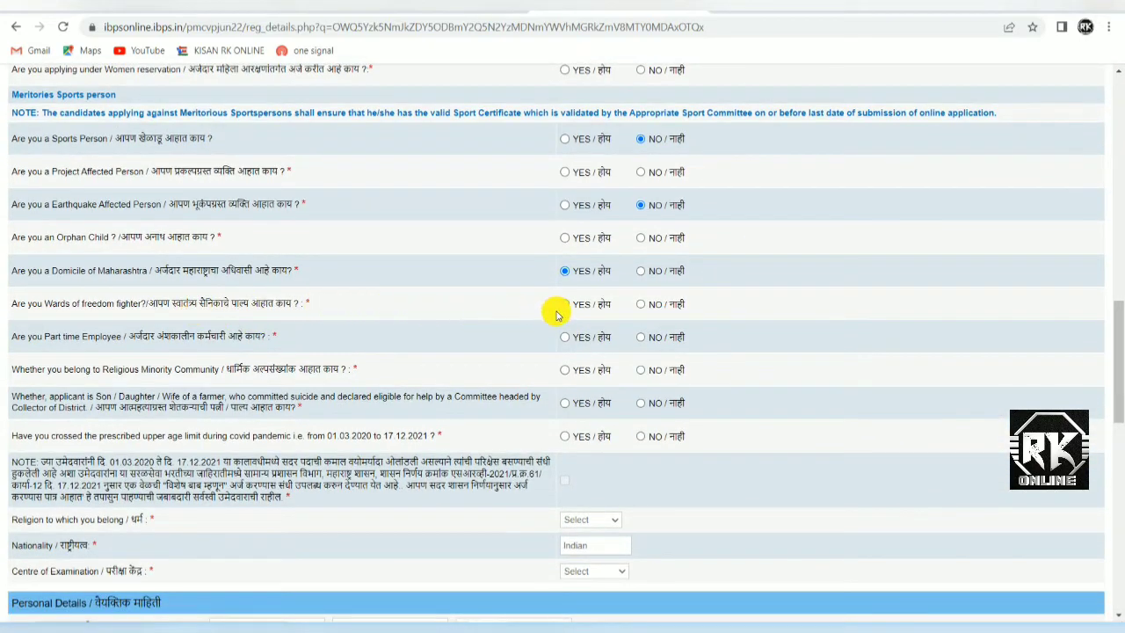
click(638, 305)
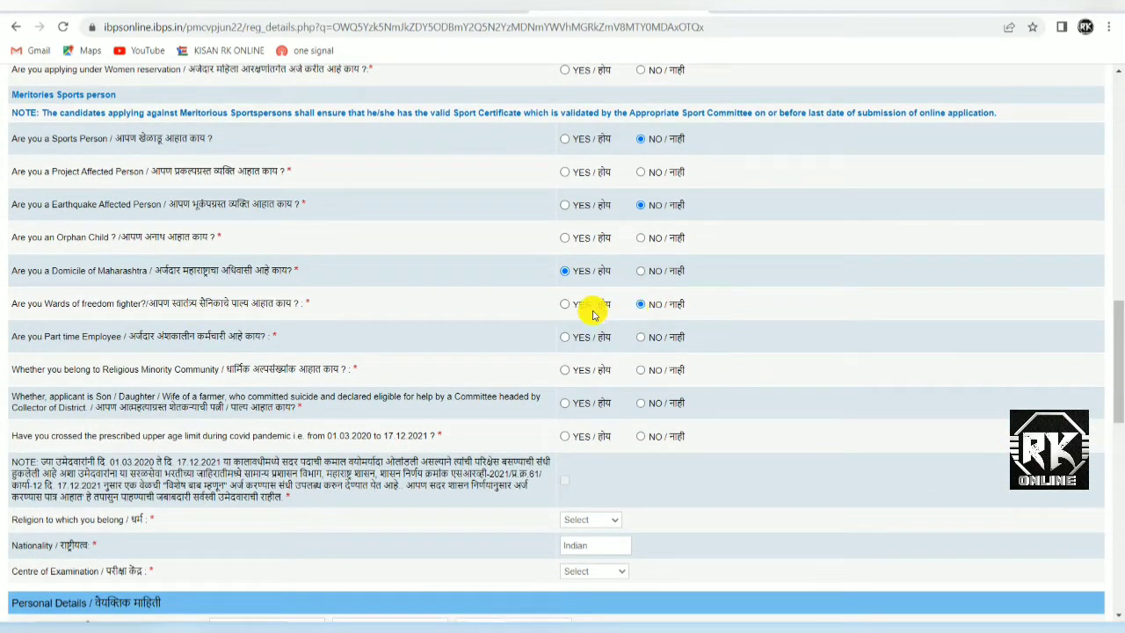
click(642, 339)
scroll(637, 342, down, 1)
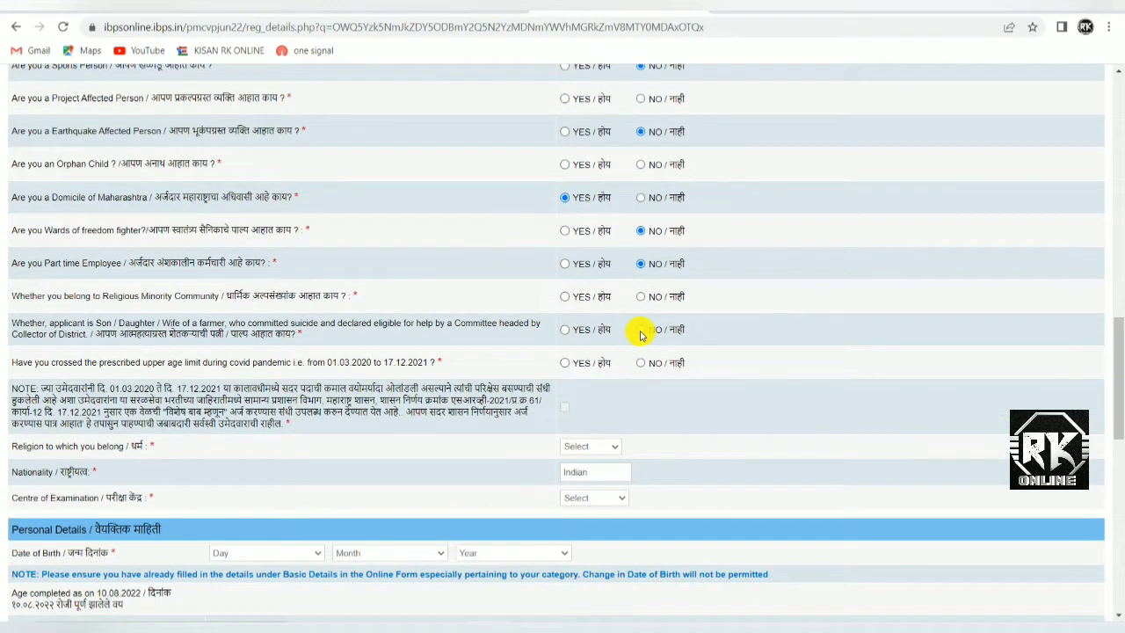
click(651, 332)
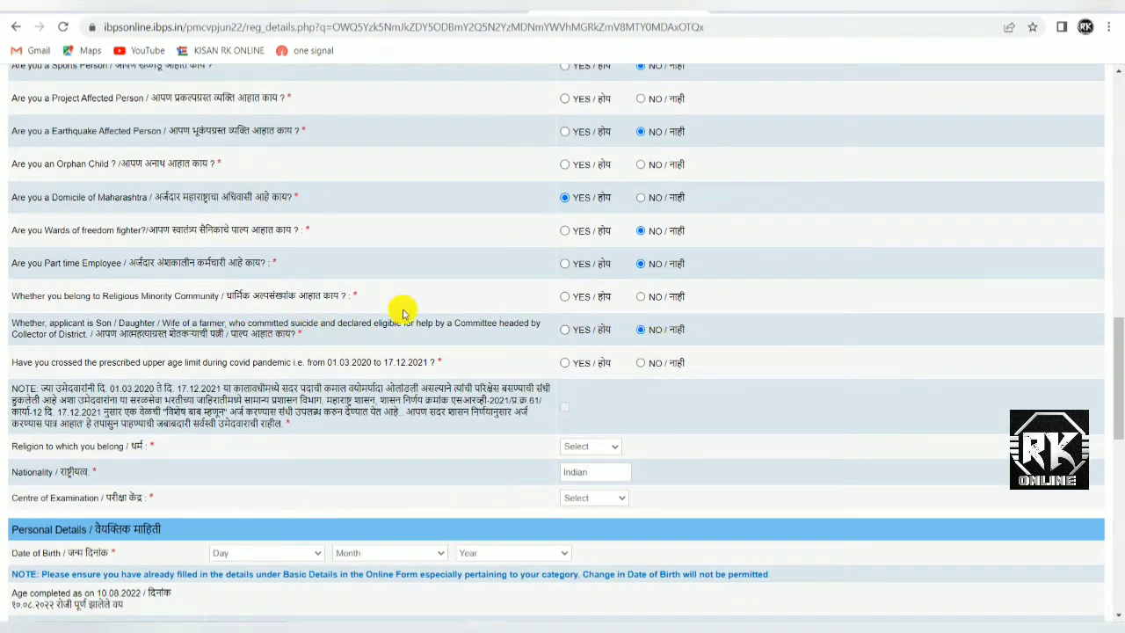
click(642, 297)
- Answer No to having crossed the prescribed upper age limit during the covid pandemic
scroll(615, 307, down, 1)
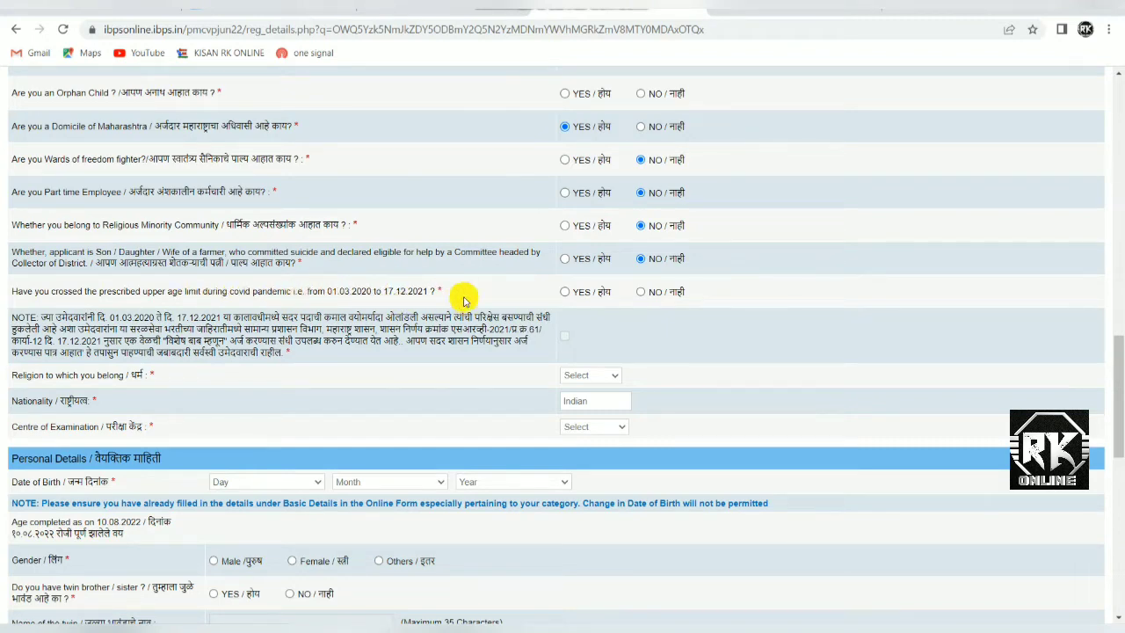
click(566, 291)
click(641, 292)
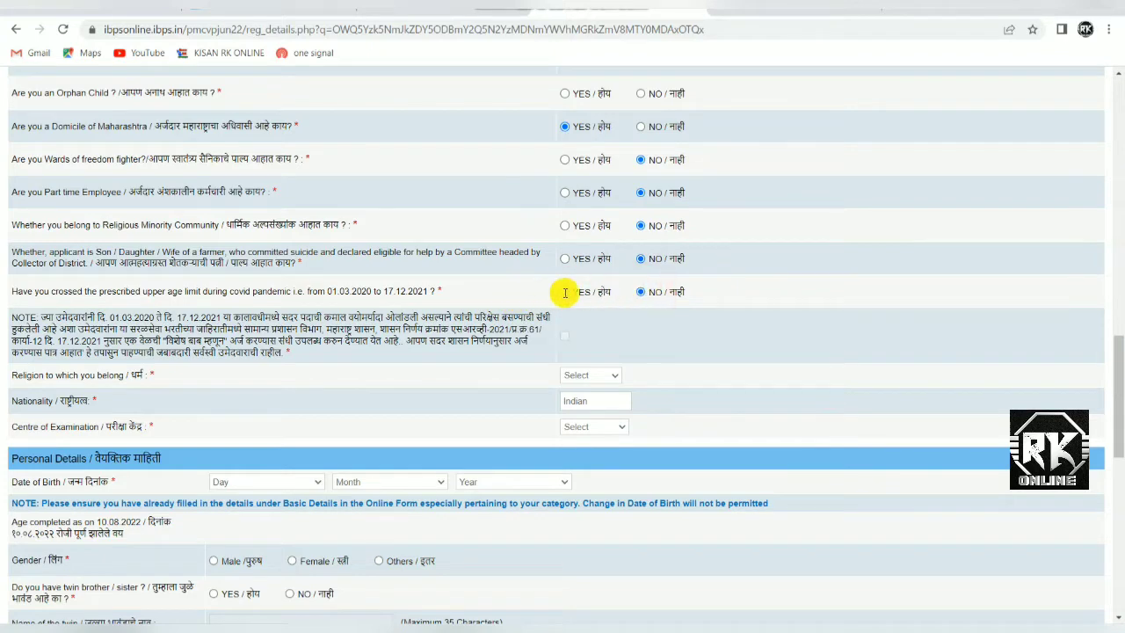
- Set the candidate's religion to Buddhist and the centre of examination to Amravati
scroll(646, 296, down, 1)
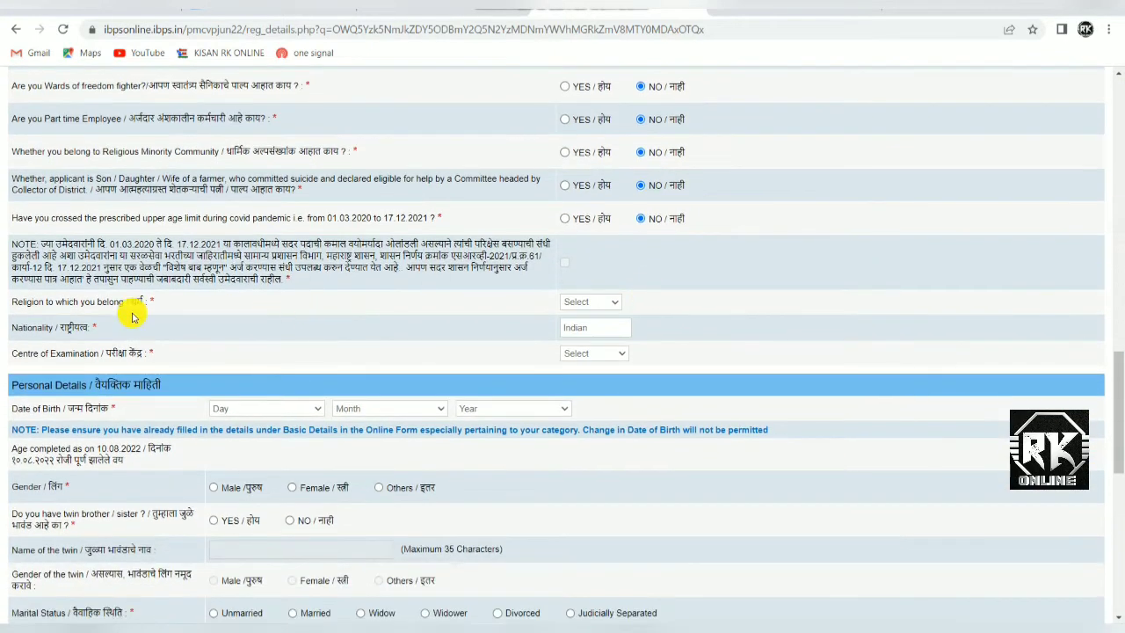
click(583, 308)
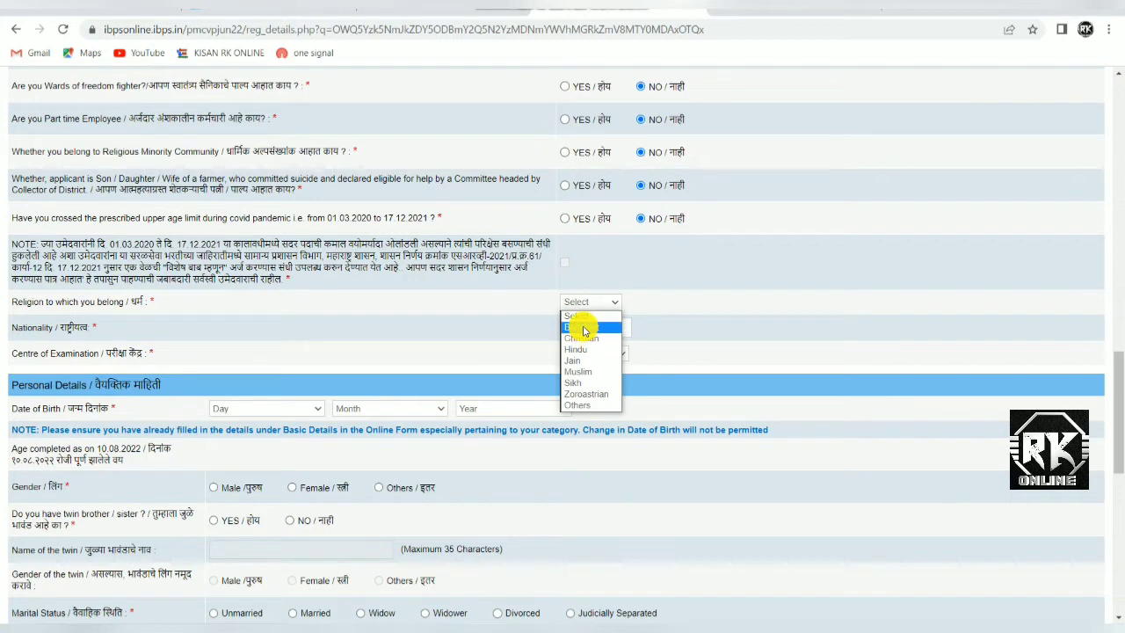
click(584, 326)
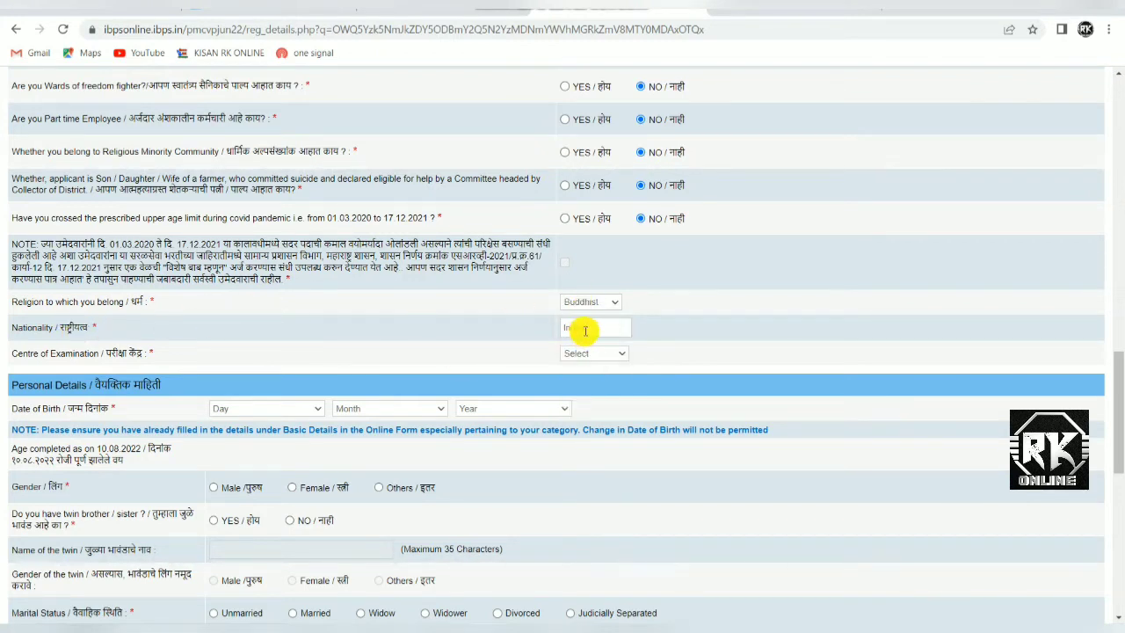
click(590, 327)
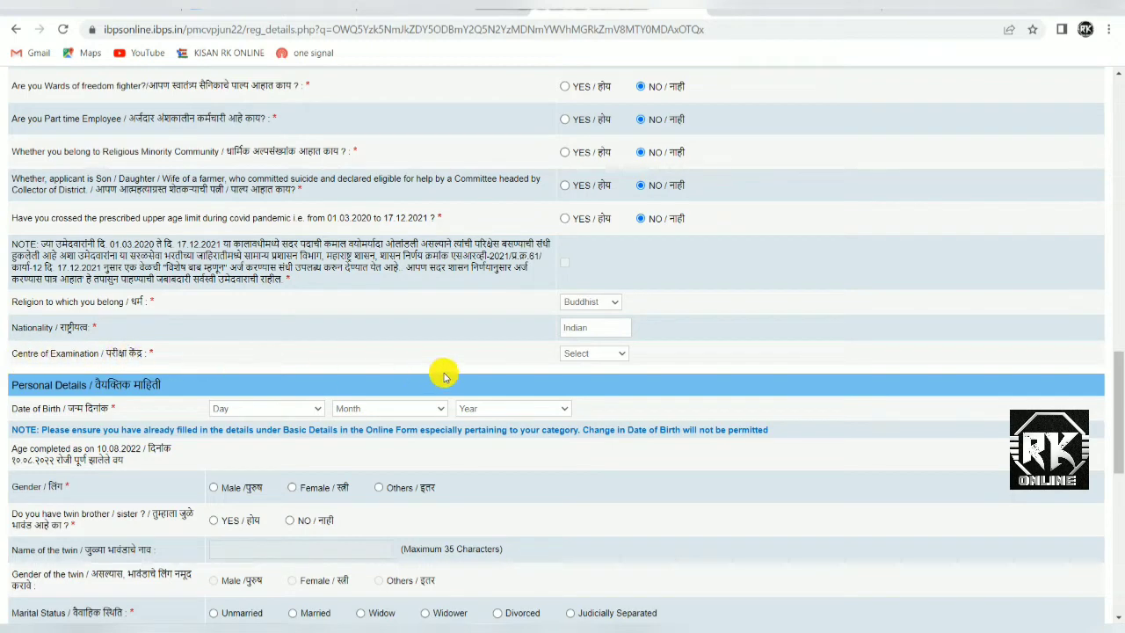
click(567, 356)
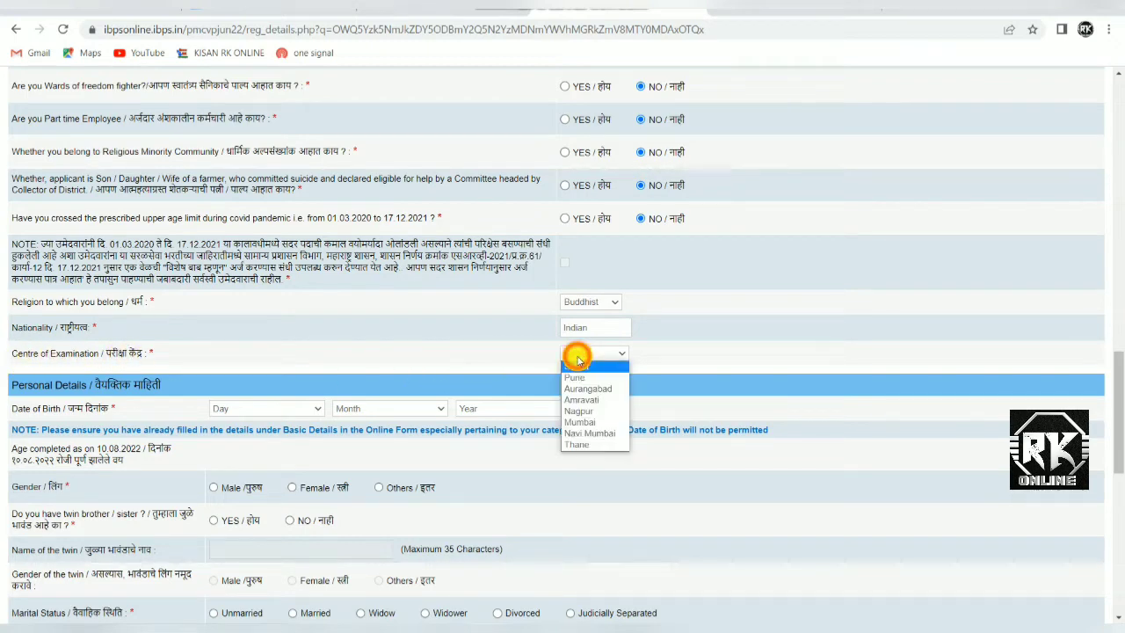
click(581, 401)
- Enter the day, month and year of the candidate's date of birth in the personal details
scroll(440, 387, down, 2)
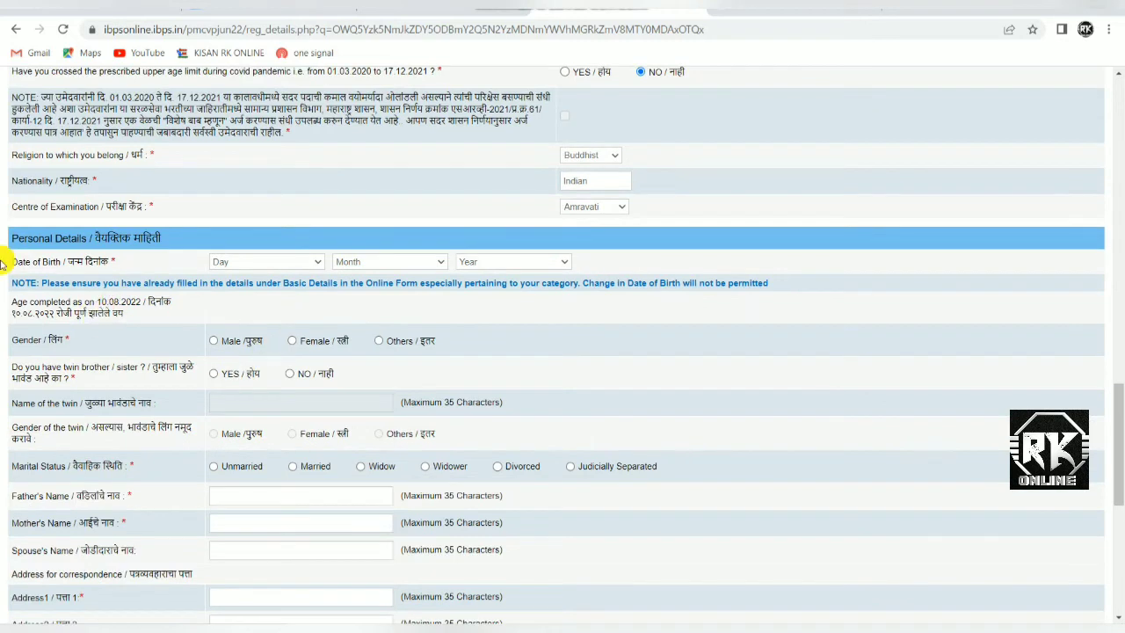
click(275, 264)
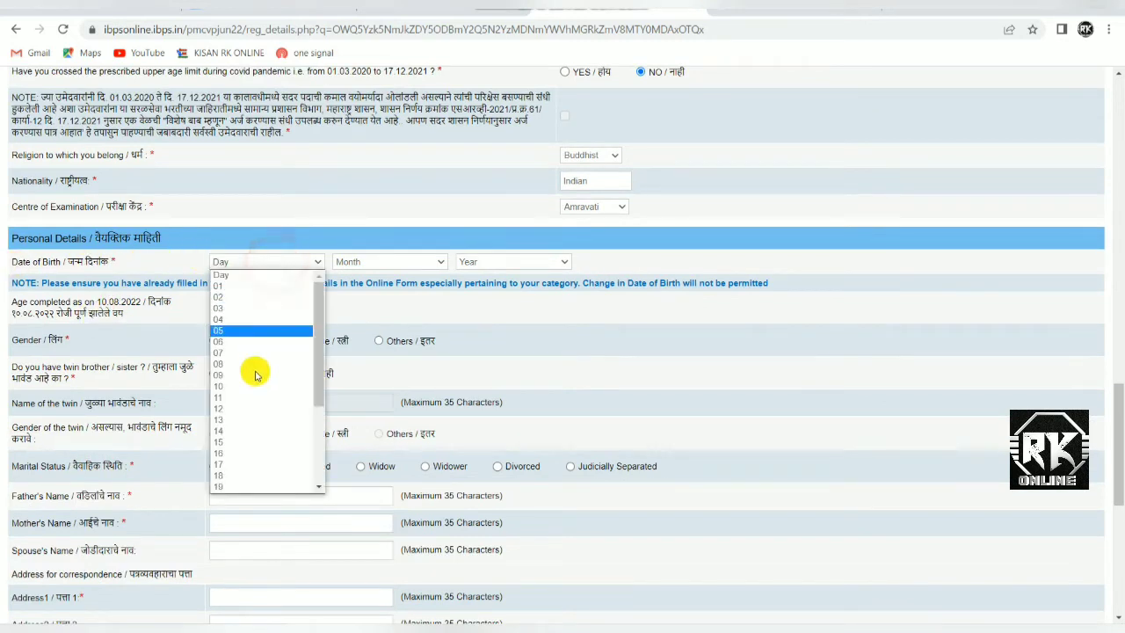
scroll(257, 371, down, 3)
click(233, 365)
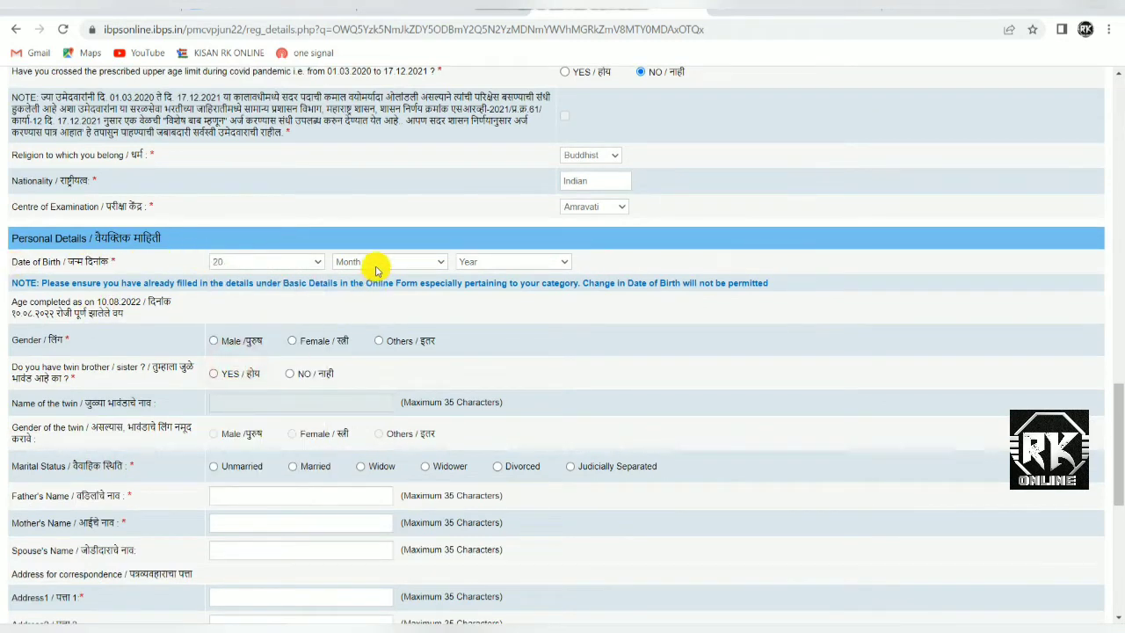
click(372, 262)
click(382, 341)
click(501, 262)
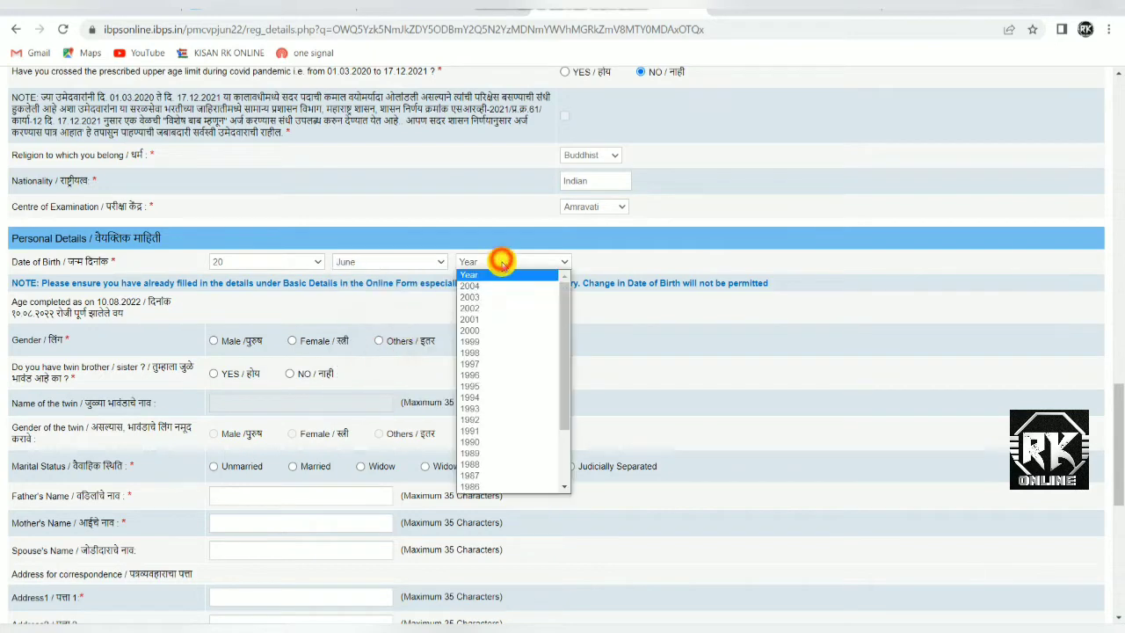
click(486, 355)
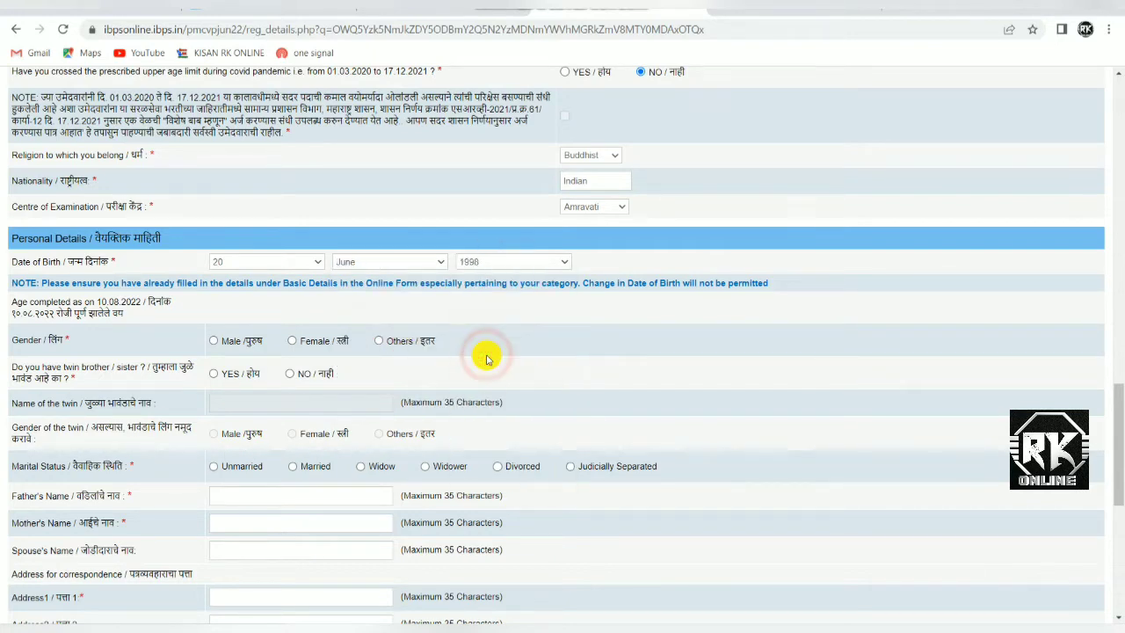
- Set the gender to Male, answer No to having a twin, and set the marital status to Unmarried
scroll(239, 301, down, 1)
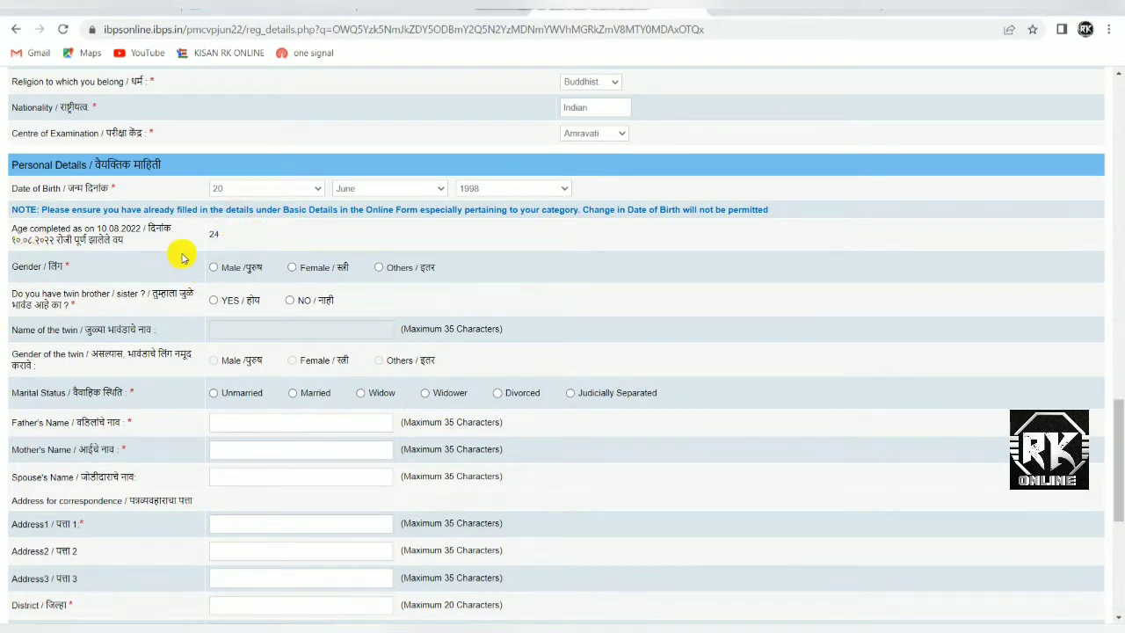
click(214, 267)
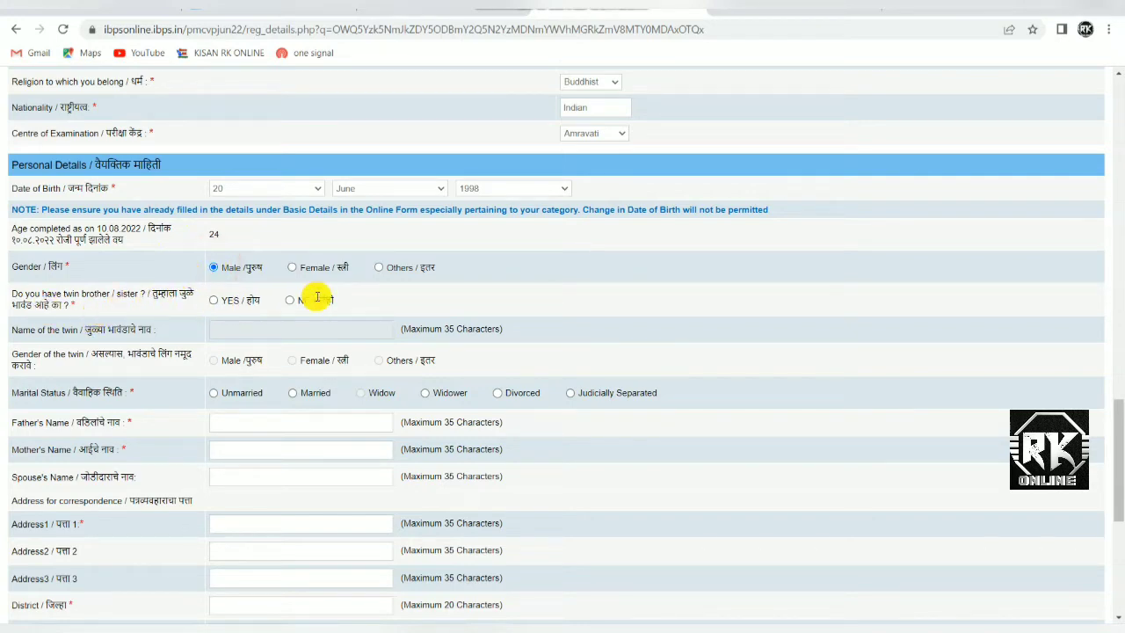
click(291, 301)
scroll(272, 298, down, 1)
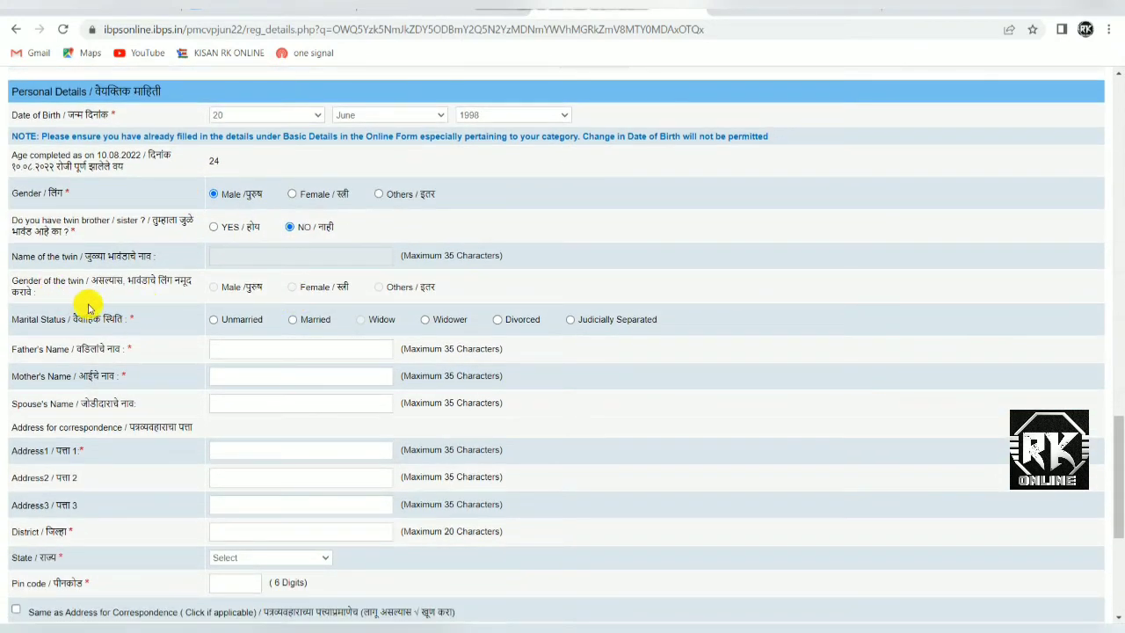
click(215, 321)
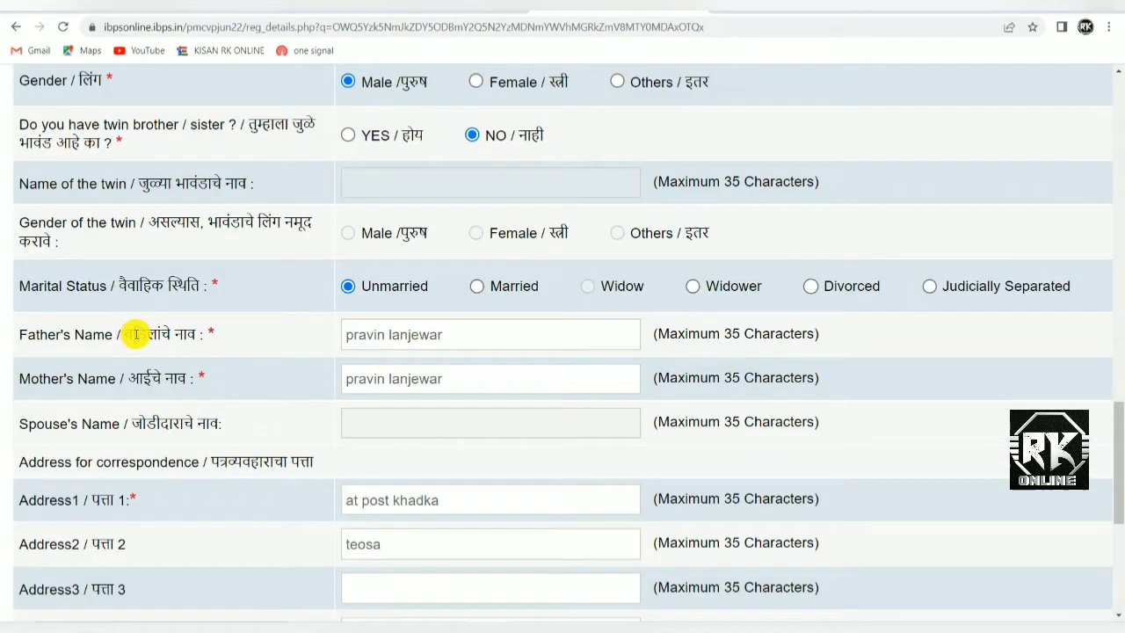
- Replace the entry for the mother's name with the mother's own name in the personal details
triple_click(384, 377)
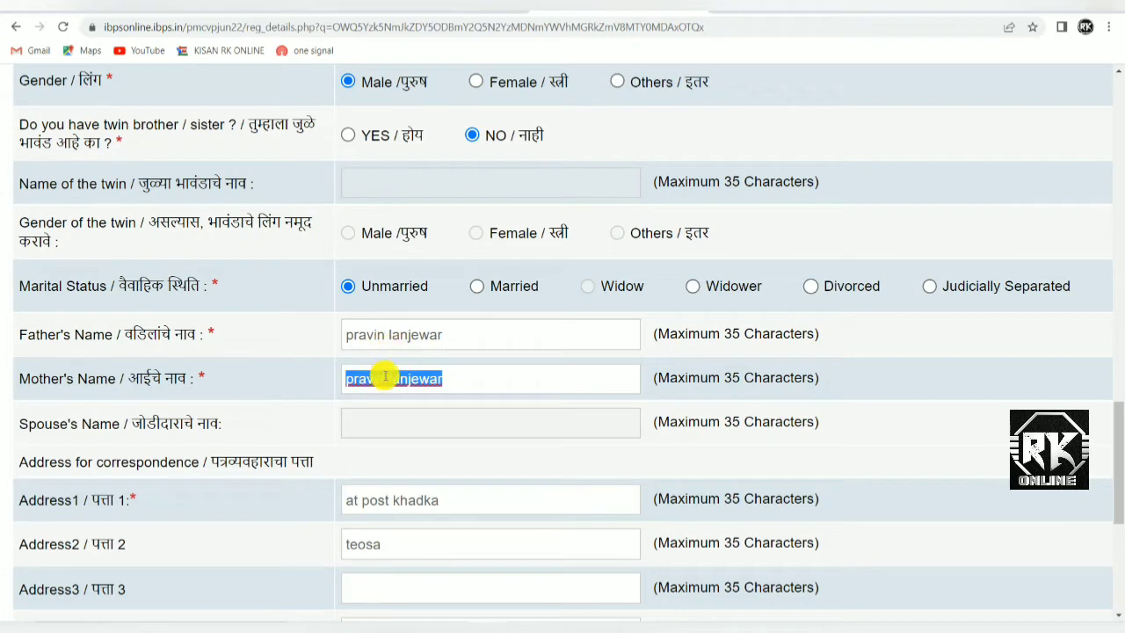
text(mala)
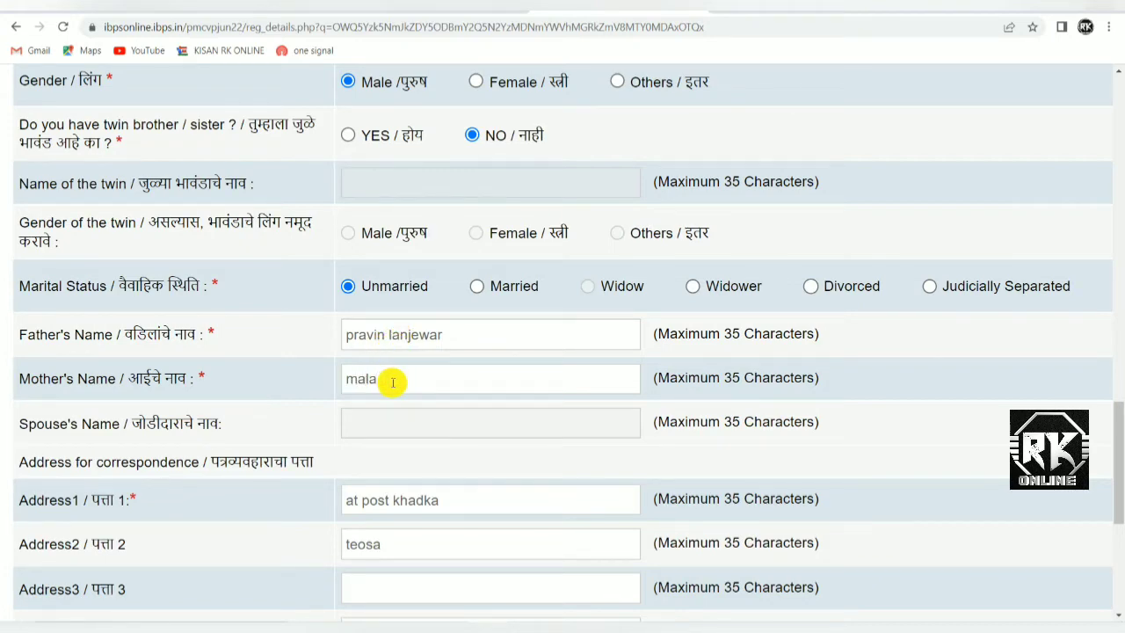
- Review the address for correspondence, checking the address lines, district, state and pin code
scroll(393, 381, down, 2)
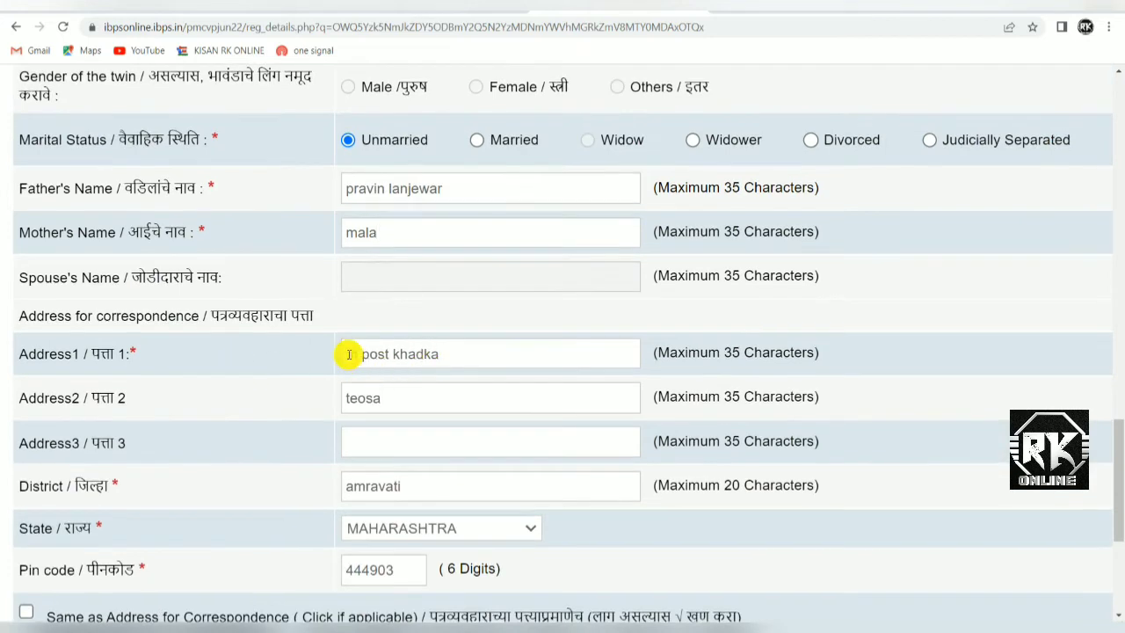
drag(349, 354, 407, 395)
click(401, 396)
scroll(404, 402, down, 1)
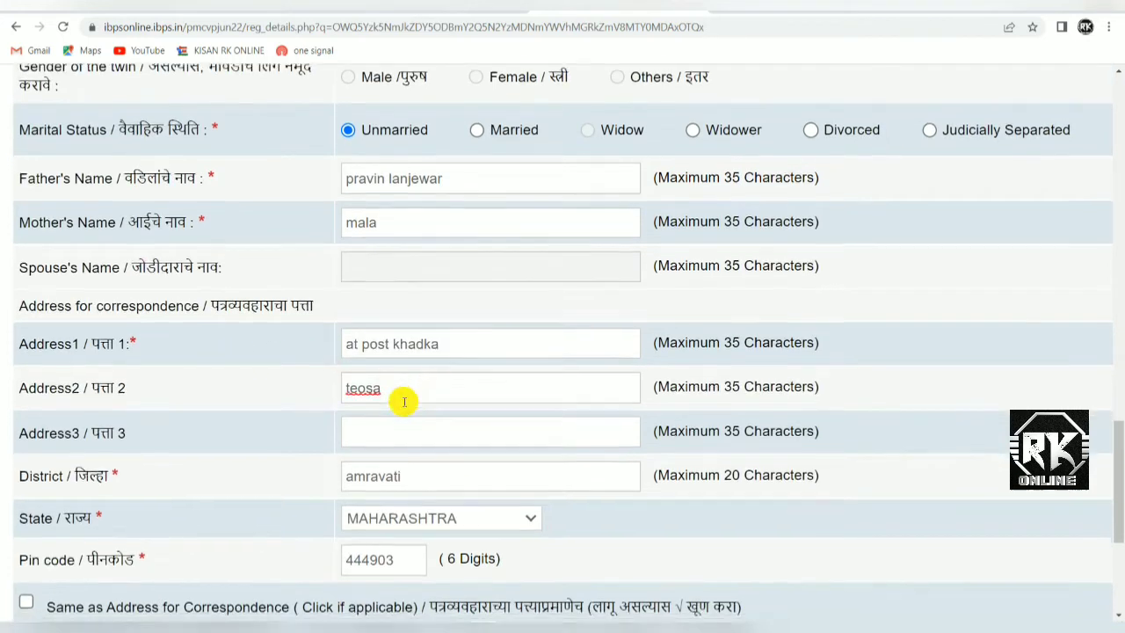
scroll(404, 401, down, 1)
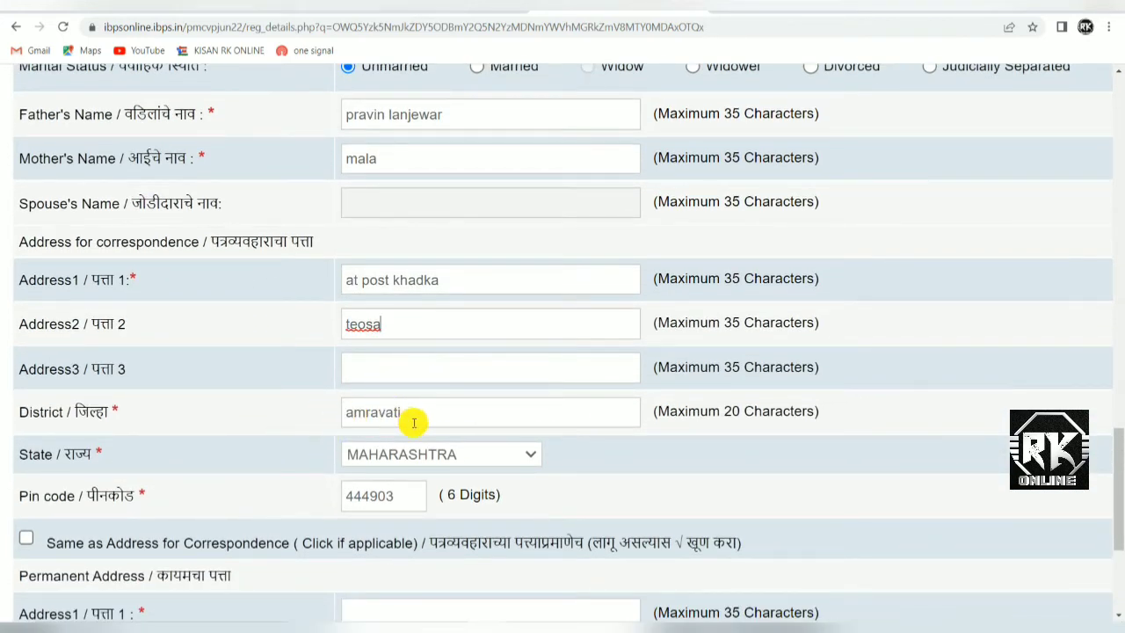
scroll(414, 423, down, 1)
click(472, 382)
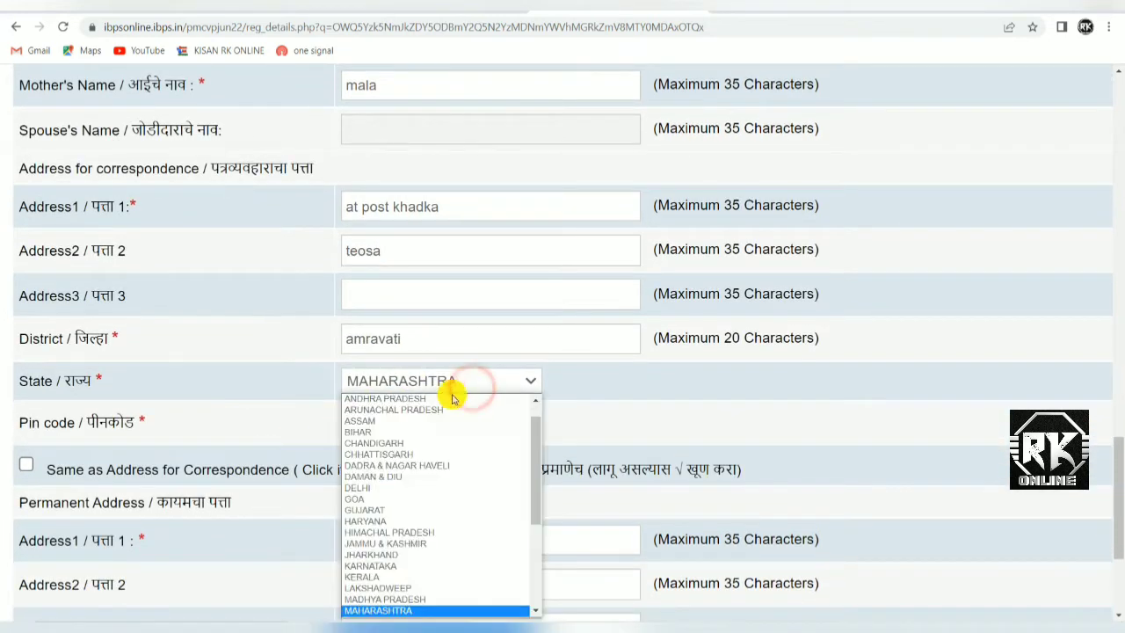
click(545, 385)
scroll(407, 440, down, 1)
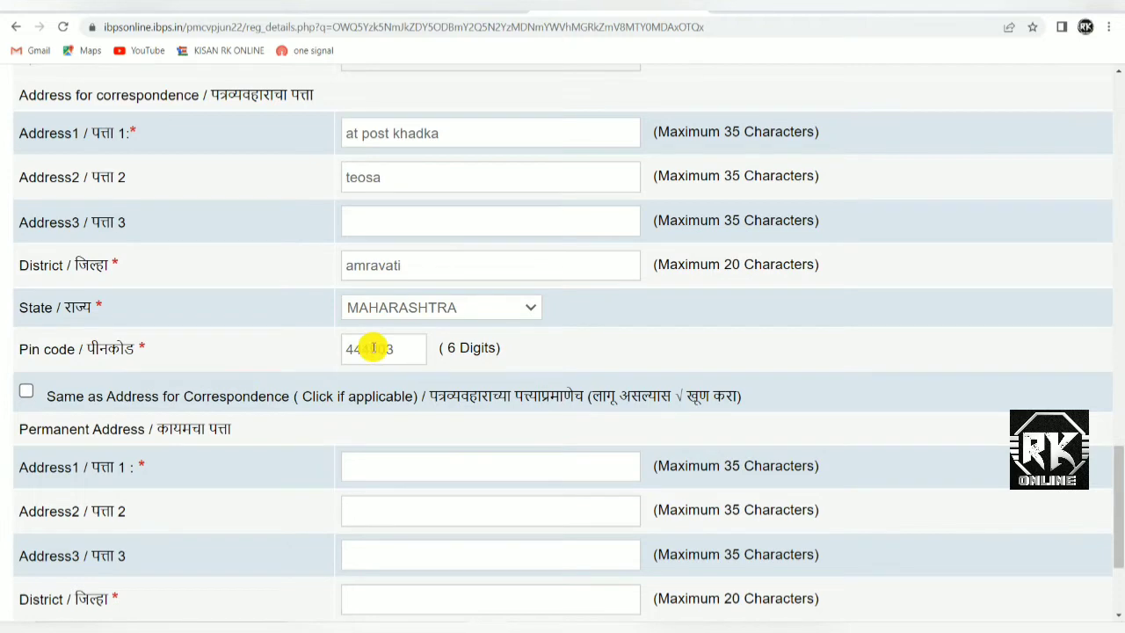
scroll(373, 348, down, 2)
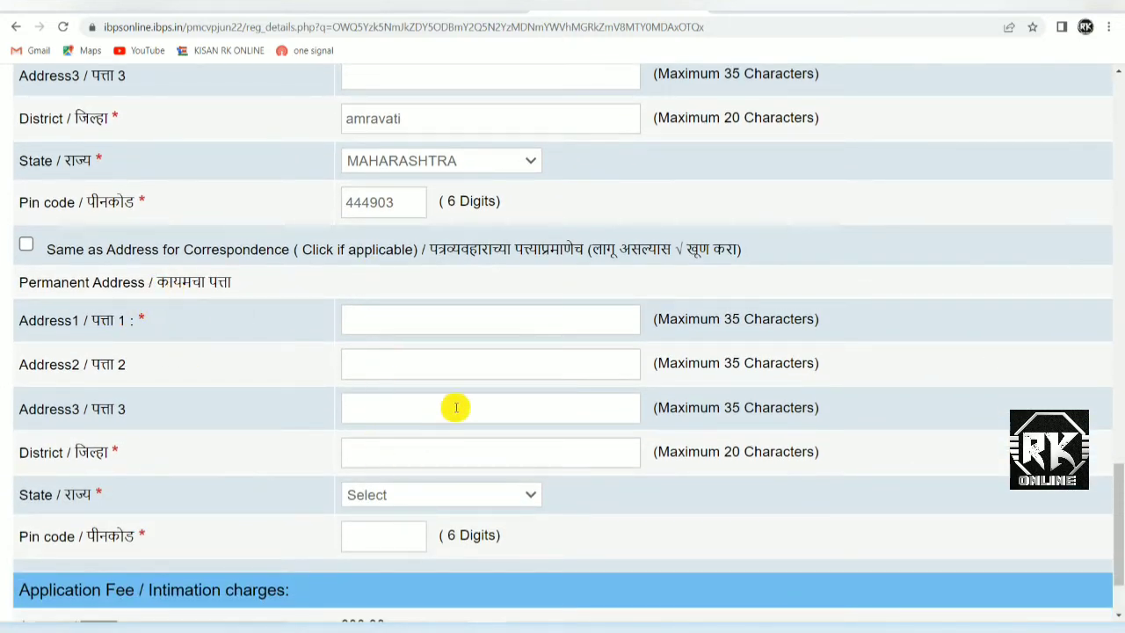
- Mark the permanent address as the same as the address for correspondence
scroll(422, 271, up, 3)
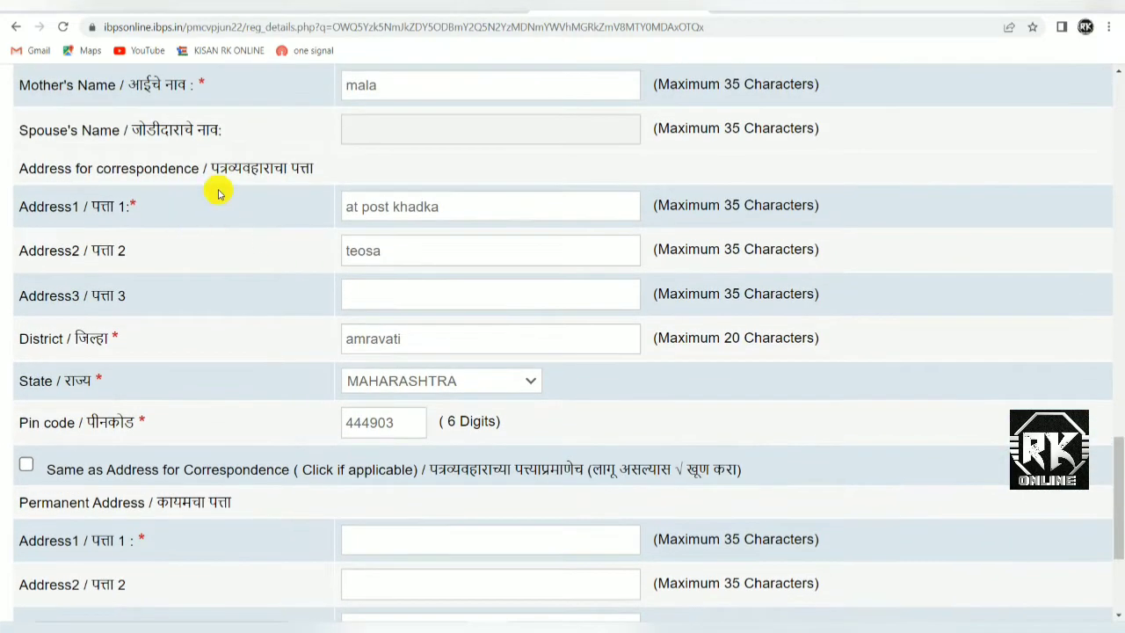
scroll(349, 238, down, 2)
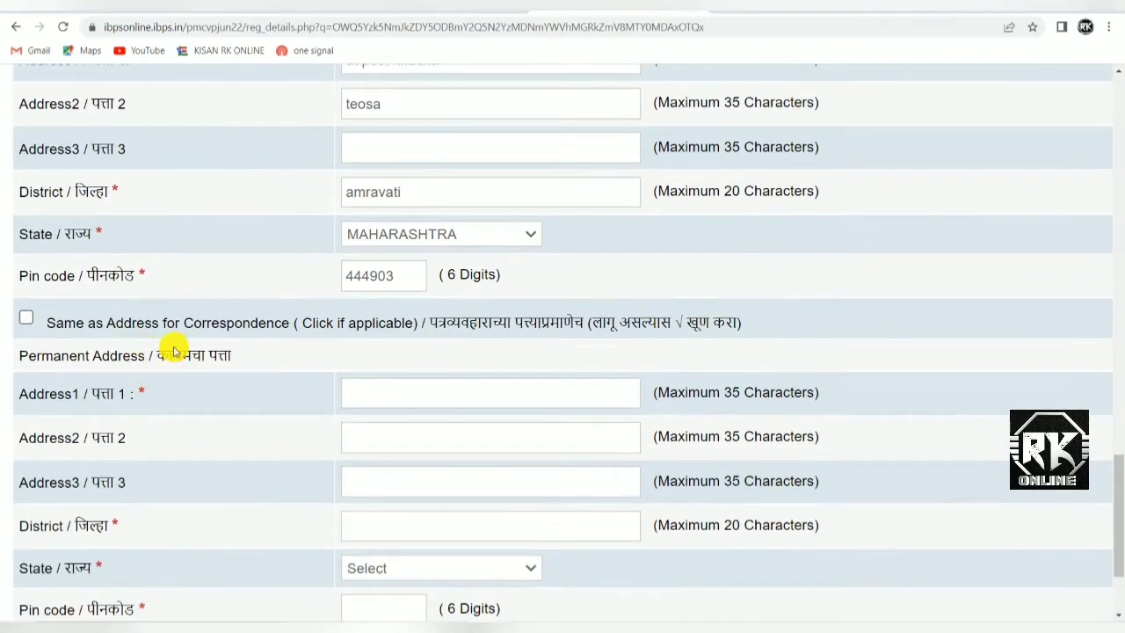
click(28, 320)
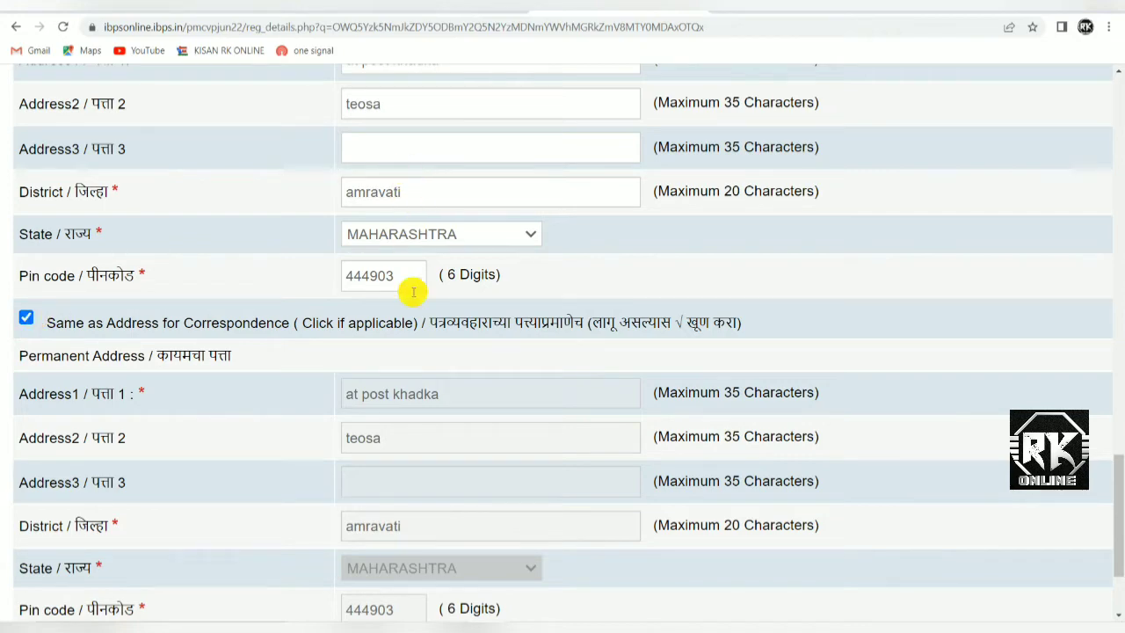
- Validate the completed personal and address details, then save them and continue to the educational qualification page
scroll(414, 369, down, 2)
scroll(396, 343, down, 1)
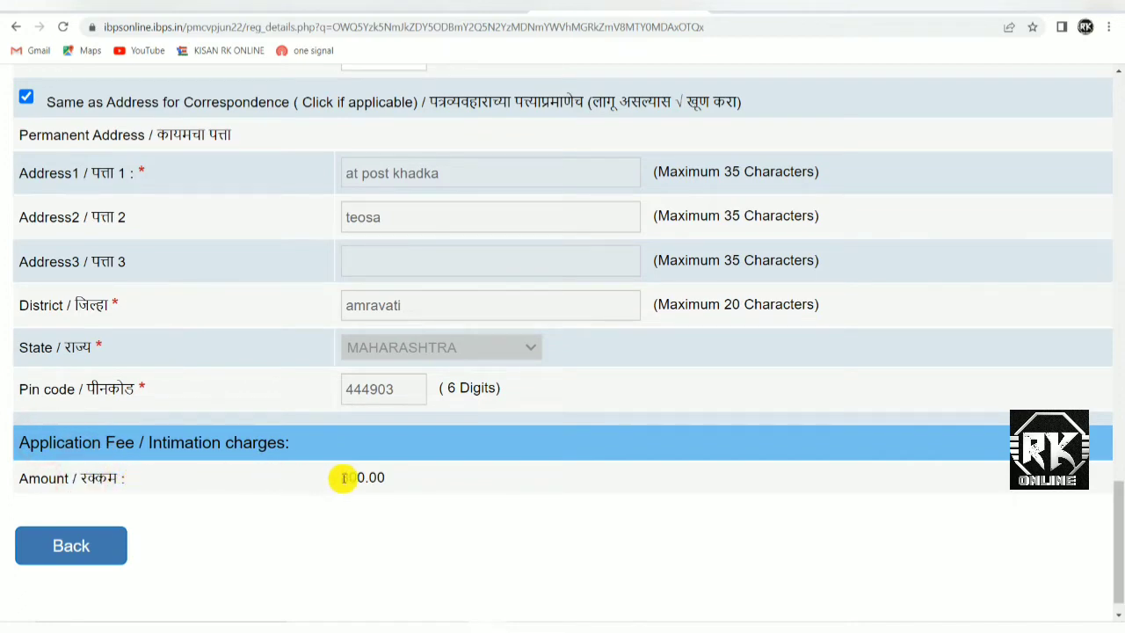
scroll(342, 477, down, 3)
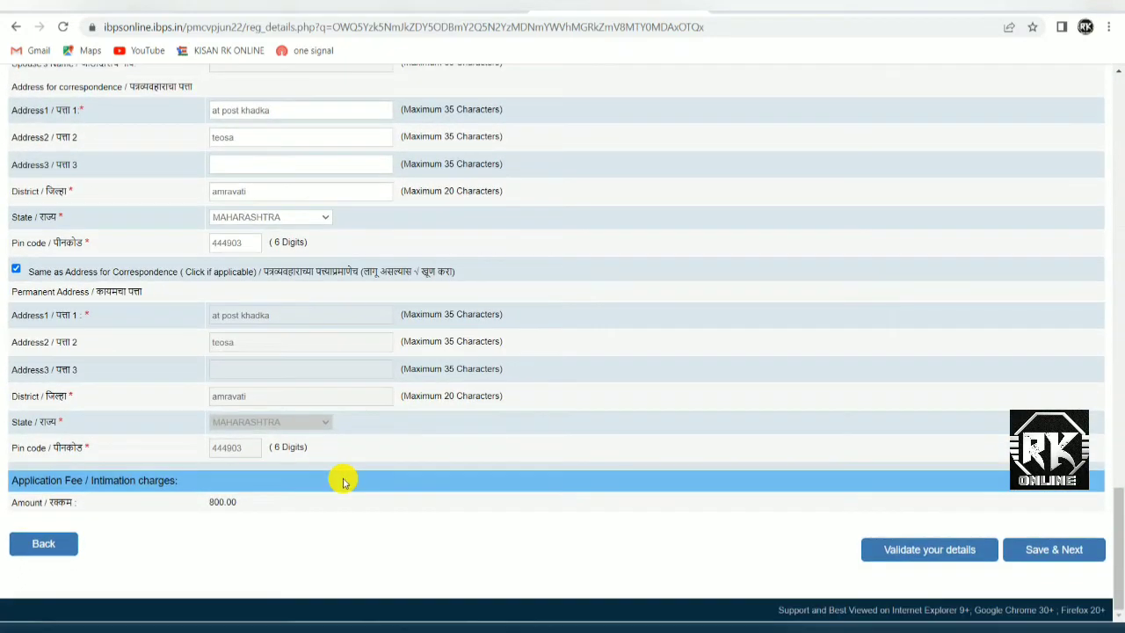
click(941, 559)
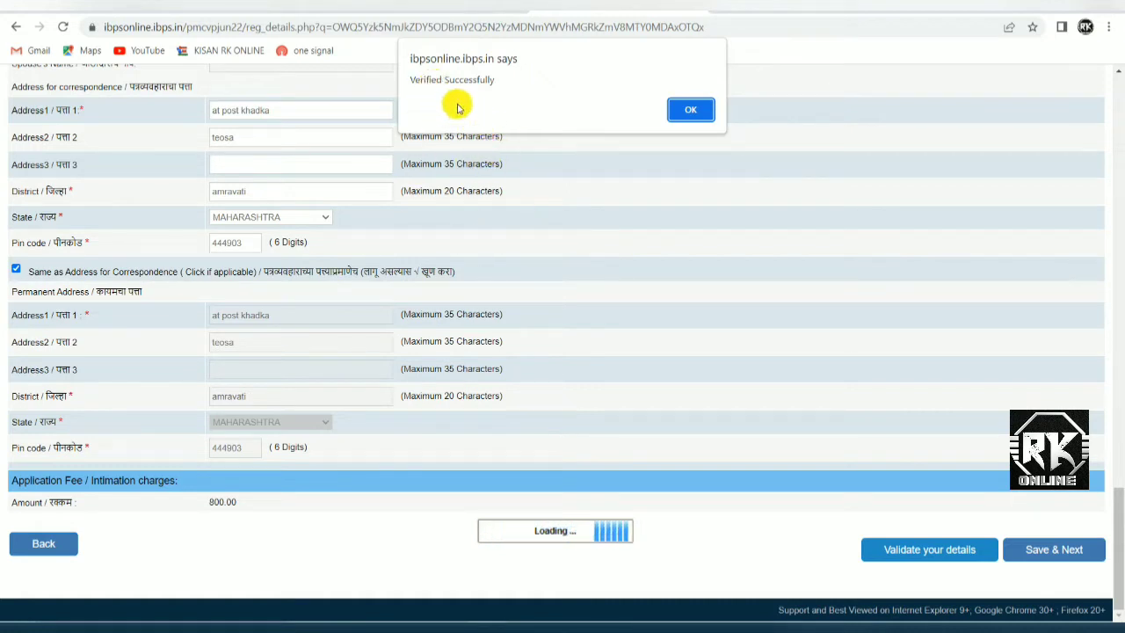
click(697, 112)
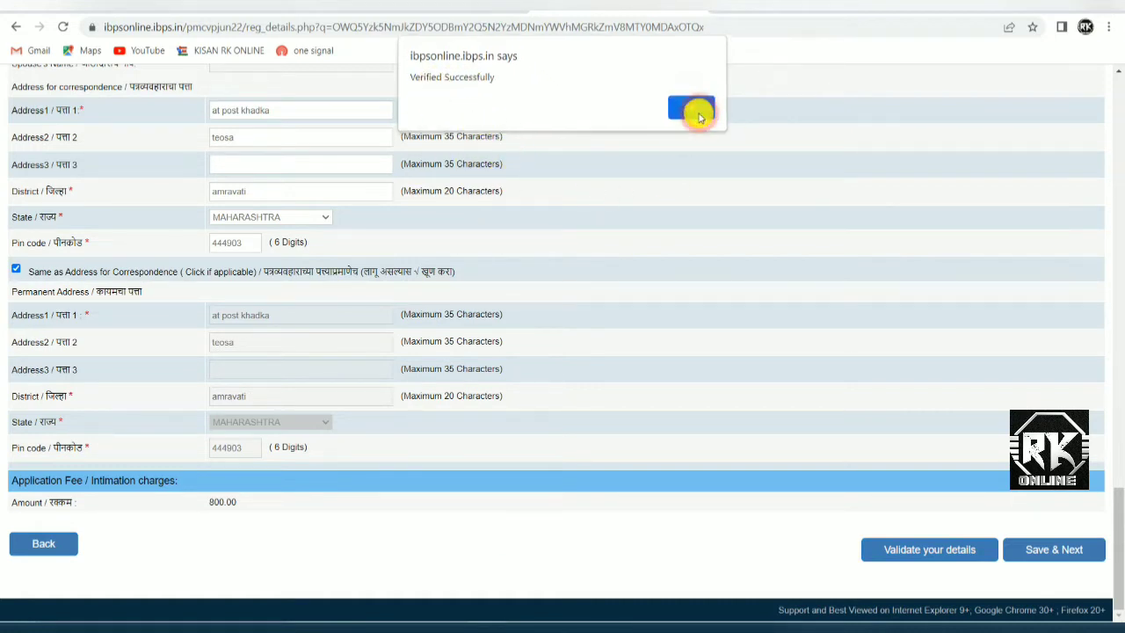
click(1049, 550)
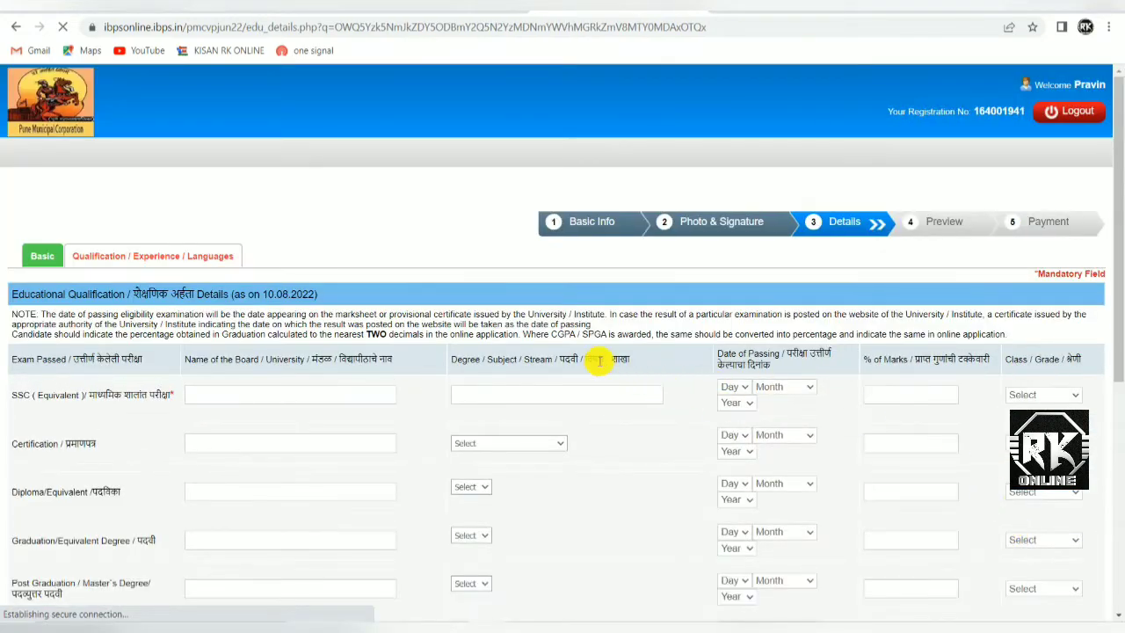
- Set the board name of the SSC qualification to "maharastra"
scroll(562, 357, down, 2)
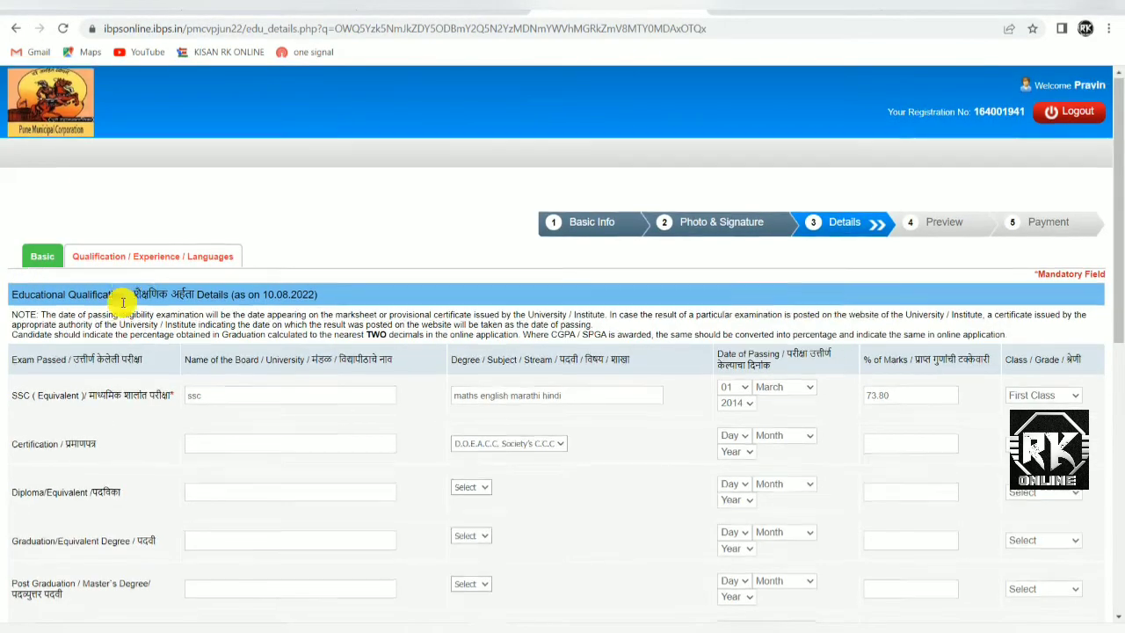
scroll(112, 271, down, 3)
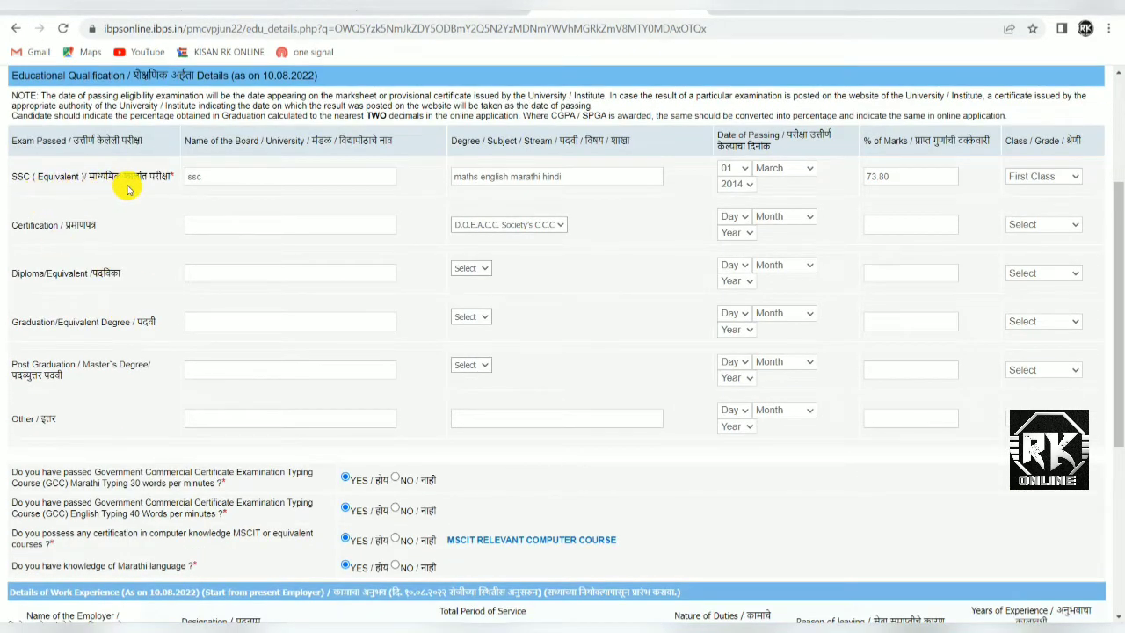
click(205, 177)
text(ssc)
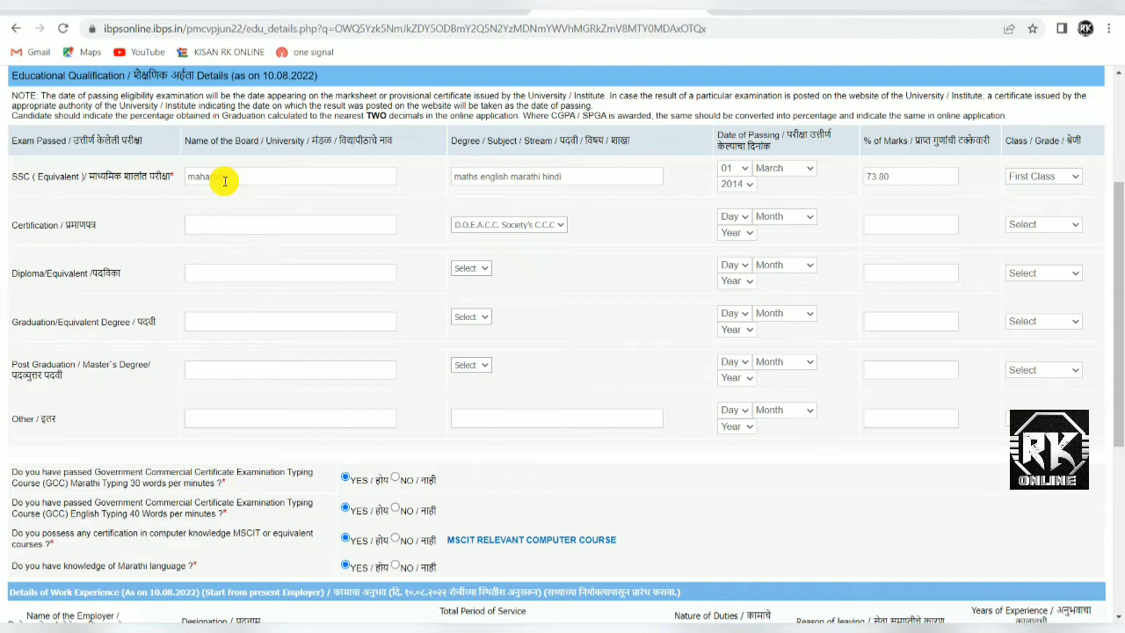
text(rastra)
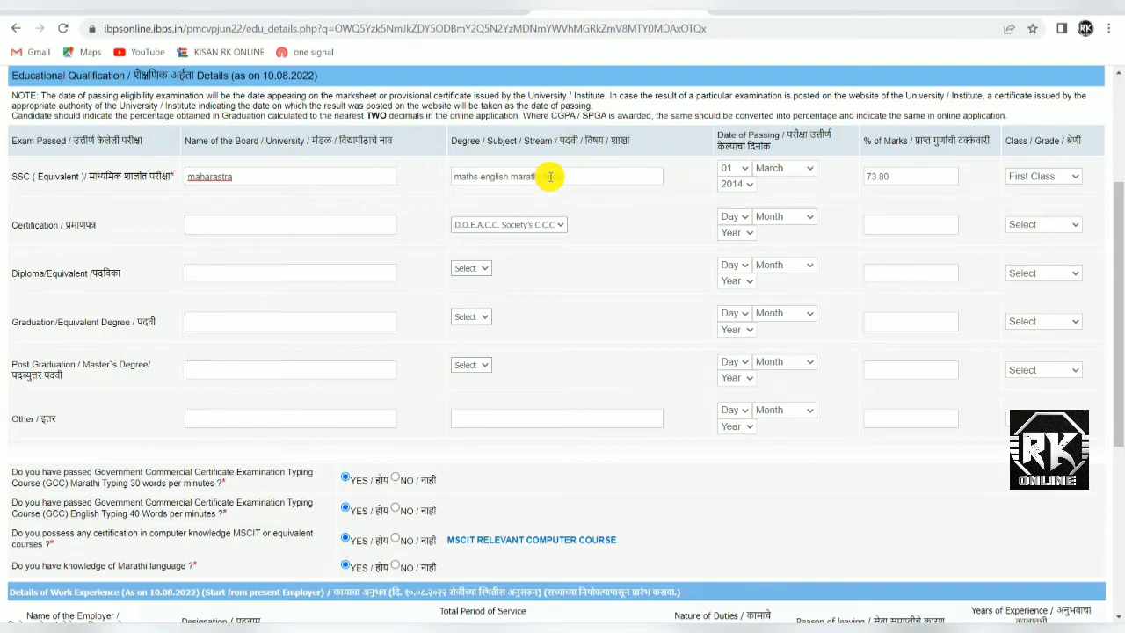
- Check the SSC subjects and percentage of marks, and choose First Class as the SSC class
triple_click(463, 175)
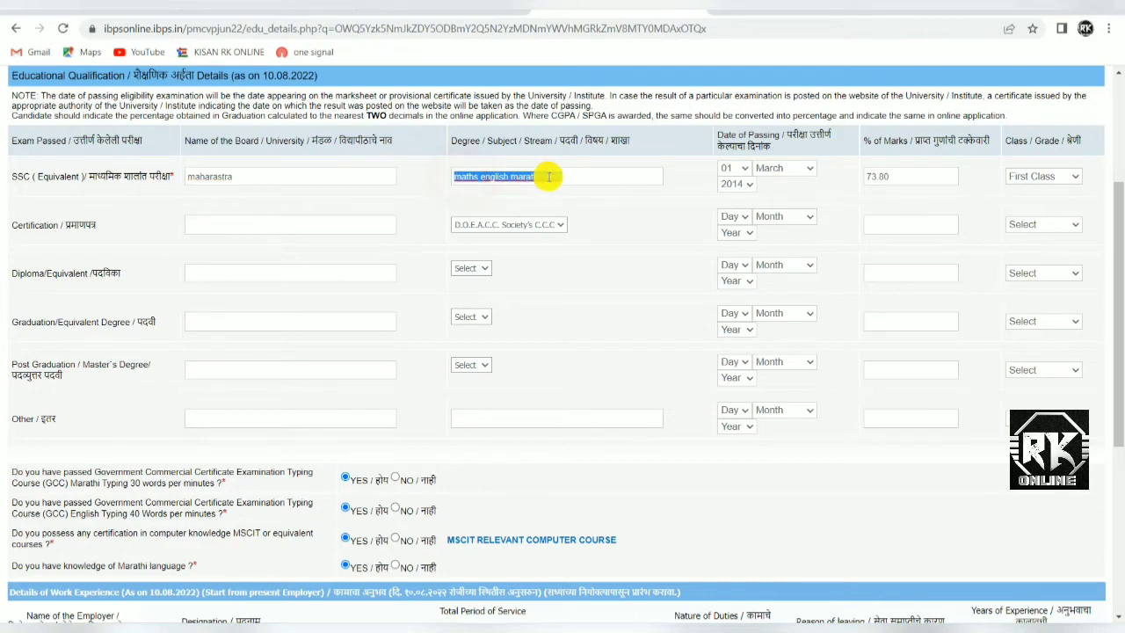
click(583, 179)
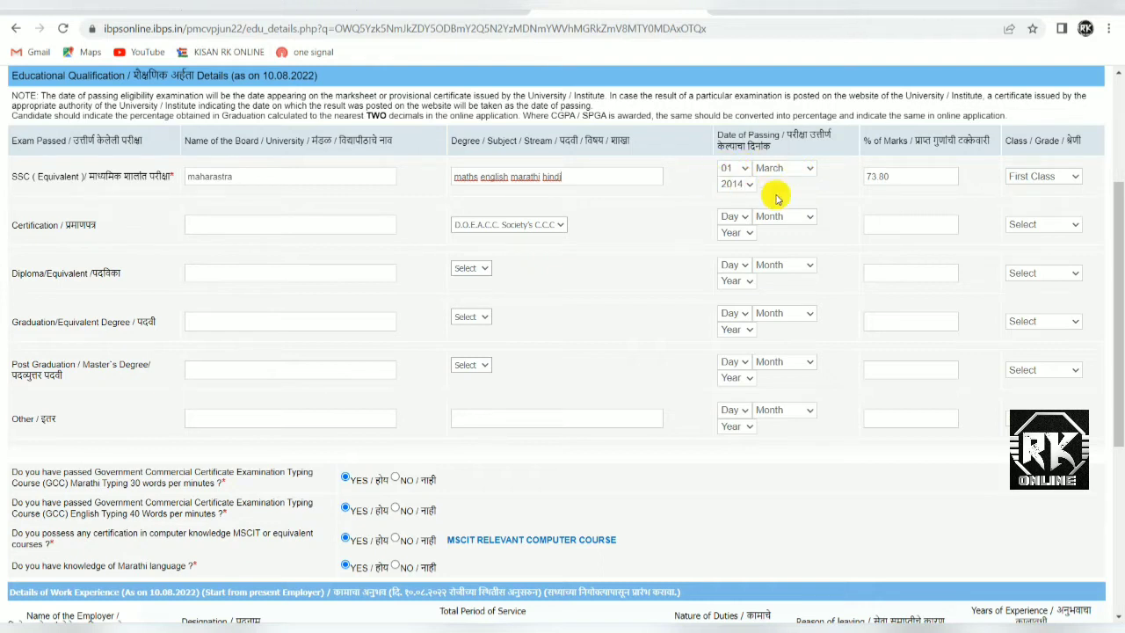
double_click(883, 176)
click(1053, 180)
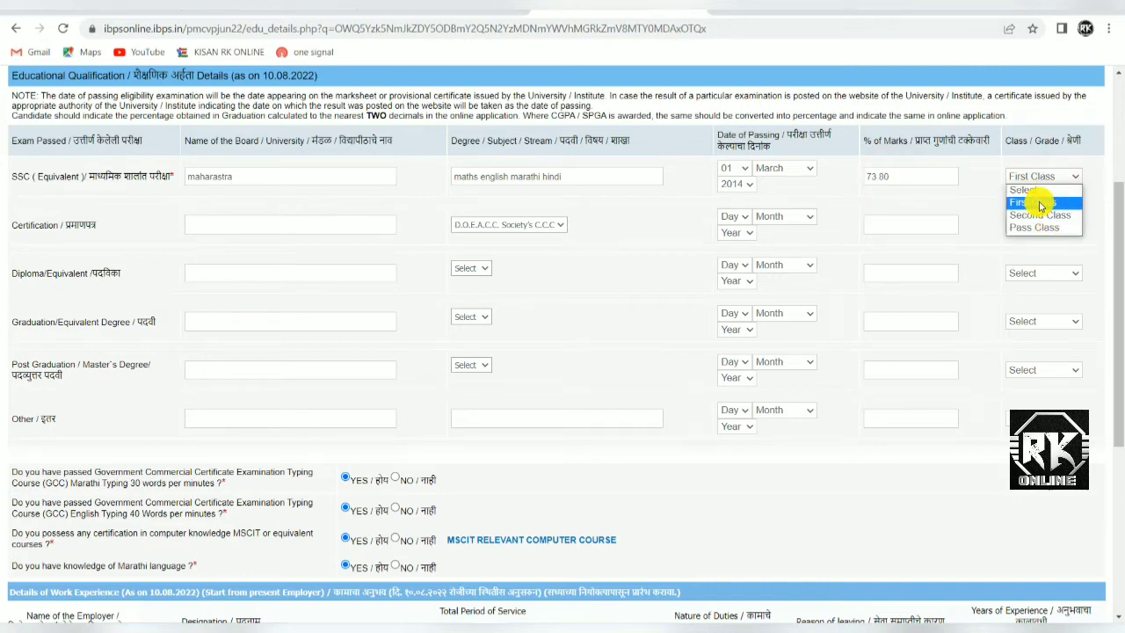
click(1040, 202)
- Answer Yes to having passed the GCC Marathi typing course at 30 words per minute
scroll(870, 215, down, 1)
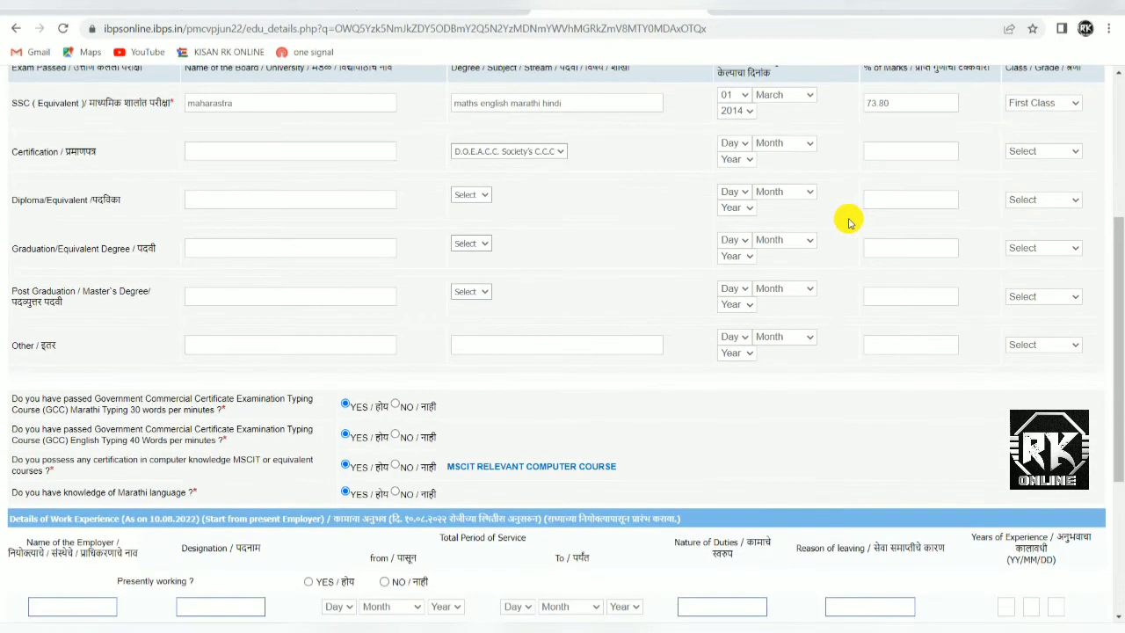
click(25, 152)
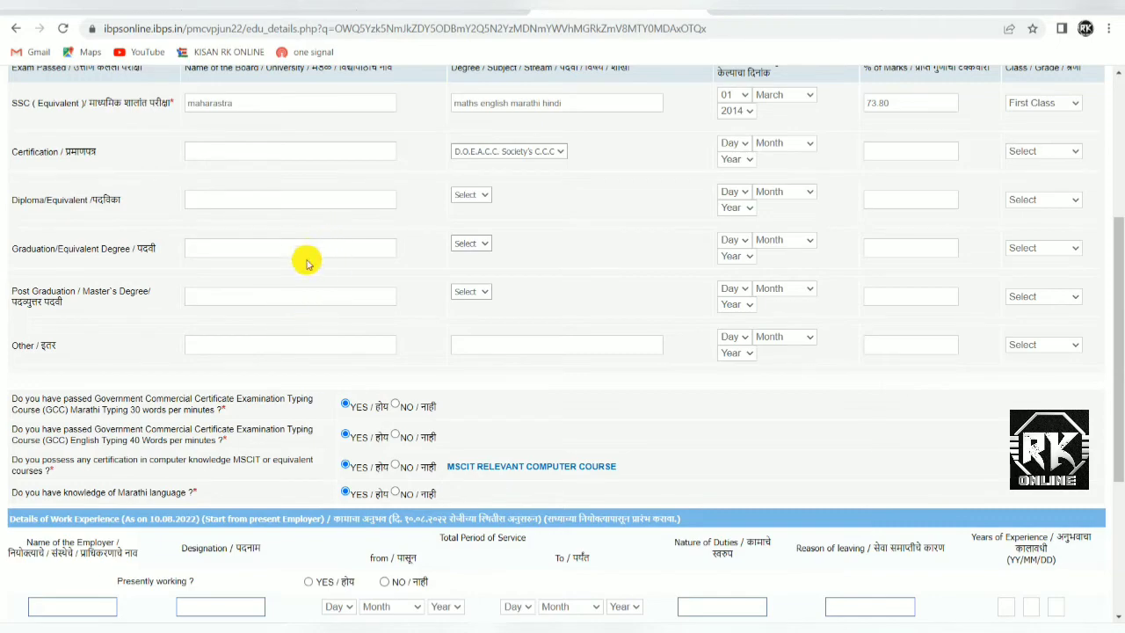
scroll(307, 264, up, 3)
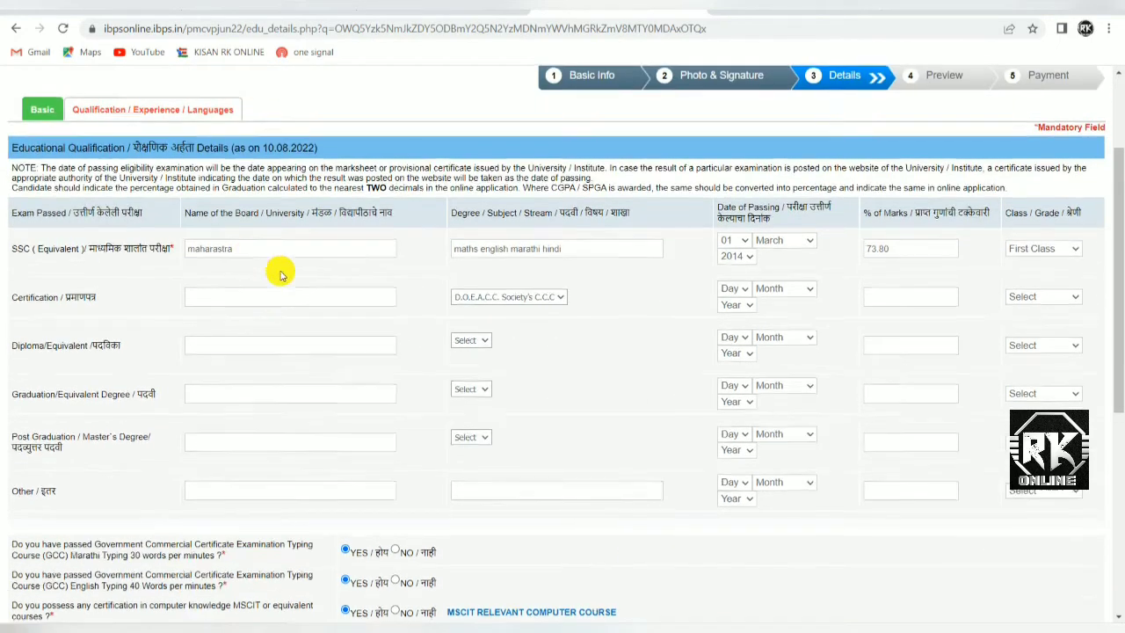
scroll(280, 274, down, 6)
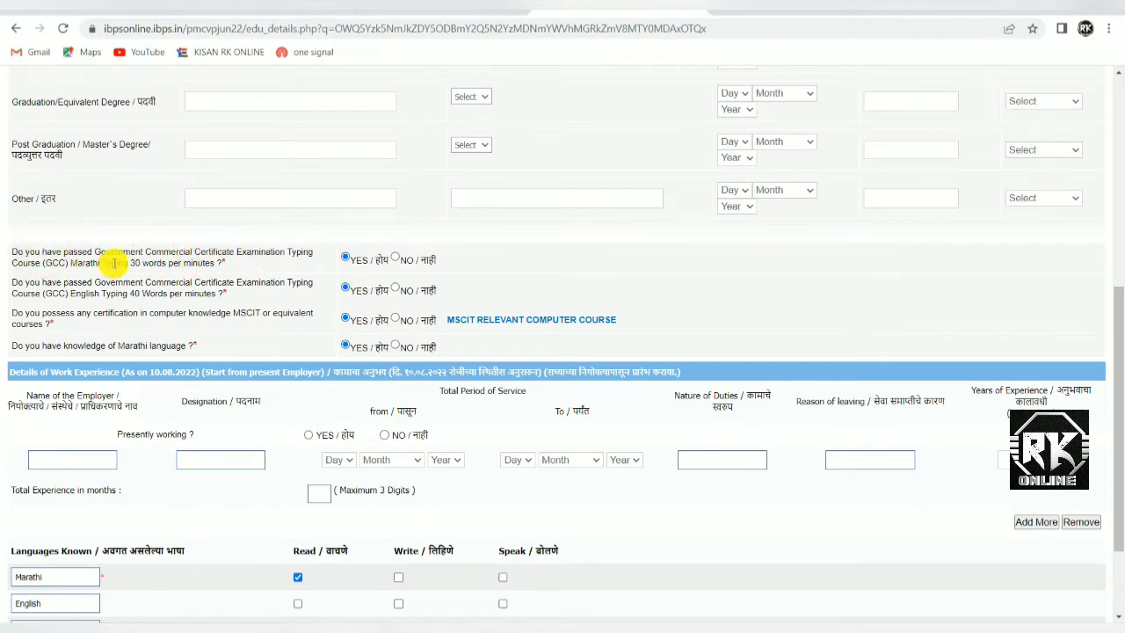
click(345, 259)
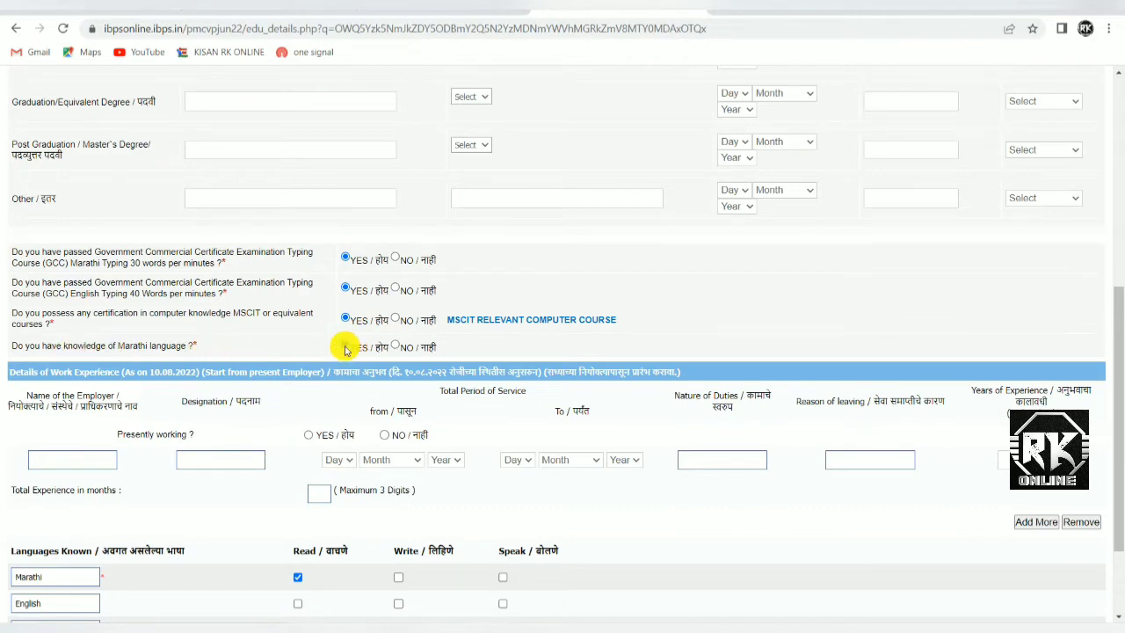
- Under the known languages, mark Marathi for writing and speaking, and English for reading, writing and speaking
scroll(343, 348, down, 2)
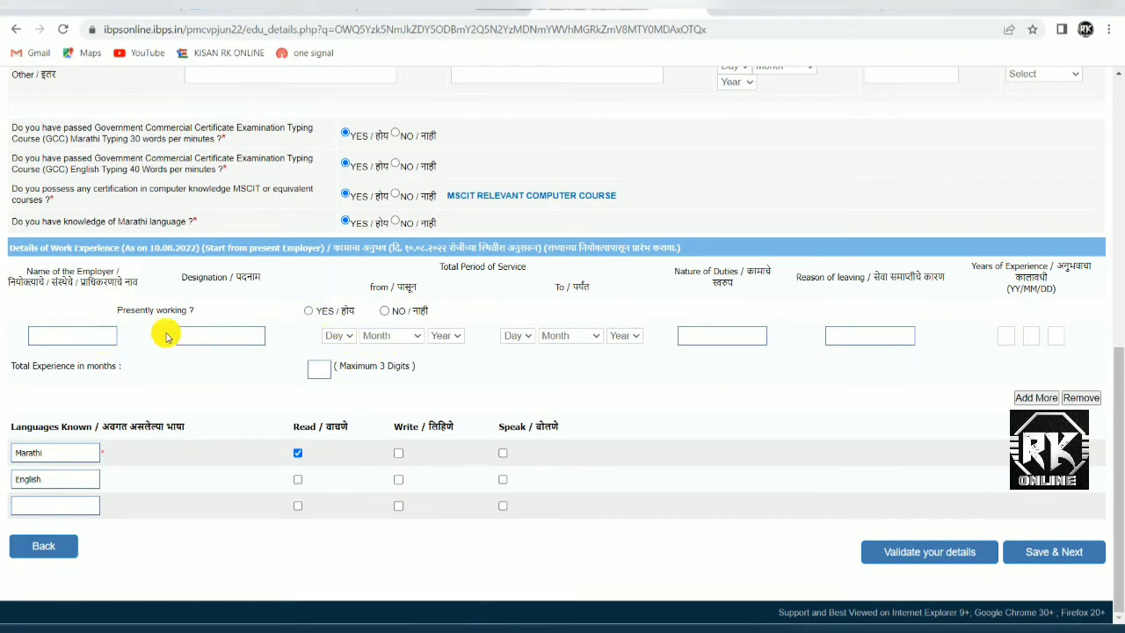
click(242, 334)
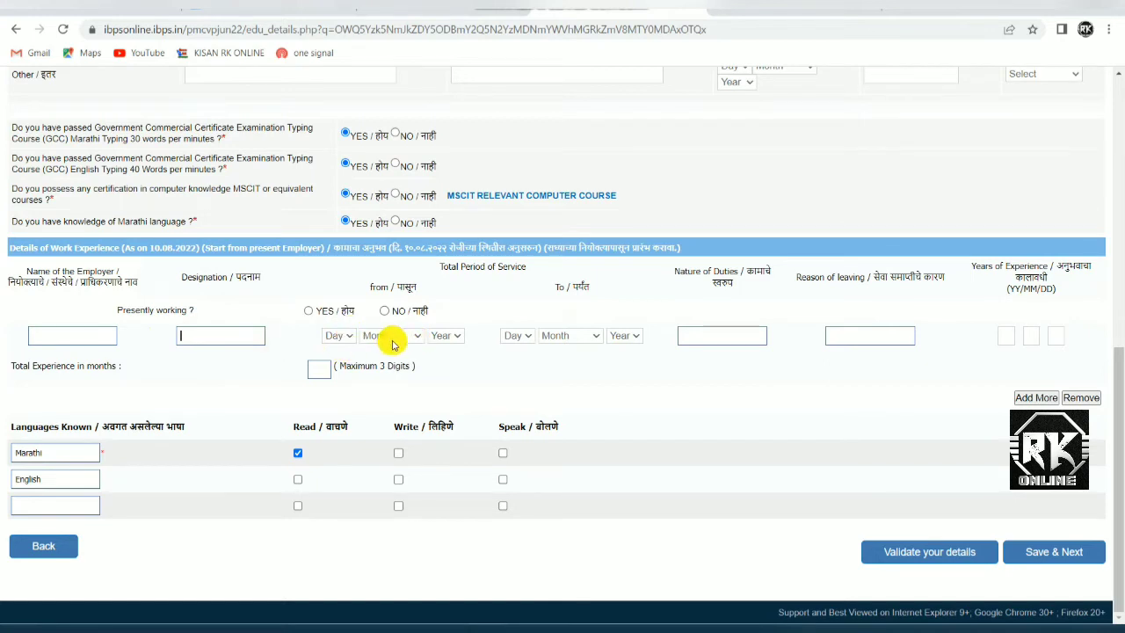
click(110, 426)
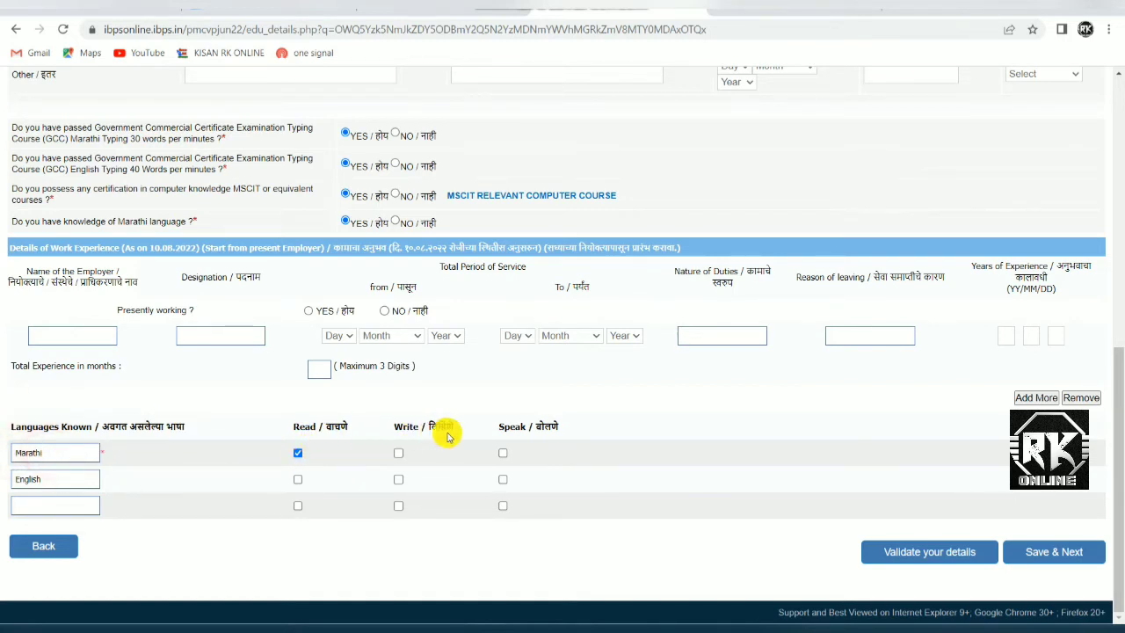
click(400, 454)
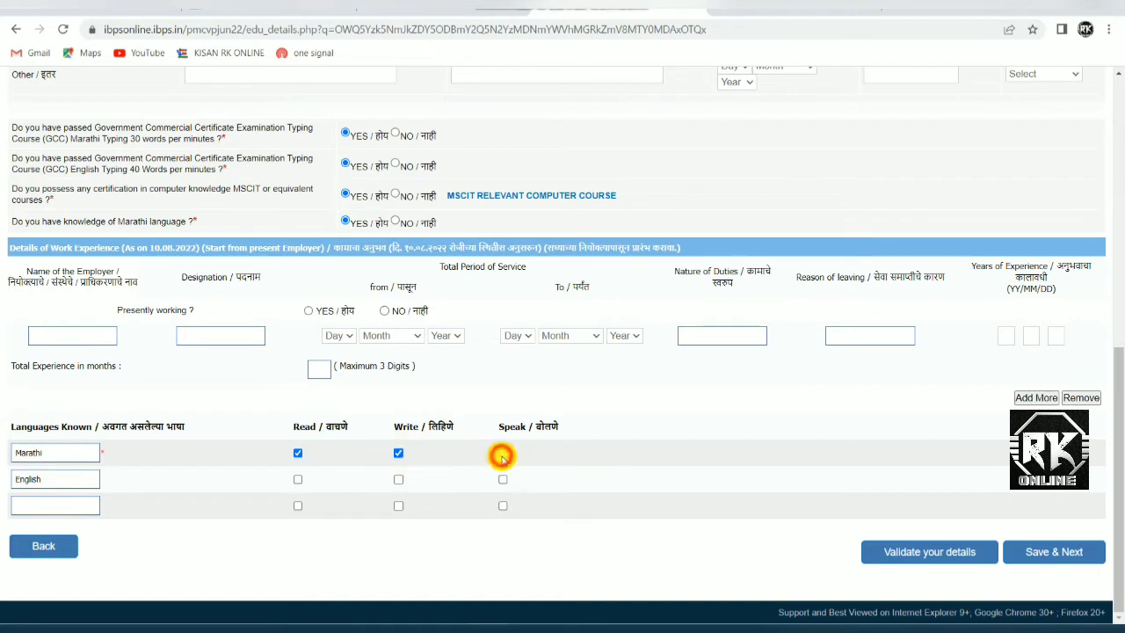
click(502, 454)
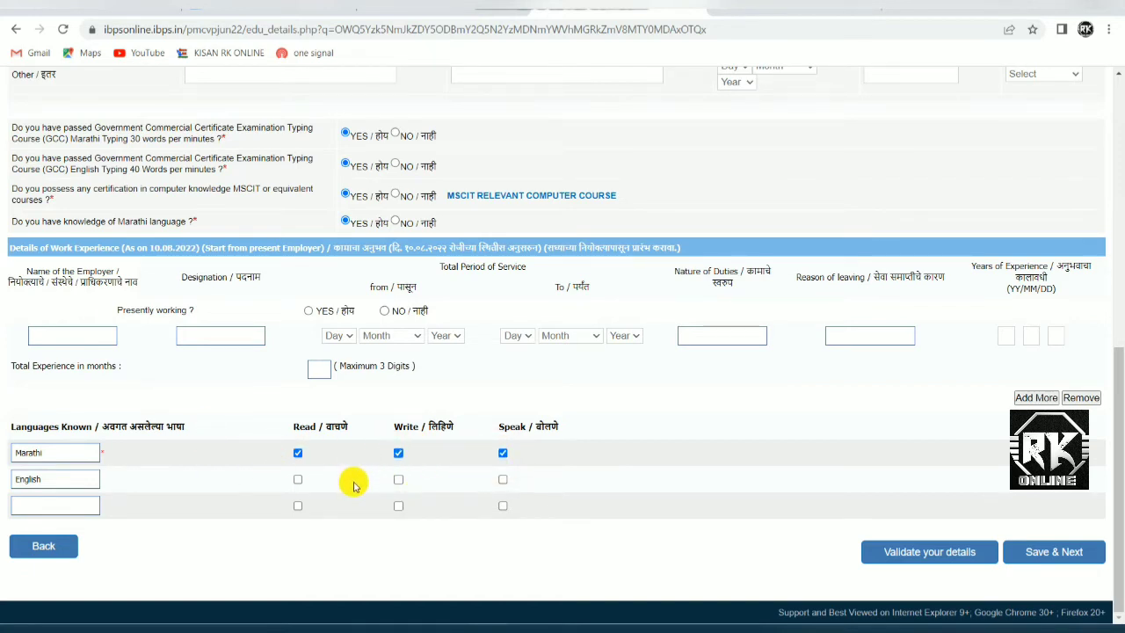
click(298, 479)
click(398, 479)
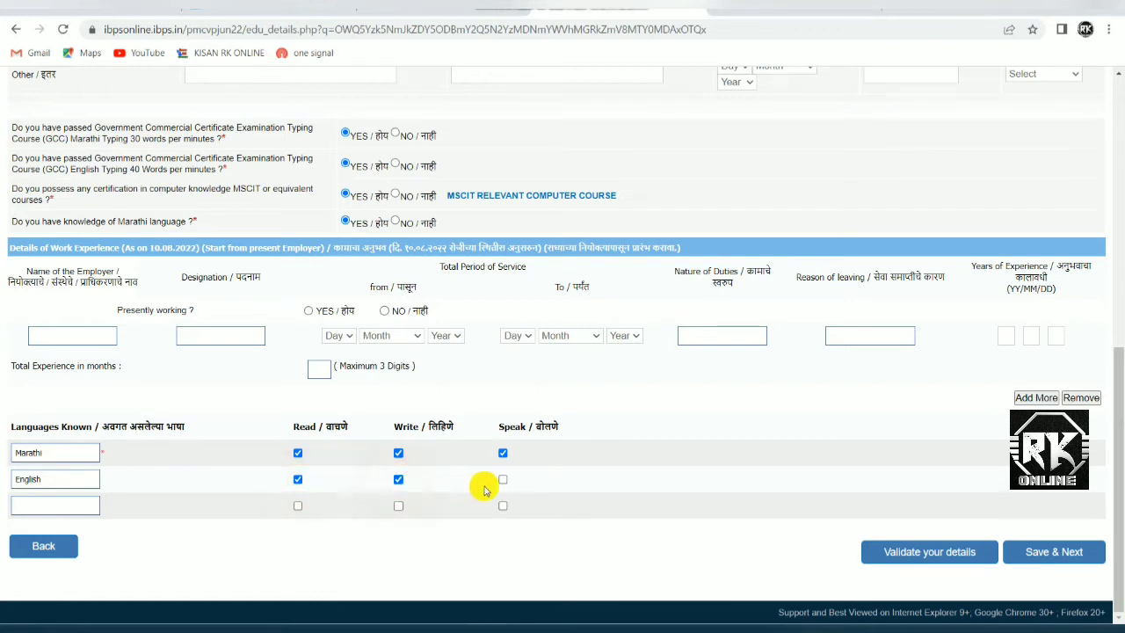
click(502, 480)
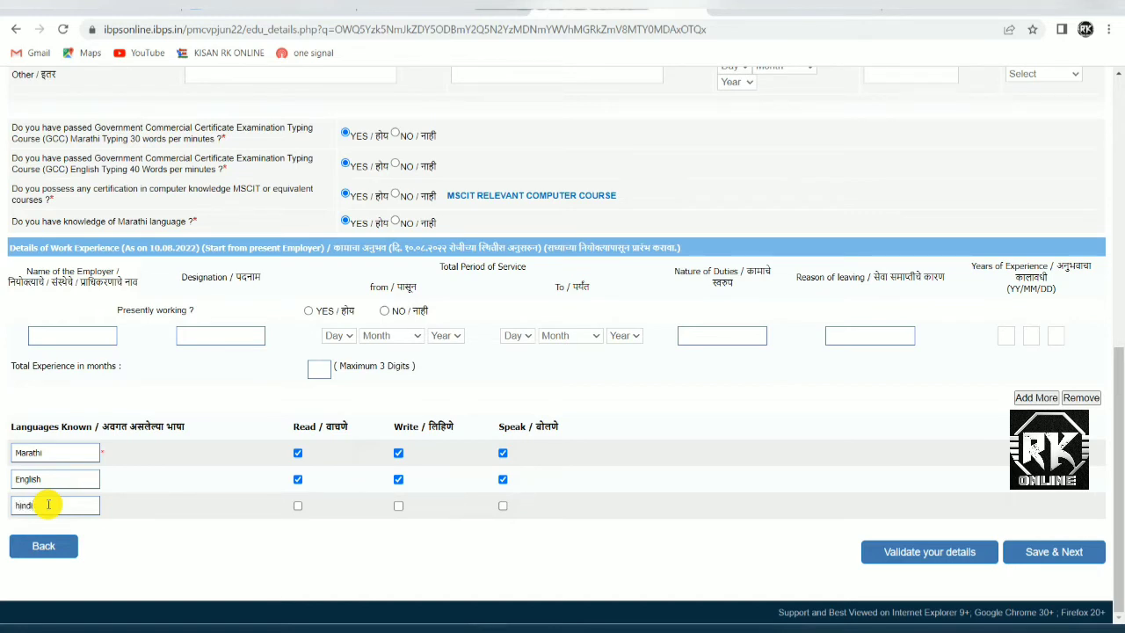
- Add "hindi" as the third known language and mark it for reading, writing and speaking
click(48, 504)
text(hindi)
click(298, 506)
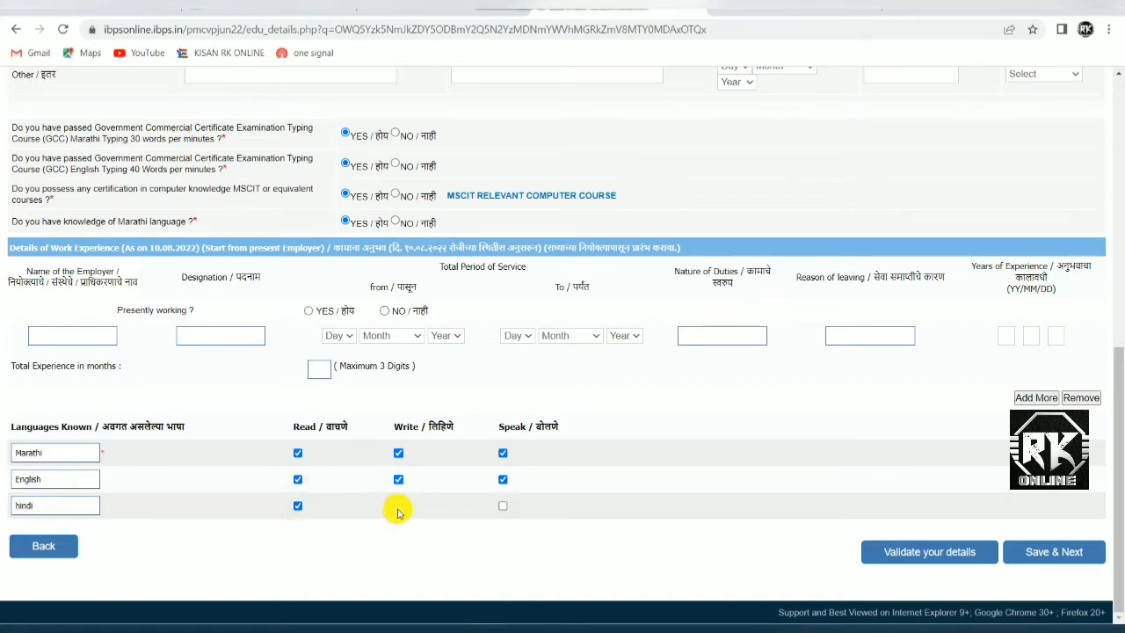
click(399, 508)
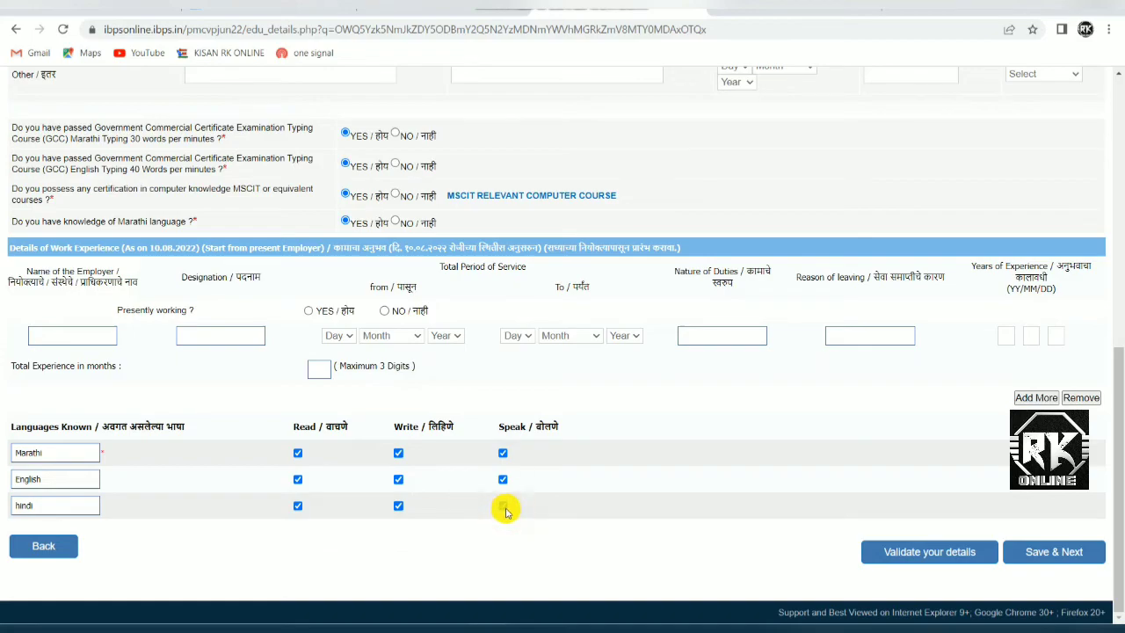
click(500, 508)
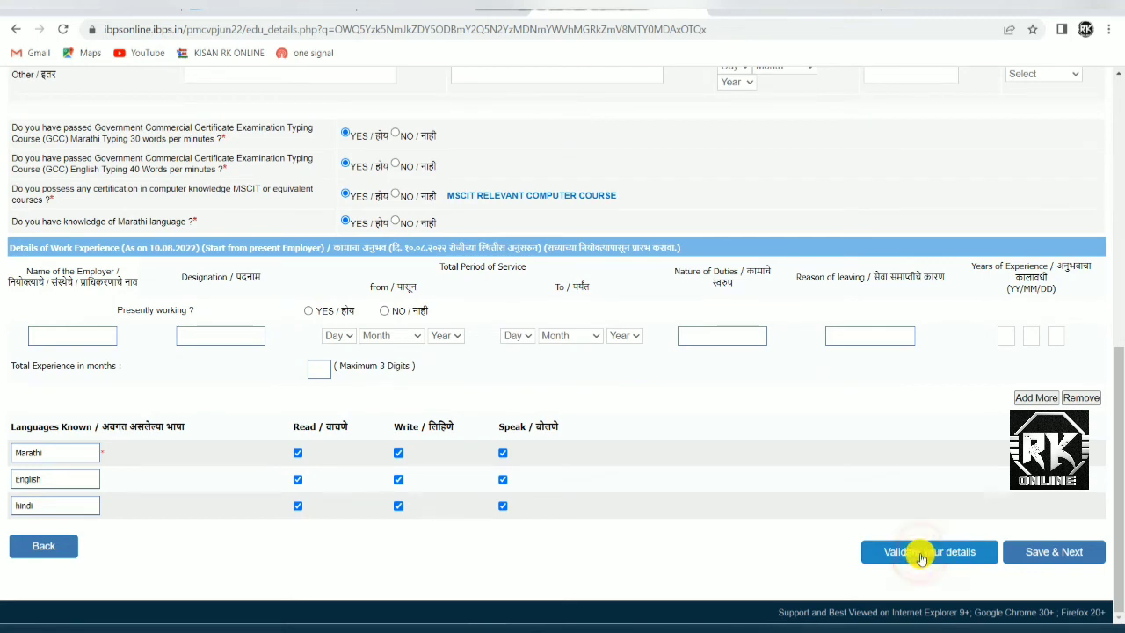
- Validate the entered details and look over the qualification, typing course and language sections for errors
click(920, 556)
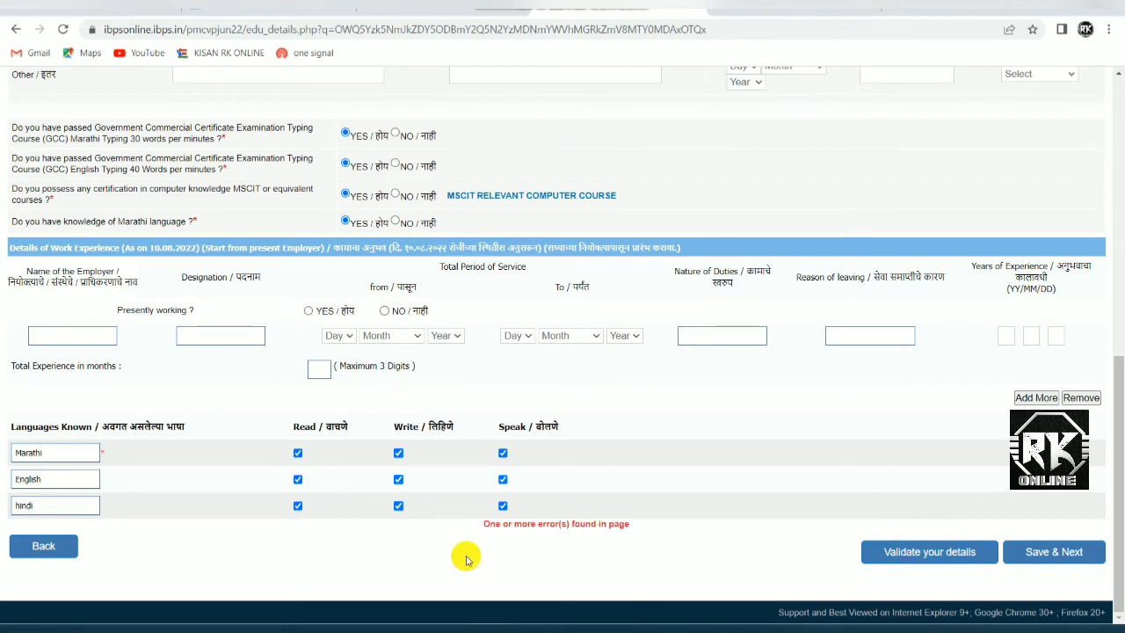
click(495, 525)
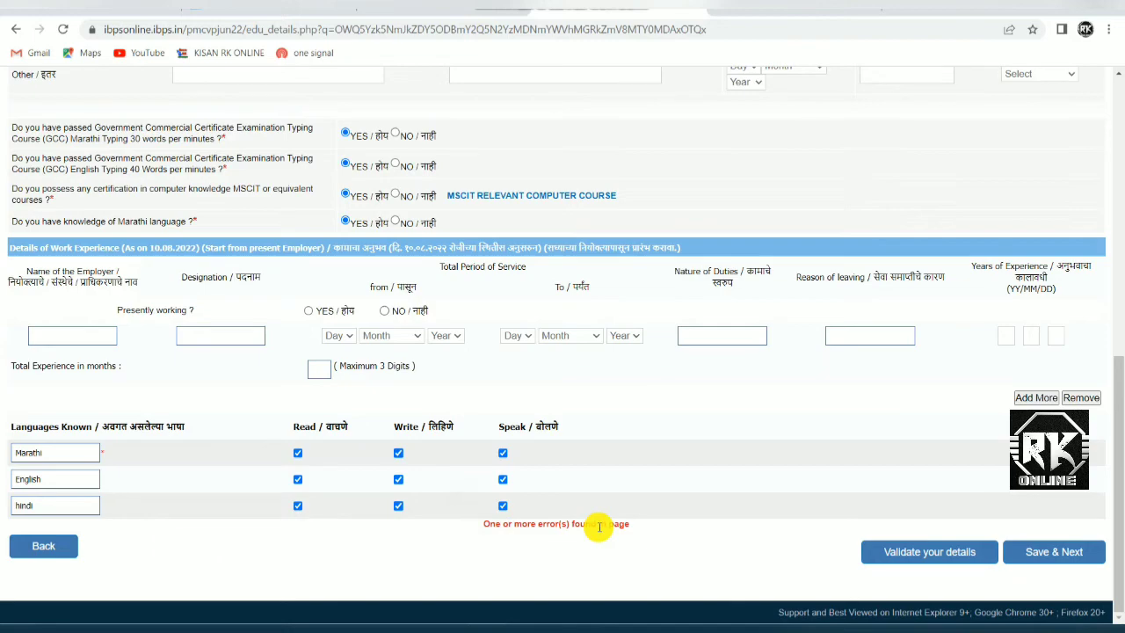
scroll(597, 526, up, 5)
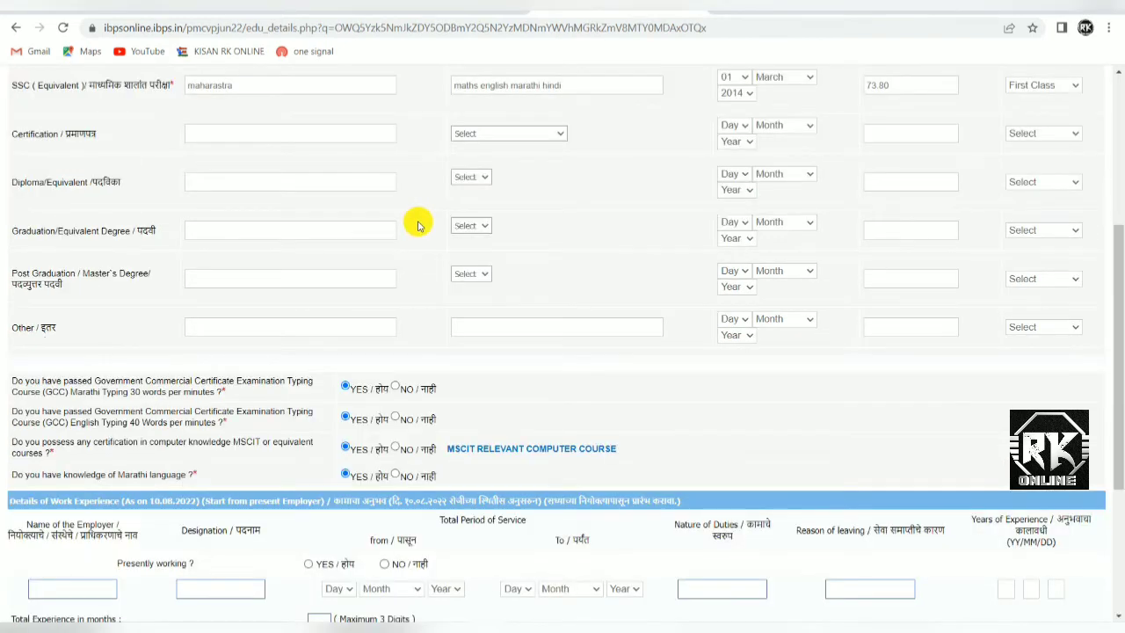
scroll(418, 225, down, 3)
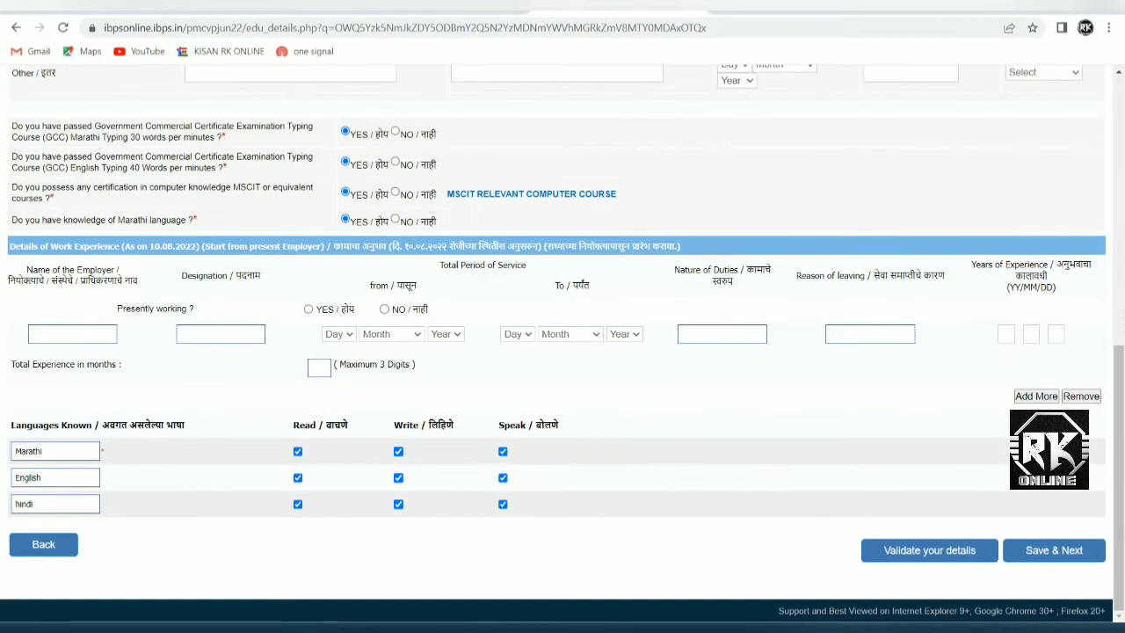
- Validate the details again, acknowledge the verification message, and save to proceed to the registration preview
click(920, 555)
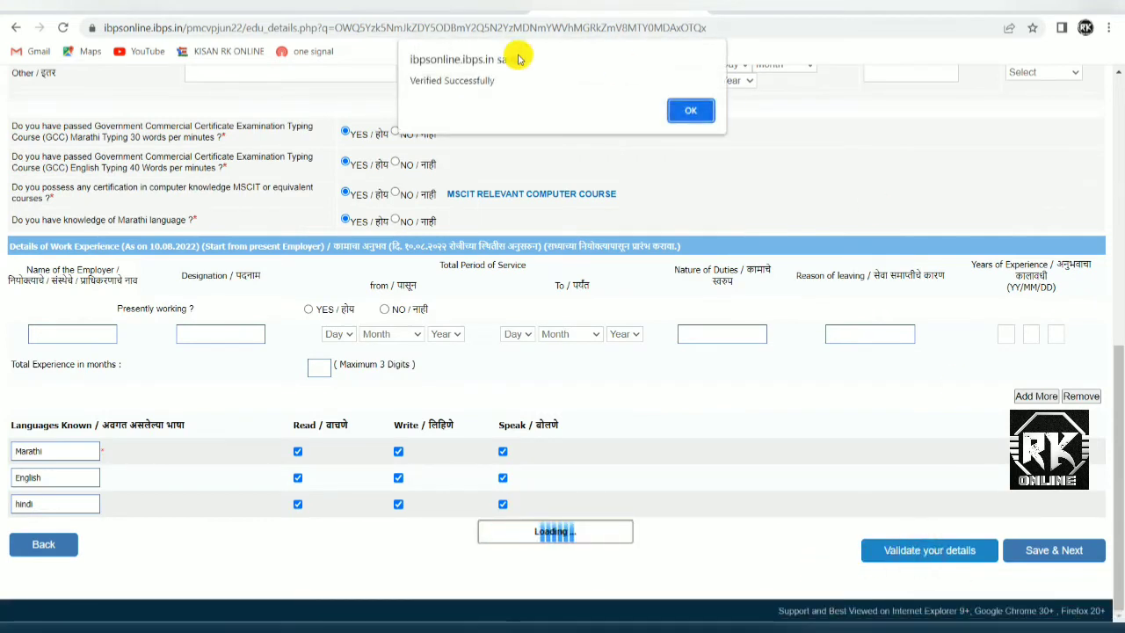
drag(410, 80, 502, 79)
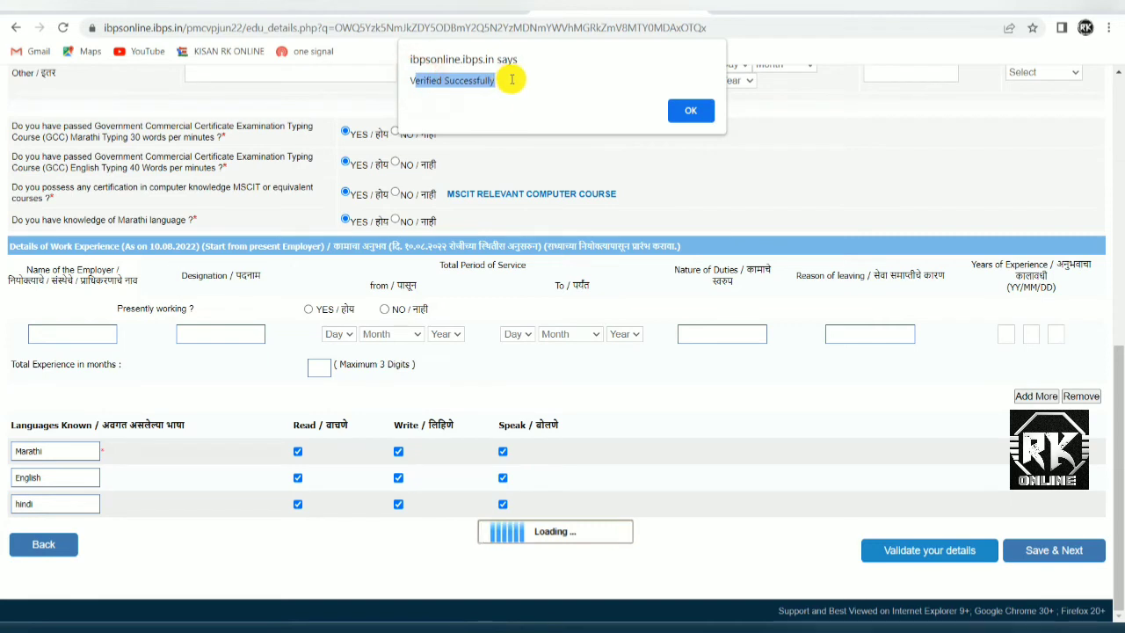
click(513, 79)
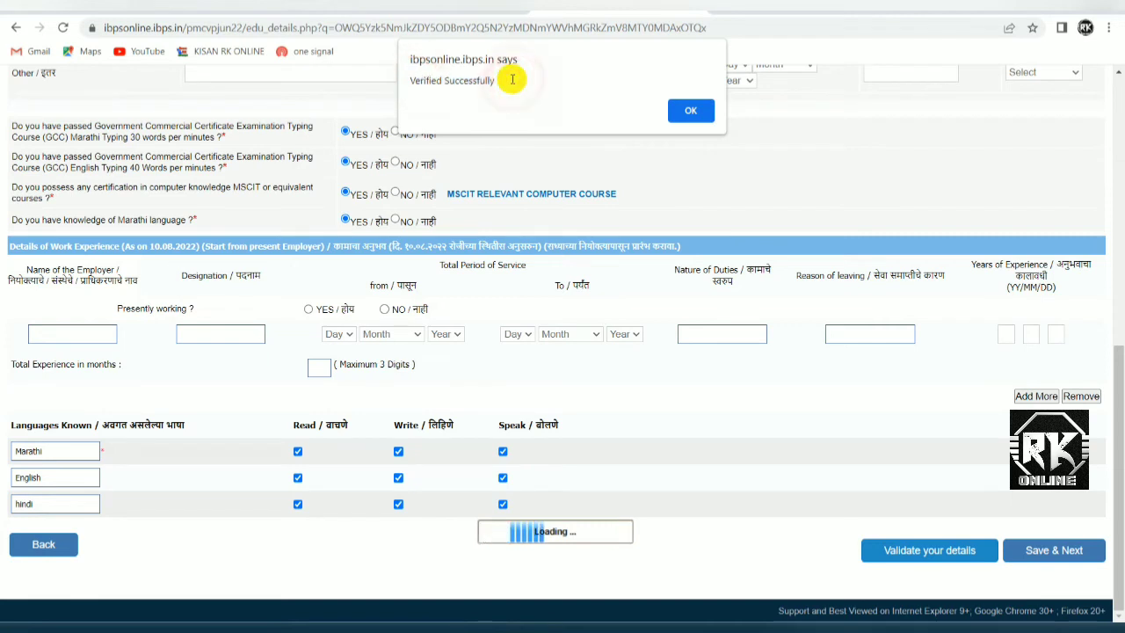
click(689, 110)
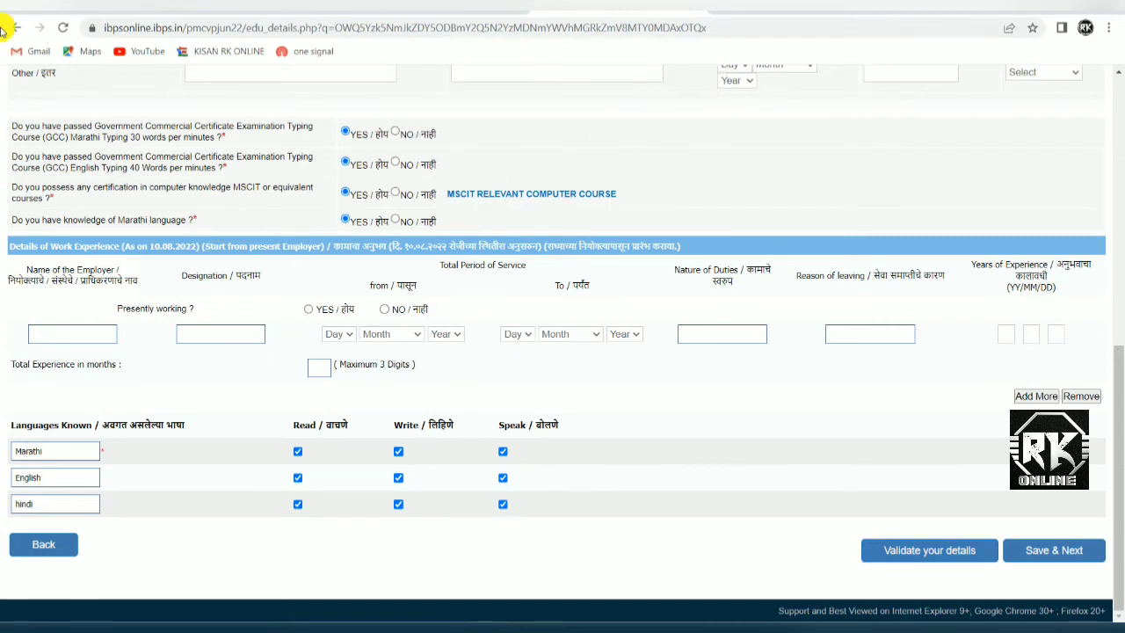
click(1051, 554)
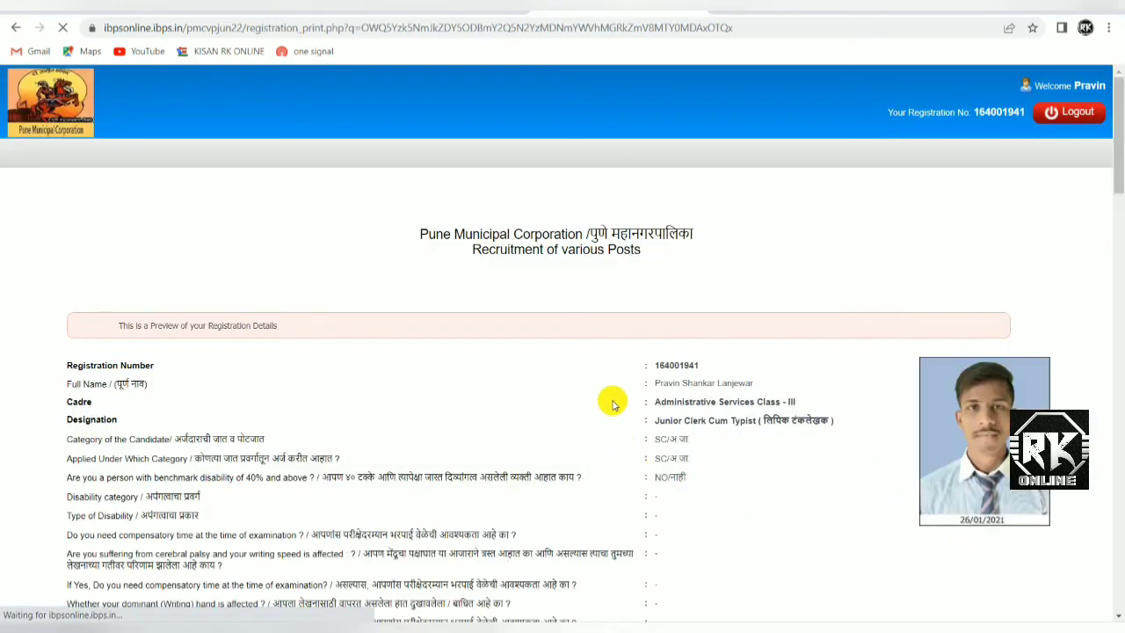
- Review the full registration preview, including the applicant, personal, contact, educational and language details, down to the declaration
scroll(612, 403, down, 3)
scroll(613, 403, down, 4)
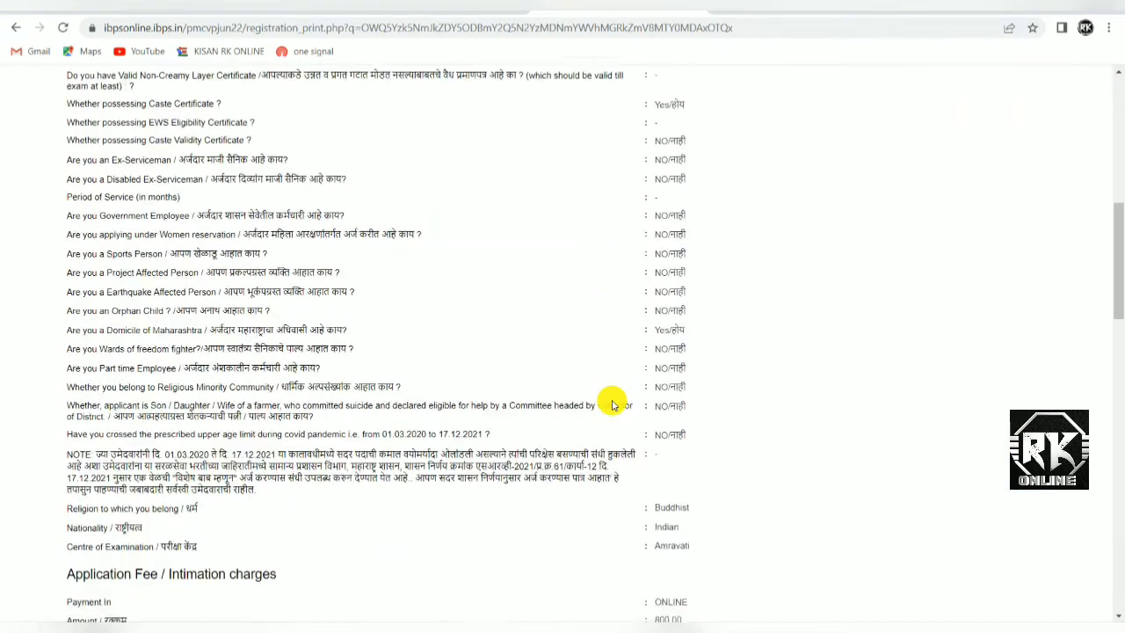
scroll(613, 403, down, 10)
scroll(613, 400, up, 3)
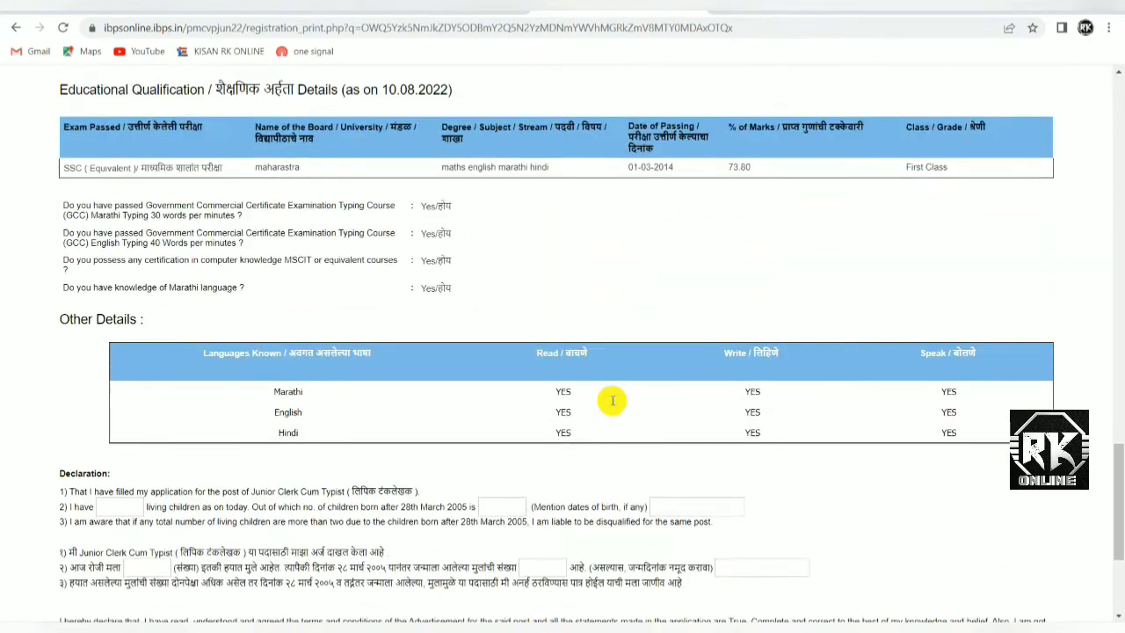
scroll(601, 403, down, 2)
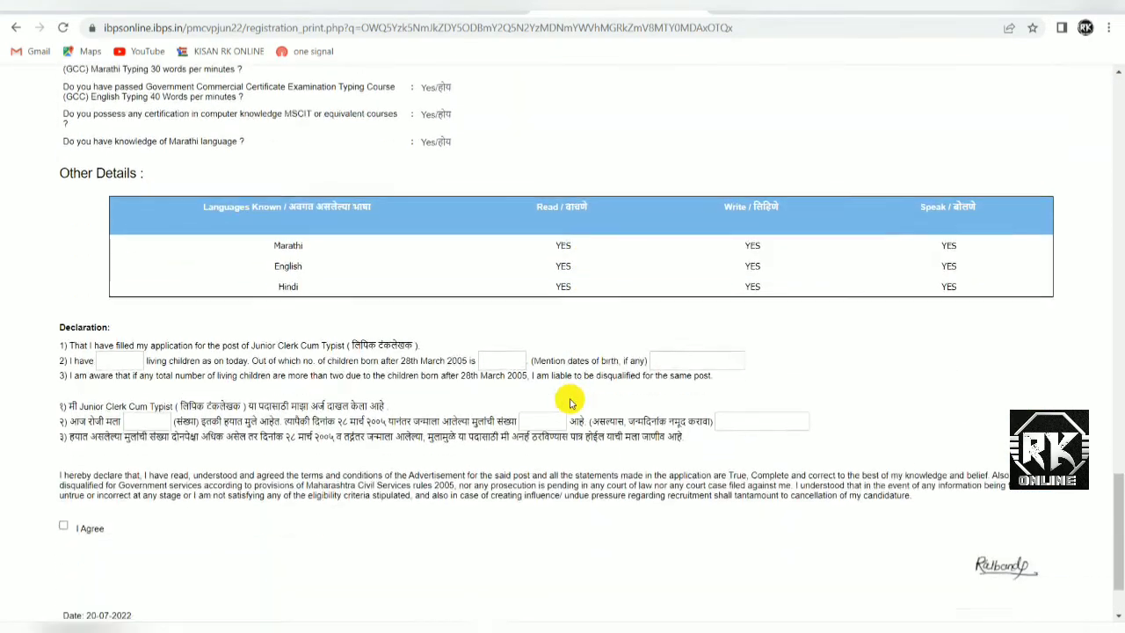
click(513, 364)
scroll(513, 364, down, 3)
scroll(508, 364, up, 5)
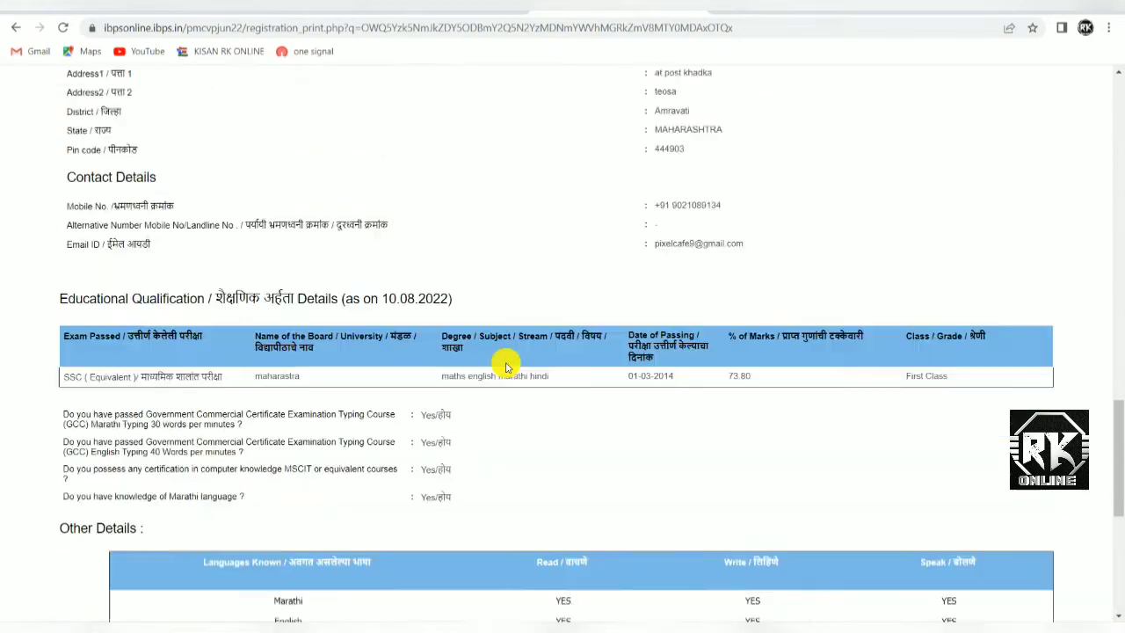
scroll(508, 365, down, 4)
scroll(508, 364, down, 1)
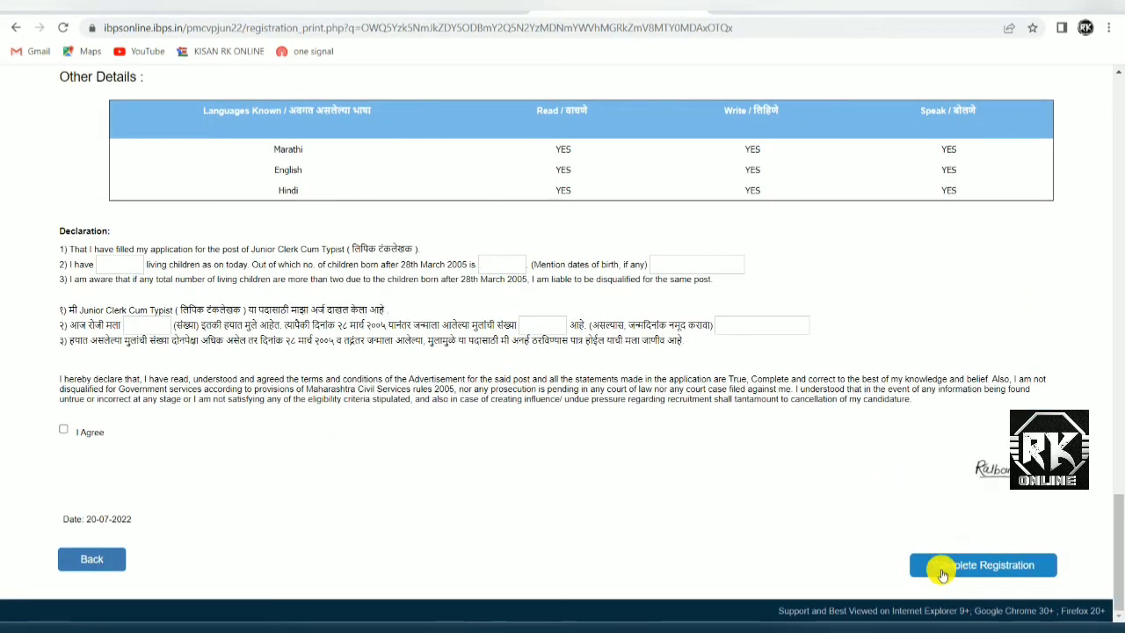
scroll(586, 504, up, 6)
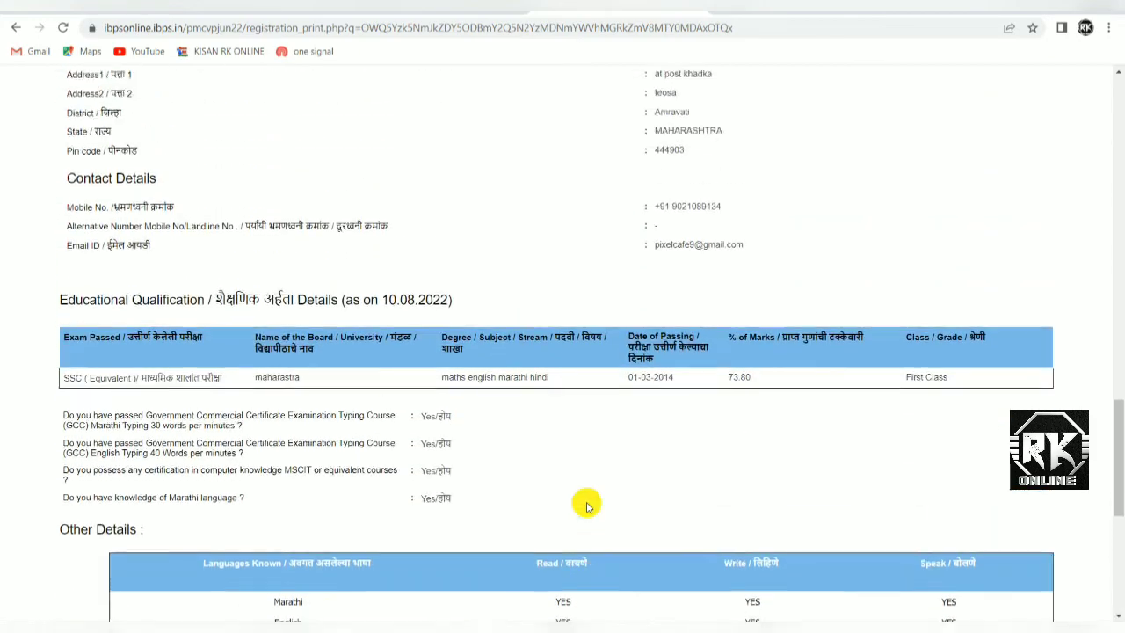
scroll(587, 506, up, 15)
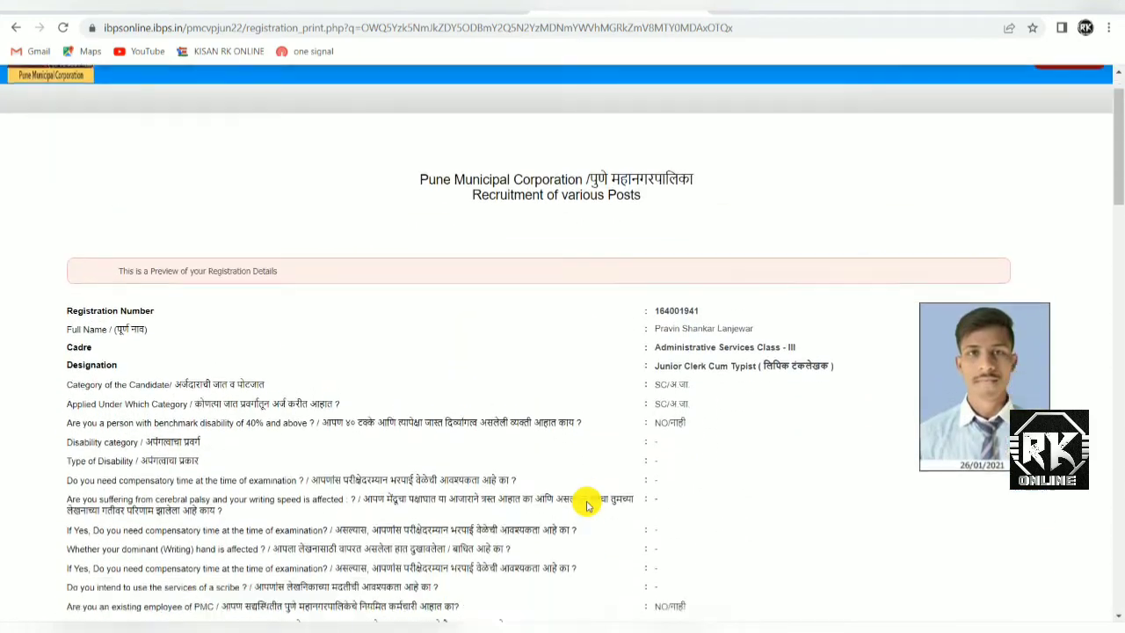
scroll(588, 505, down, 10)
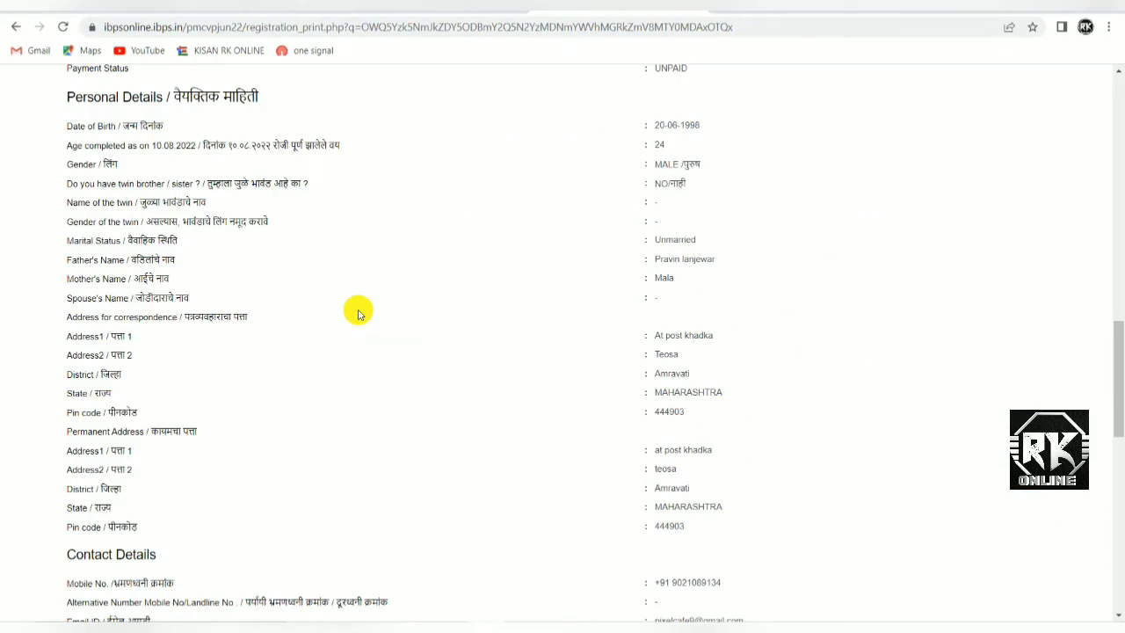
scroll(359, 314, down, 10)
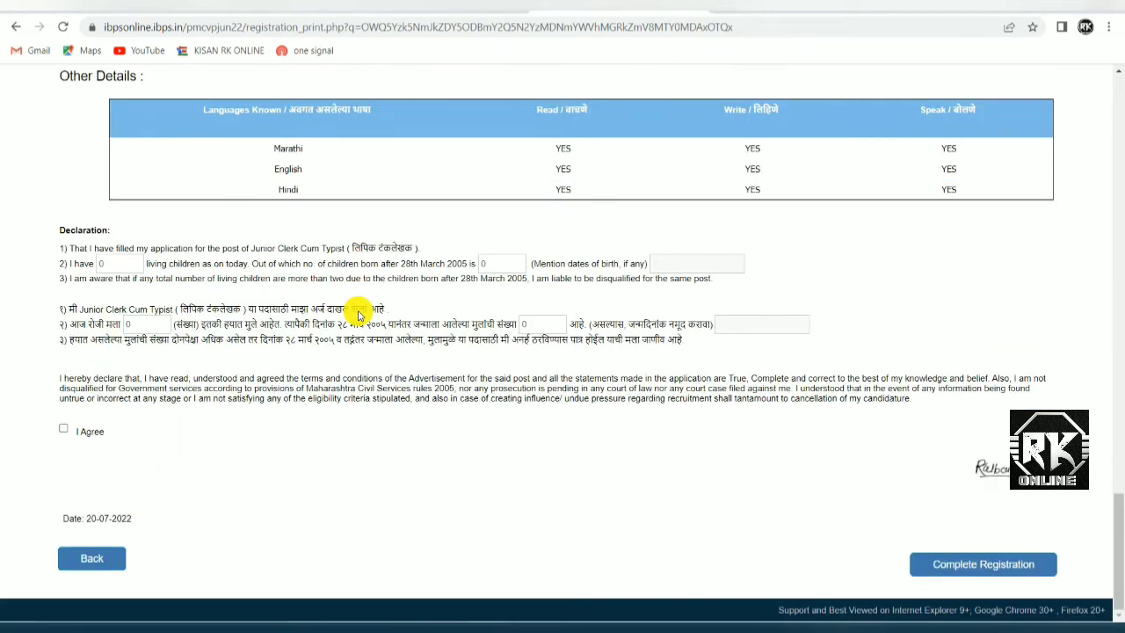
- Check the declaration's entries on living children and agree to the declaration
scroll(264, 334, up, 2)
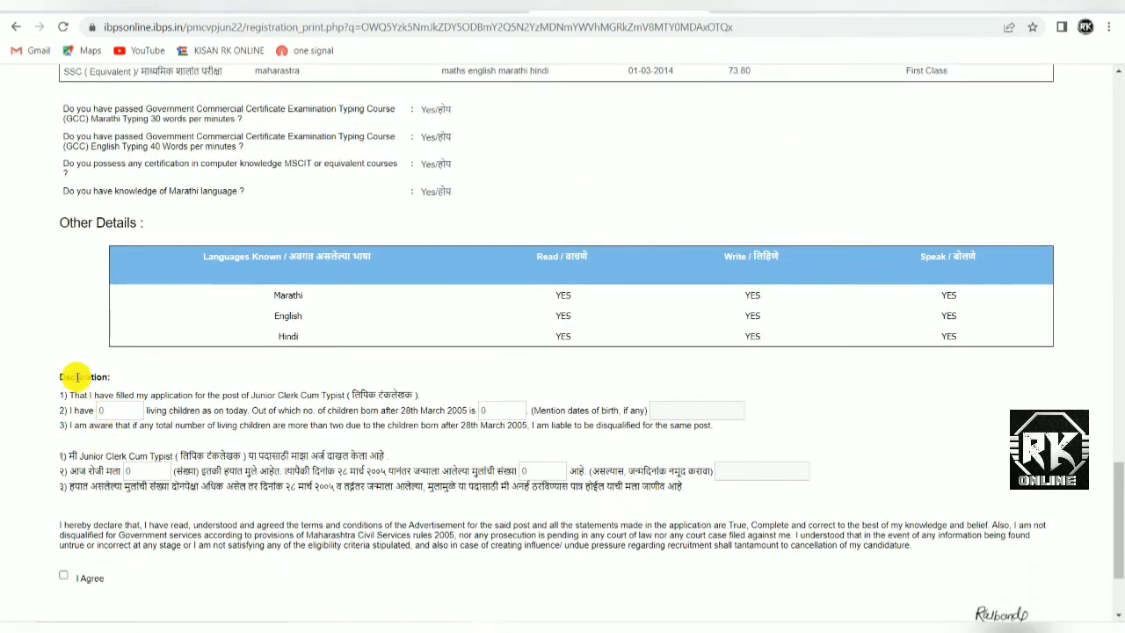
drag(60, 373, 113, 372)
click(171, 370)
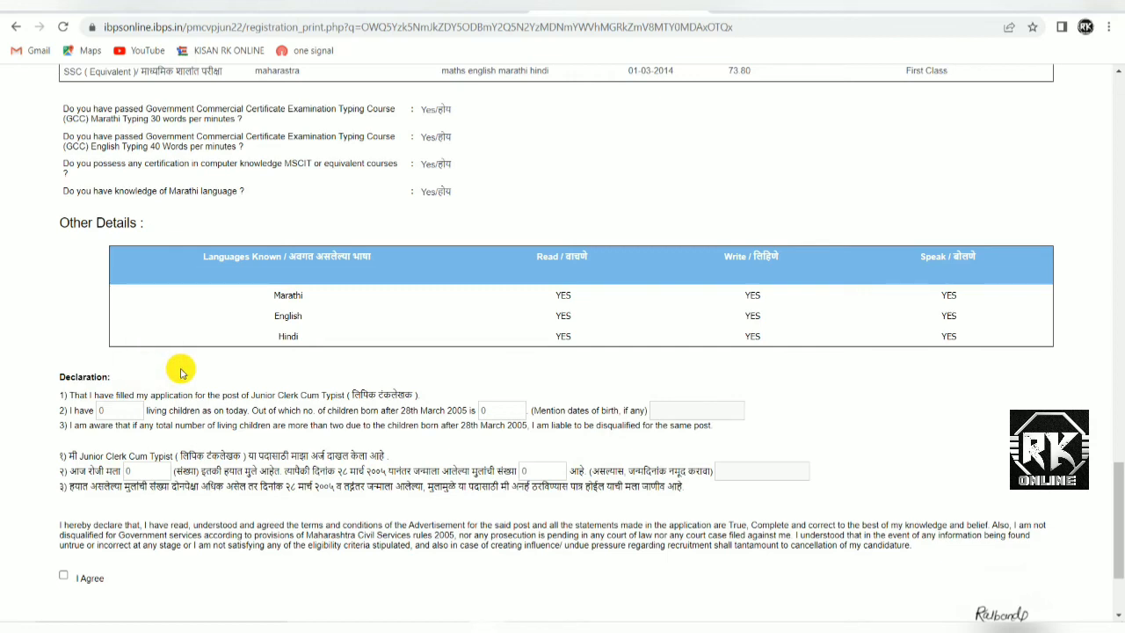
scroll(176, 380, down, 1)
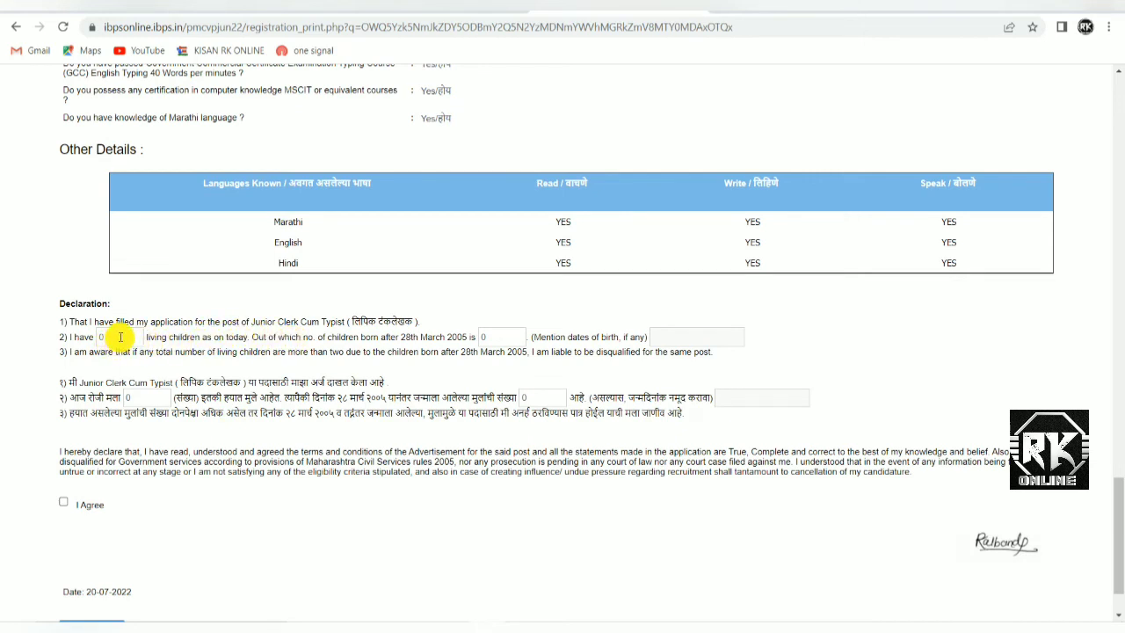
double_click(497, 337)
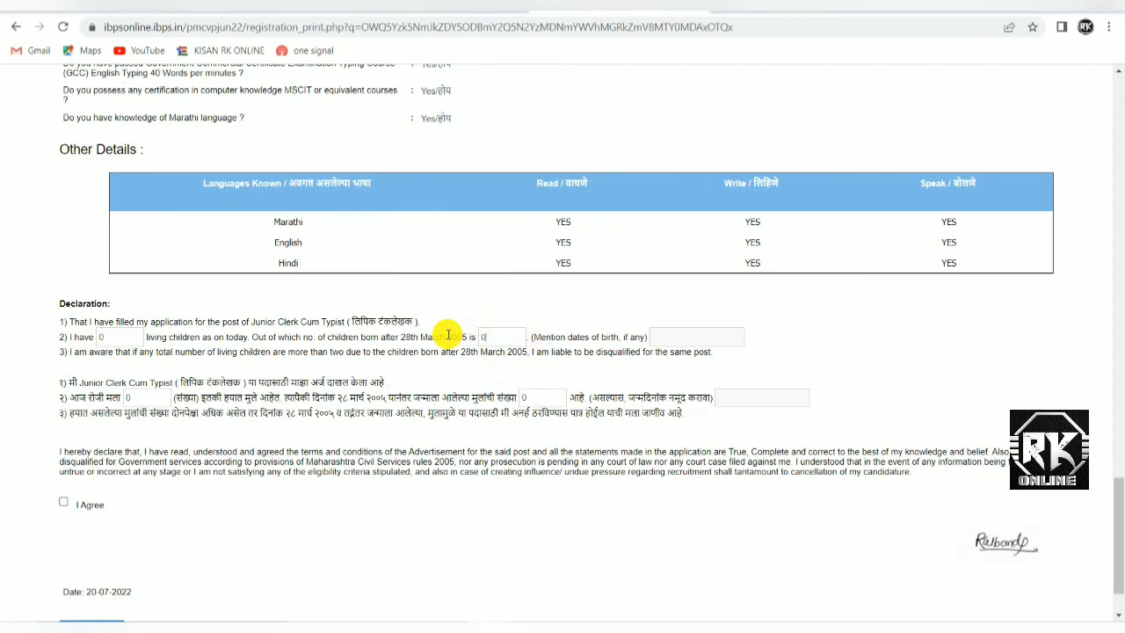
scroll(519, 341, down, 1)
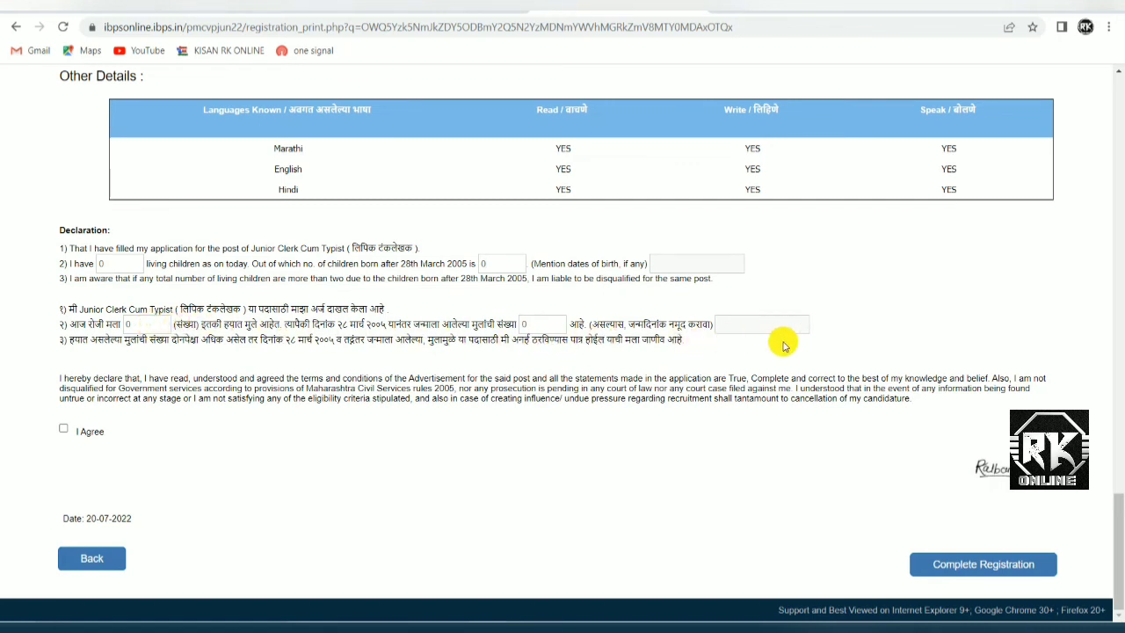
click(63, 430)
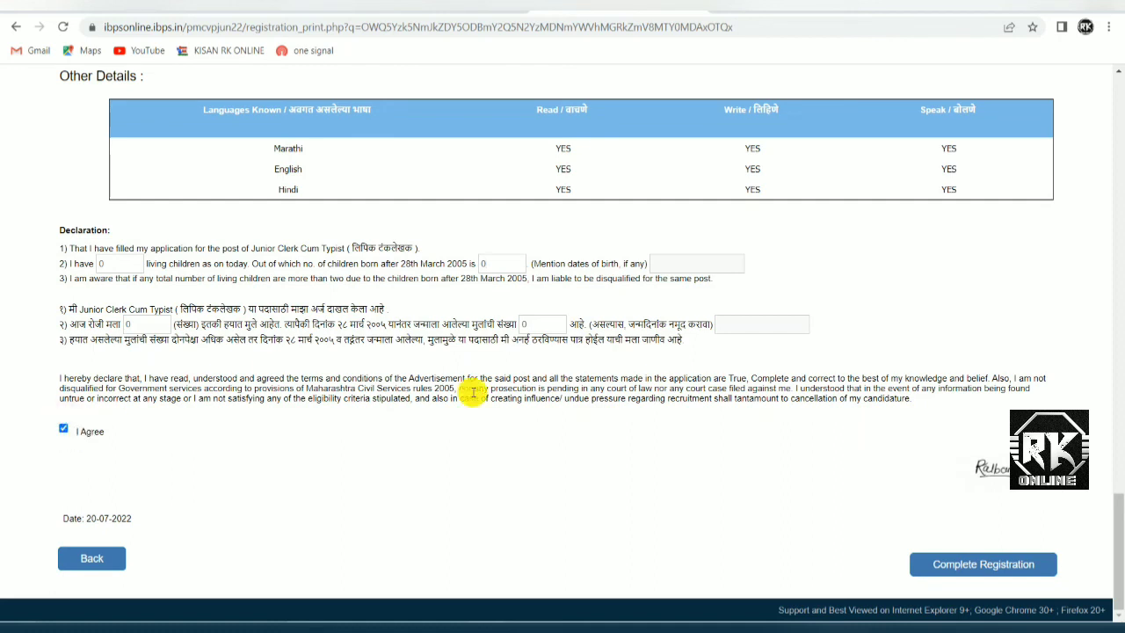
- Complete the registration, accepting both confirmation prompts, and submit the payment page with its security code
click(1028, 565)
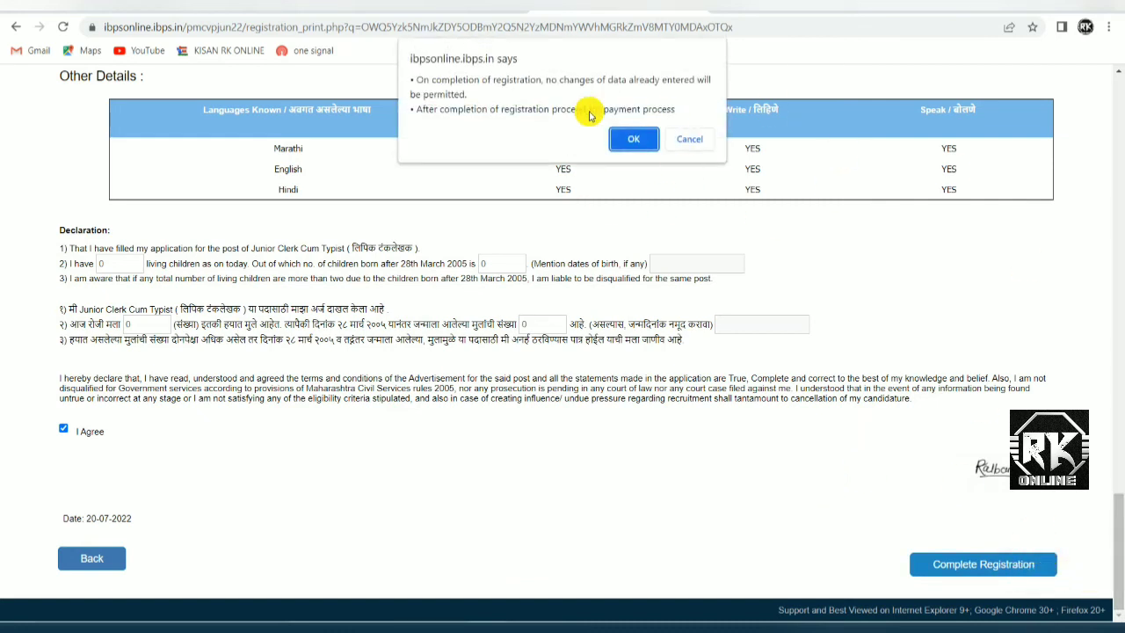
click(631, 142)
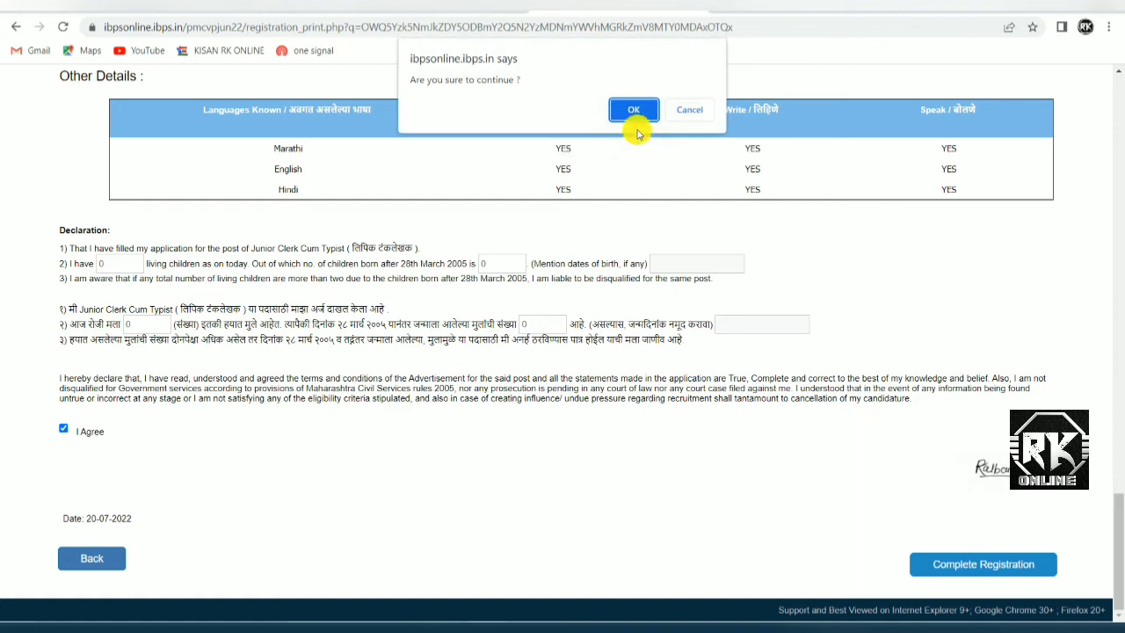
click(633, 107)
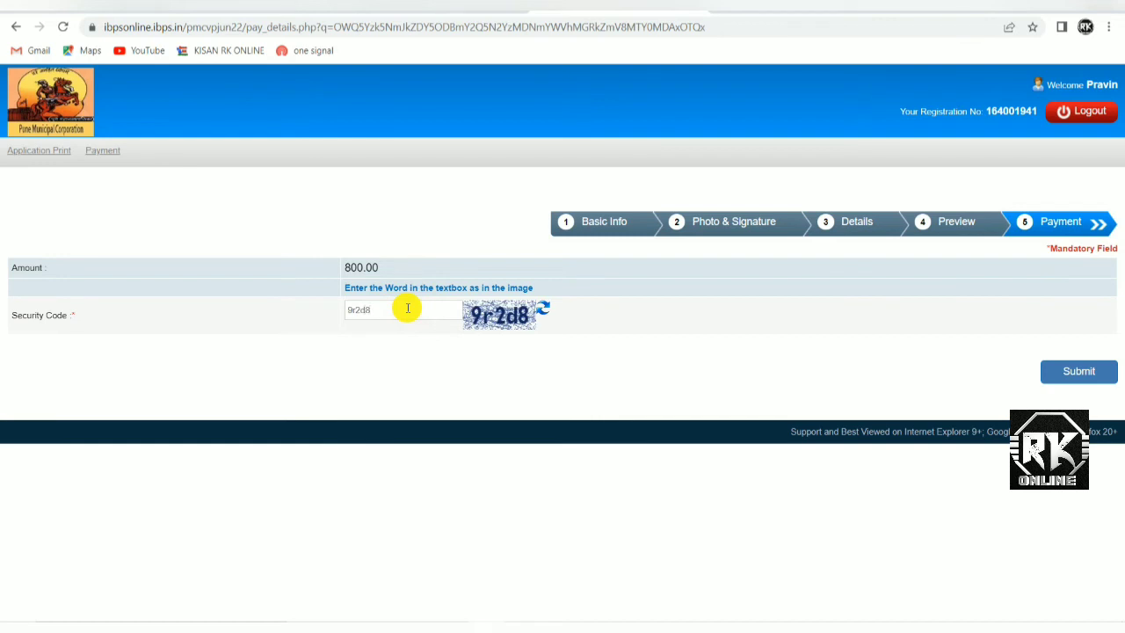
click(1081, 372)
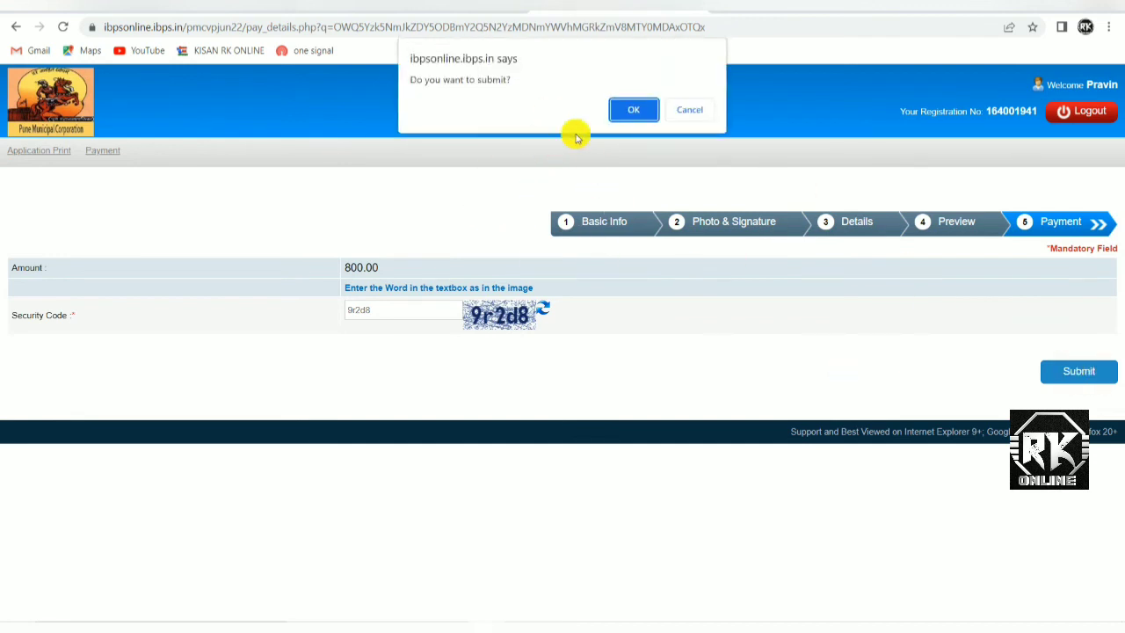
click(636, 109)
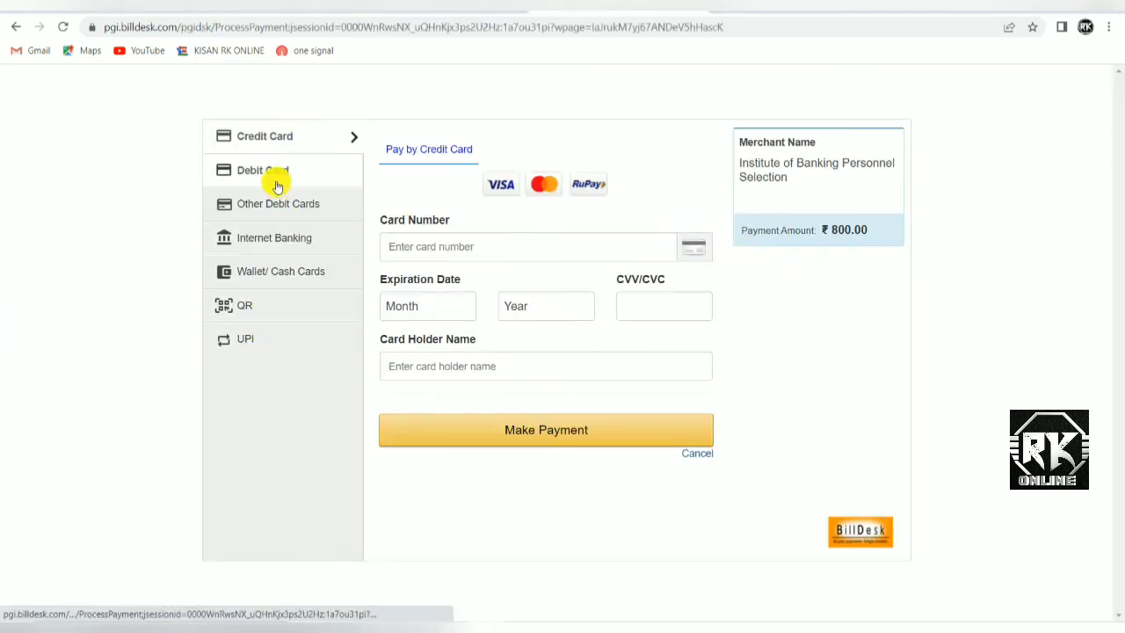
- Choose QR payment through BHIM UPI, proceed with the payment and reveal the QR code for scanning
click(250, 305)
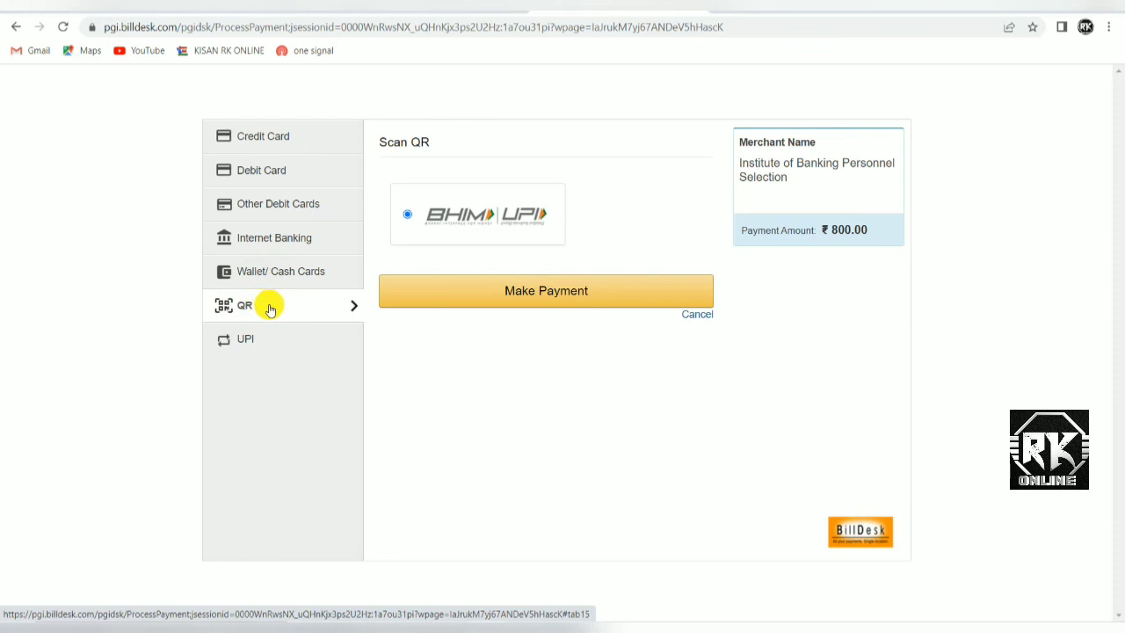
click(530, 292)
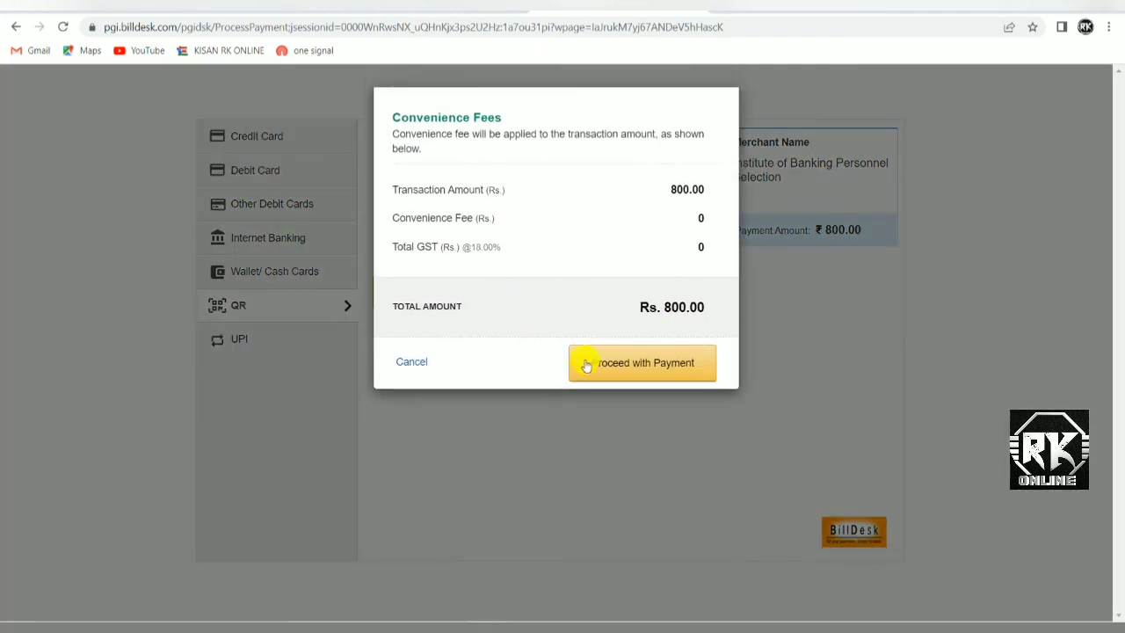
click(620, 371)
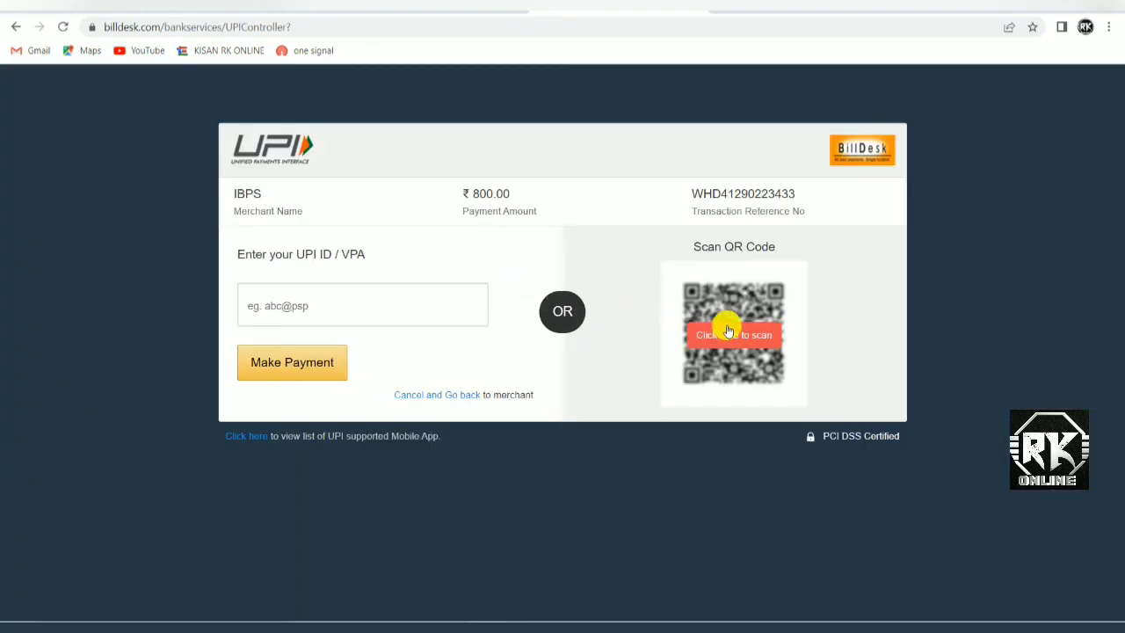
click(725, 336)
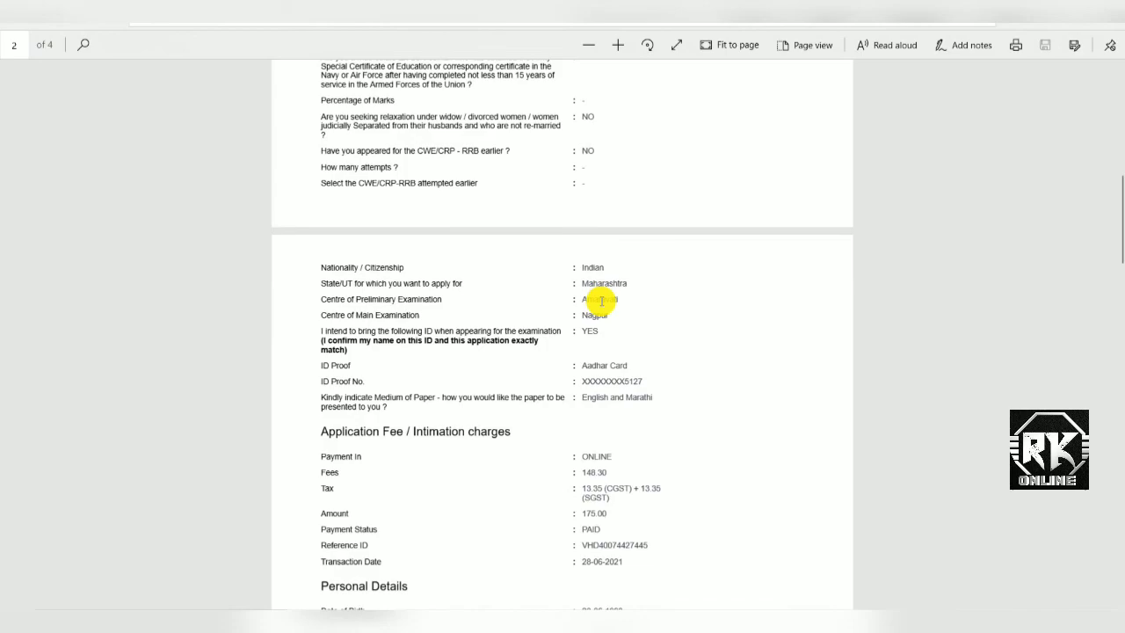
- Look through the application printout PDF, covering its personal details and the eligibility answers on the first page
scroll(598, 296, down, 5)
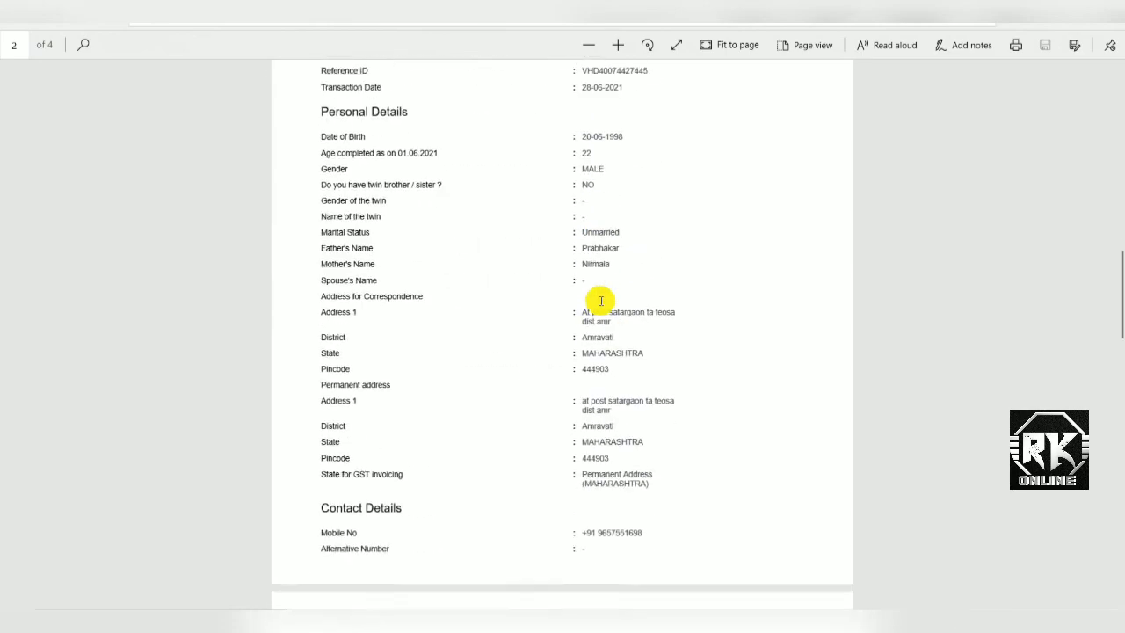
scroll(598, 296, up, 10)
scroll(601, 303, up, 5)
scroll(600, 301, down, 9)
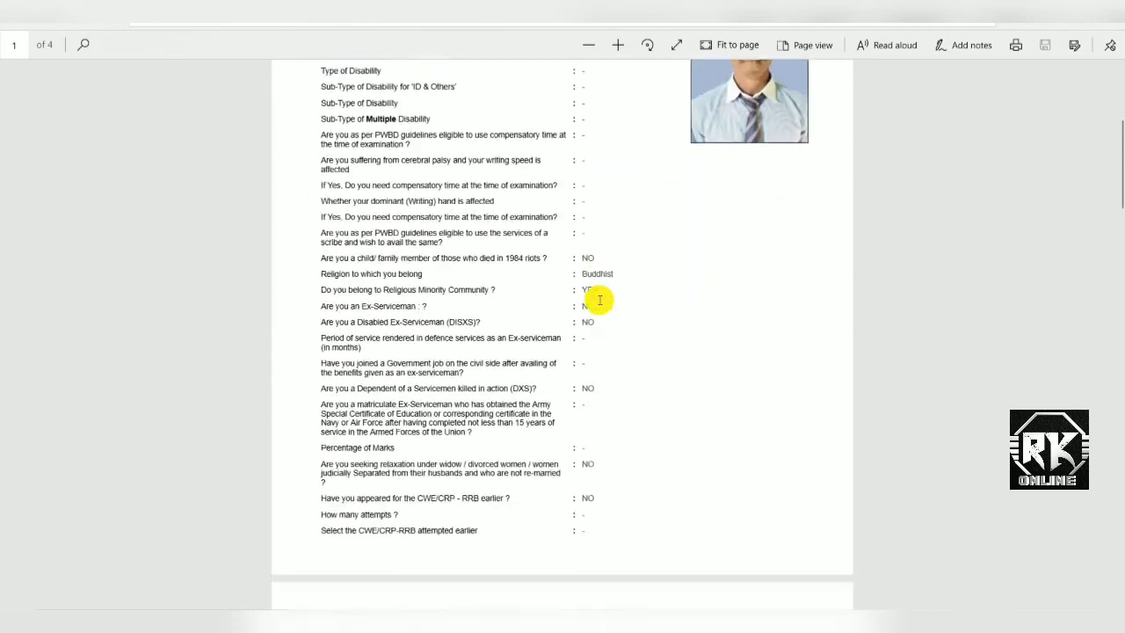